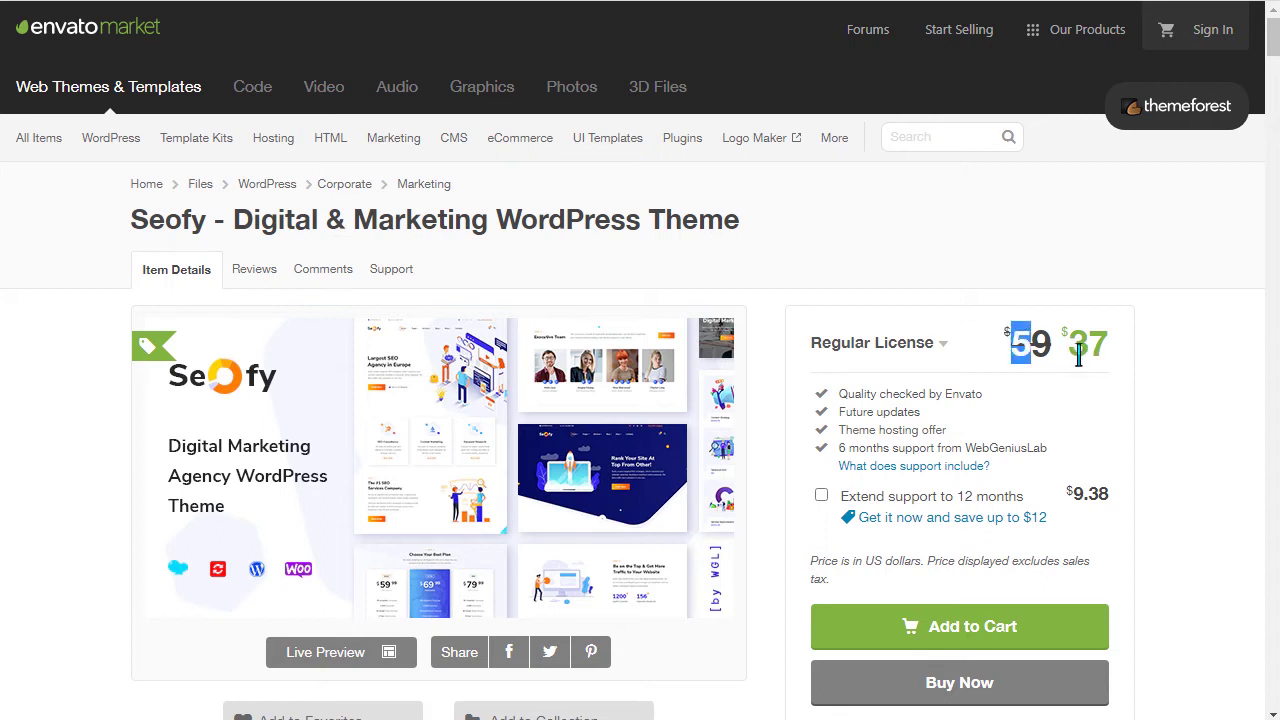
Step: Examine the Seofy theme's price, sales, rating, creation date and last update on its ThemeForest page
{"action": "left_click_drag", "start_coordinate": [1078, 355], "coordinate": [1110, 360]}
{"action": "scroll", "coordinate": [1133, 375], "scroll_direction": "down", "scroll_amount": 3}
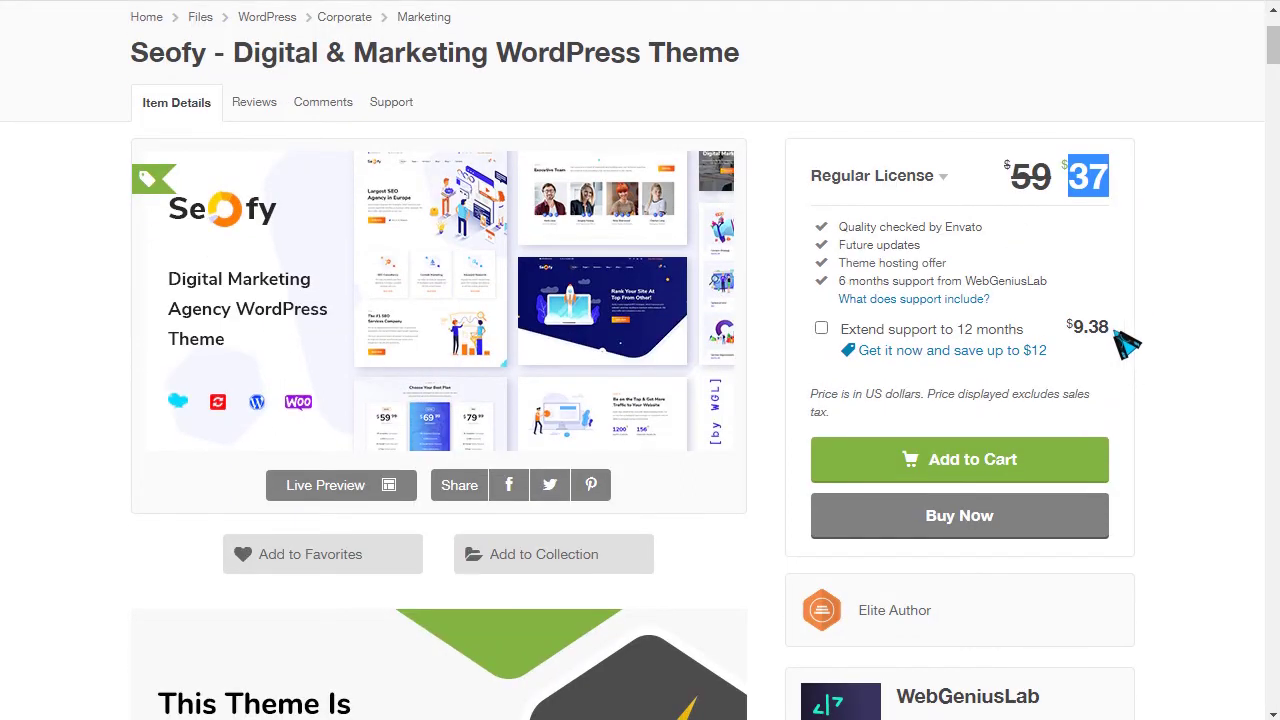
{"action": "scroll", "coordinate": [29, 331], "scroll_direction": "down", "scroll_amount": 1}
{"action": "scroll", "coordinate": [38, 353], "scroll_direction": "down", "scroll_amount": 2}
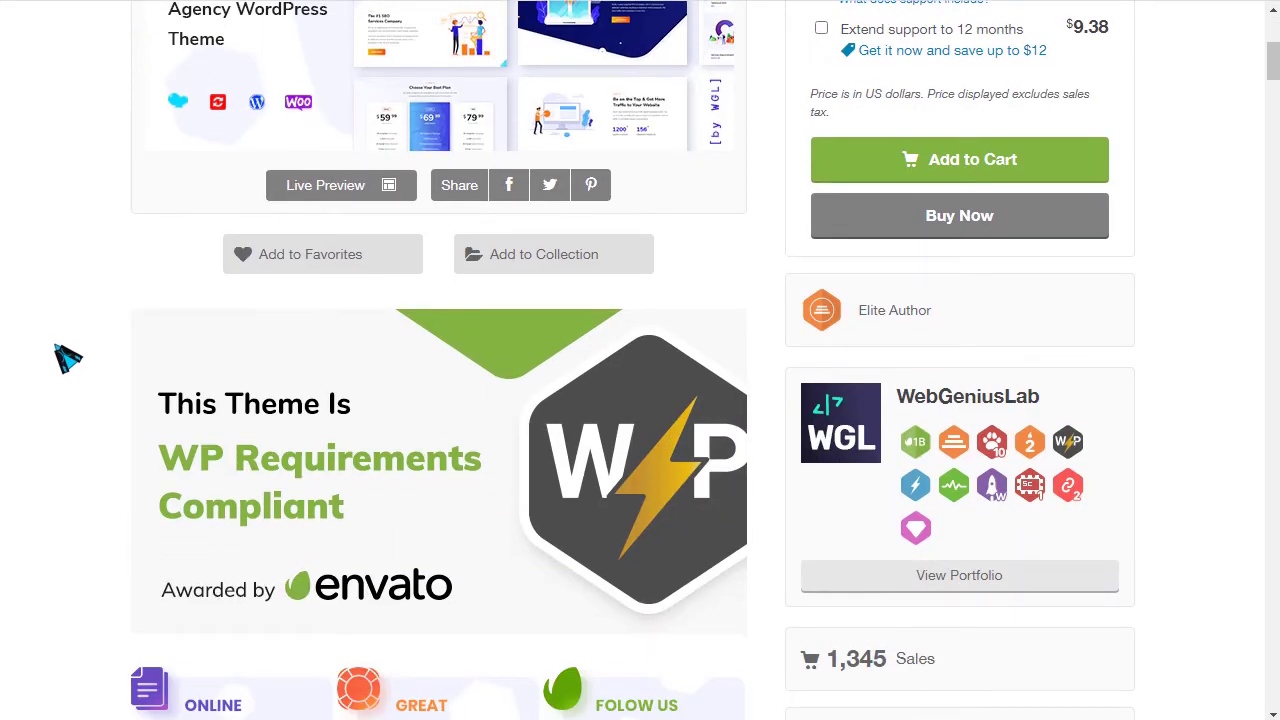
{"action": "scroll", "coordinate": [66, 355], "scroll_direction": "down", "scroll_amount": 2}
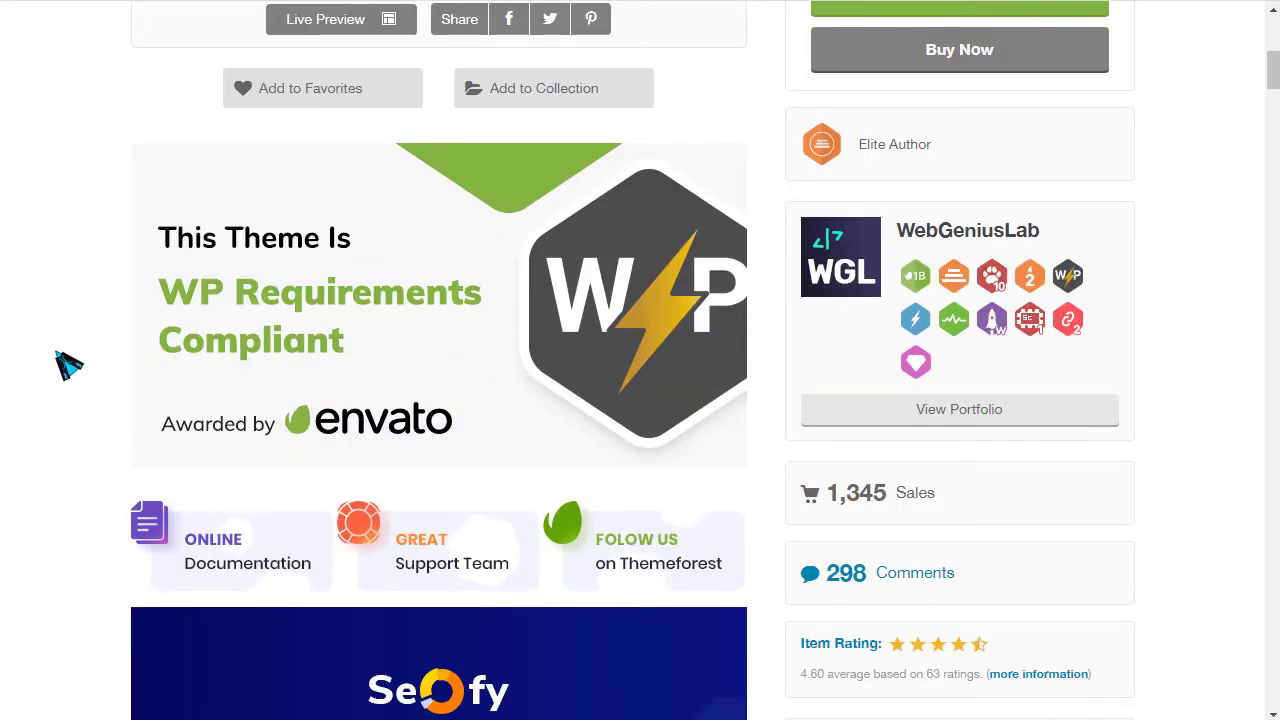
{"action": "scroll", "coordinate": [338, 334], "scroll_direction": "down", "scroll_amount": 1}
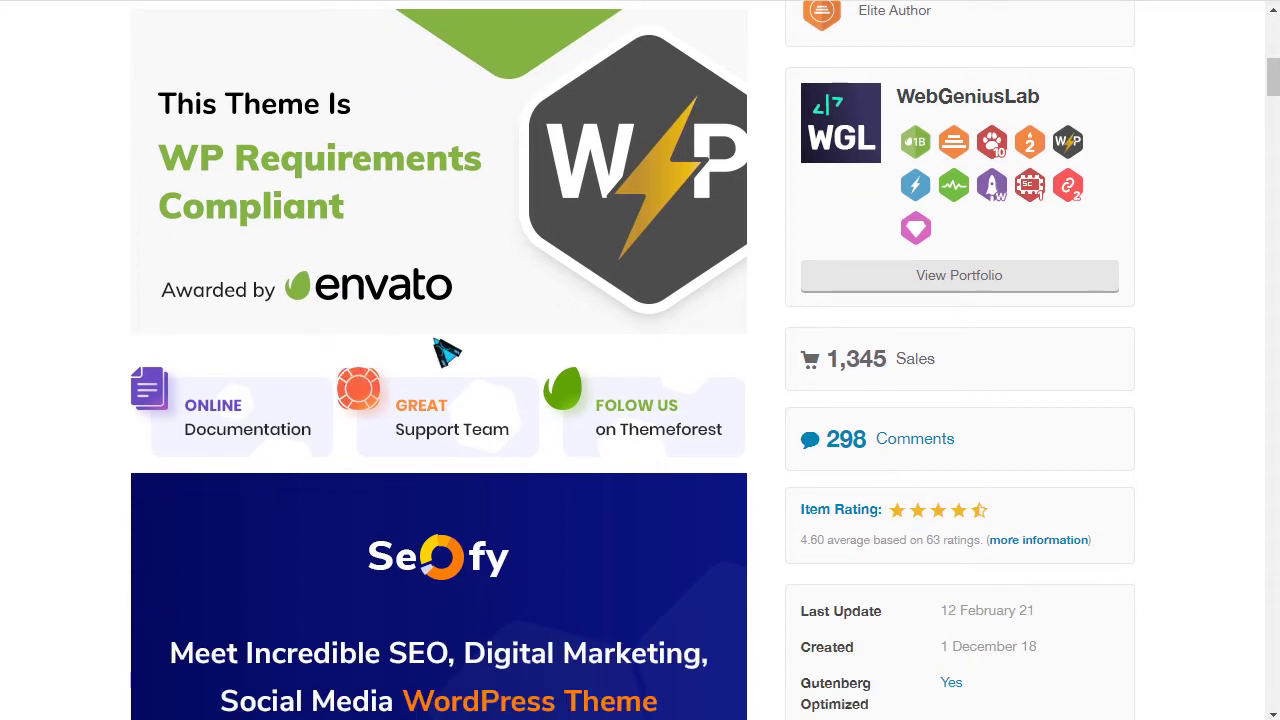
{"action": "scroll", "coordinate": [20, 418], "scroll_direction": "down", "scroll_amount": 1}
{"action": "left_click_drag", "start_coordinate": [828, 240], "coordinate": [892, 238]}
{"action": "scroll", "coordinate": [1012, 311], "scroll_direction": "down", "scroll_amount": 1}
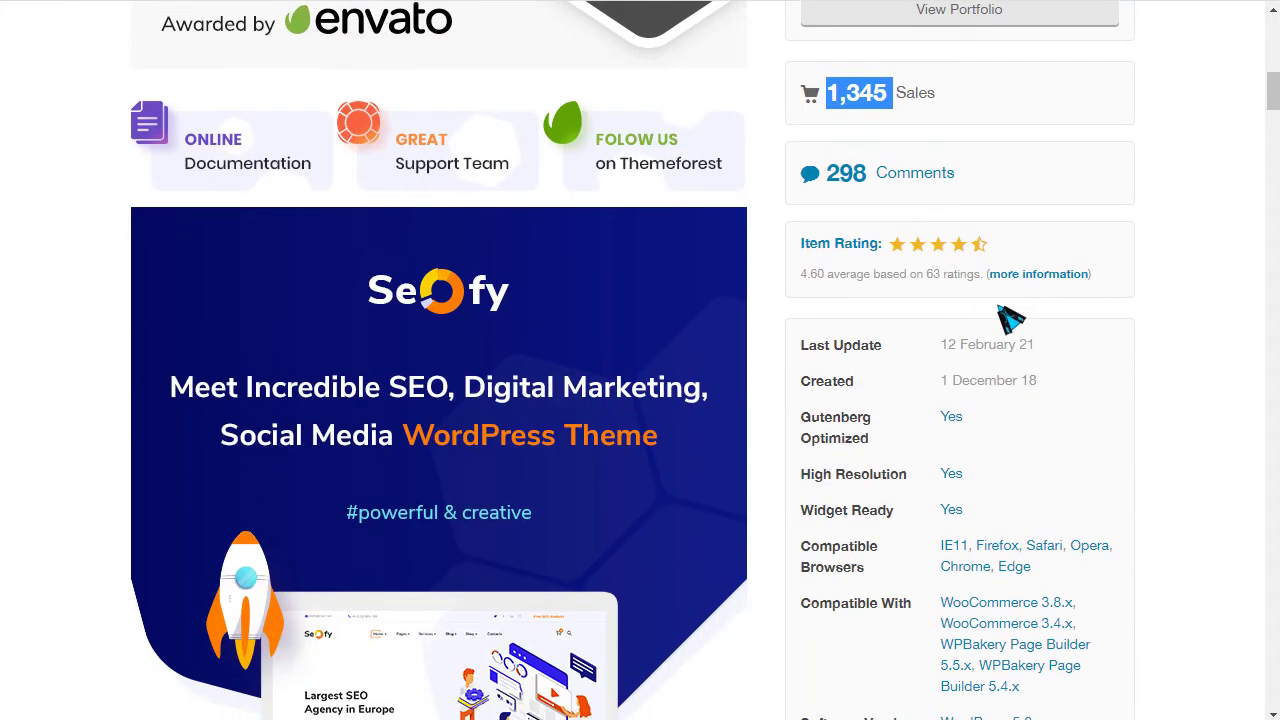
{"action": "scroll", "coordinate": [1008, 345], "scroll_direction": "down", "scroll_amount": 1}
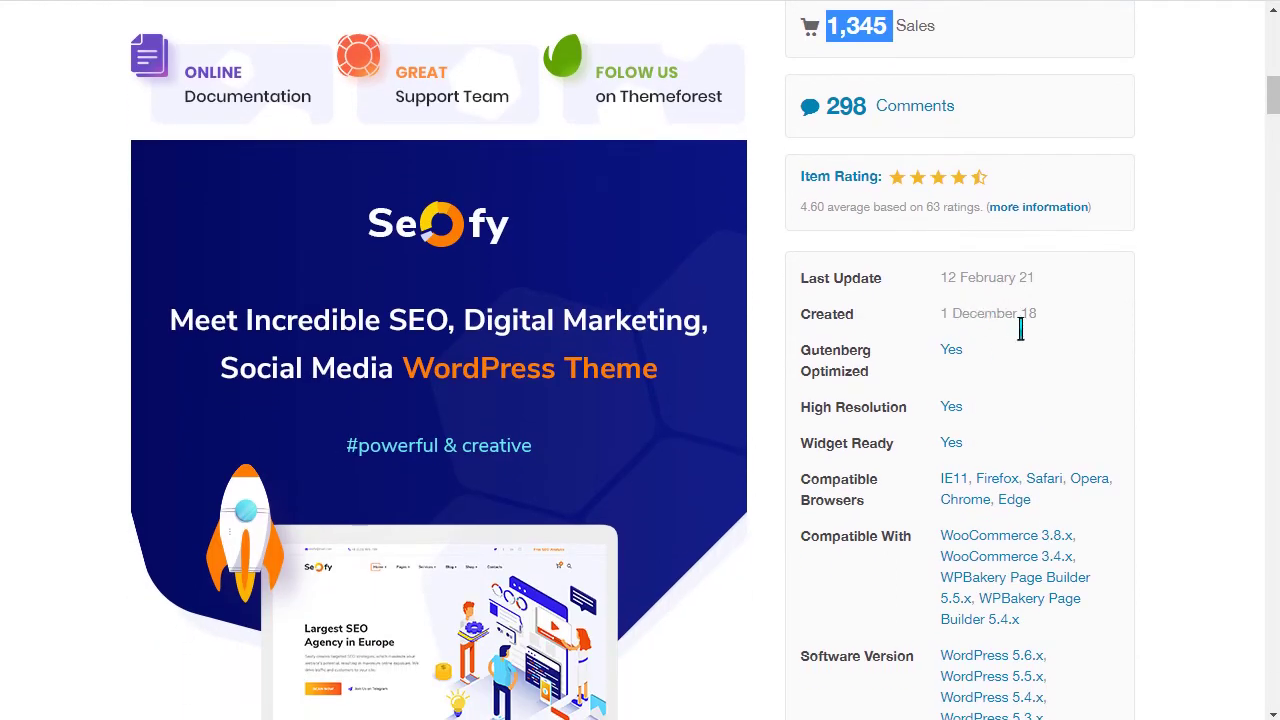
{"action": "left_click_drag", "start_coordinate": [1019, 331], "coordinate": [1048, 298]}
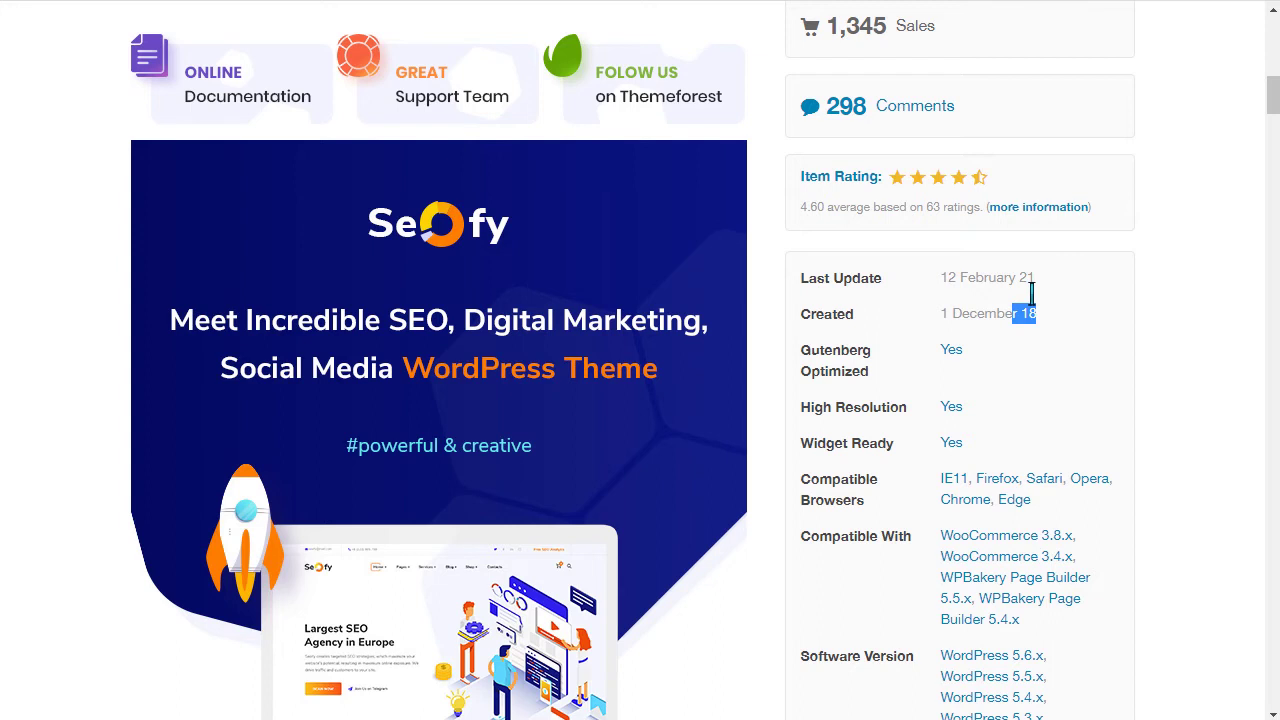
{"action": "double_click", "coordinate": [1027, 283]}
Step: Review the Seofy theme's compatible plugins, supported WordPress versions, live demos and row animation features
{"action": "scroll", "coordinate": [1070, 373], "scroll_direction": "down", "scroll_amount": 1}
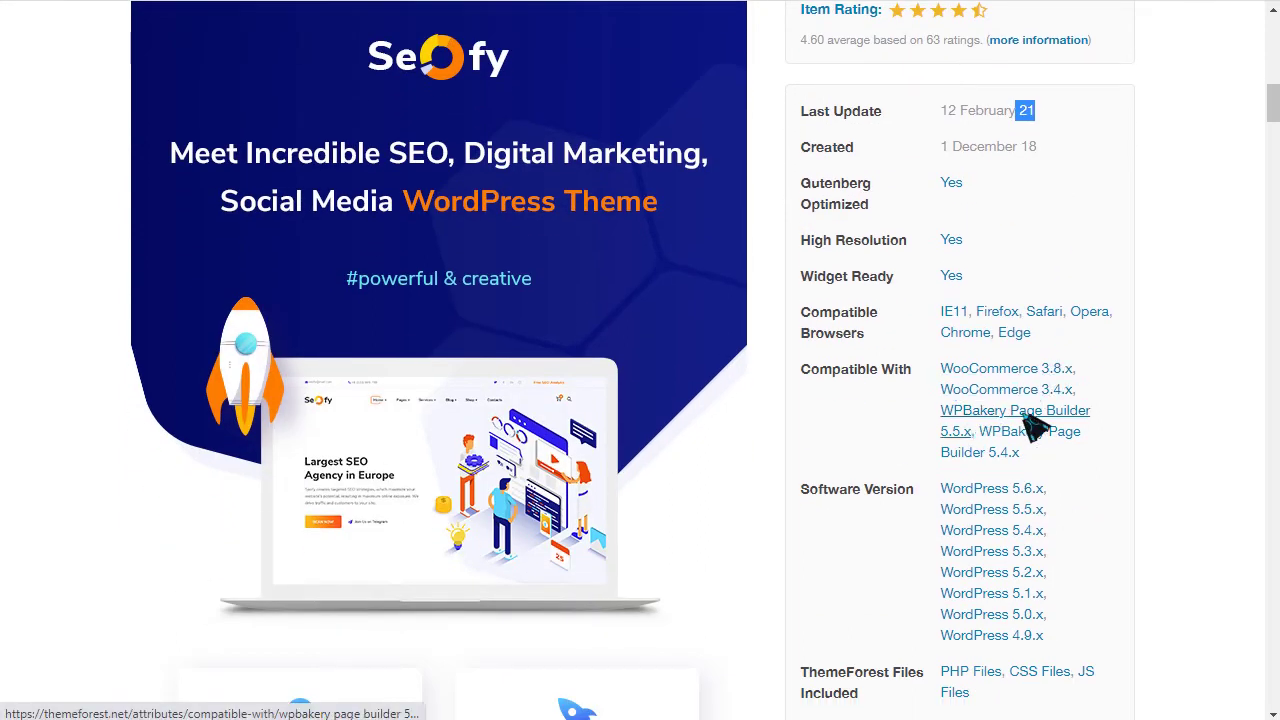
{"action": "scroll", "coordinate": [1075, 410], "scroll_direction": "down", "scroll_amount": 1}
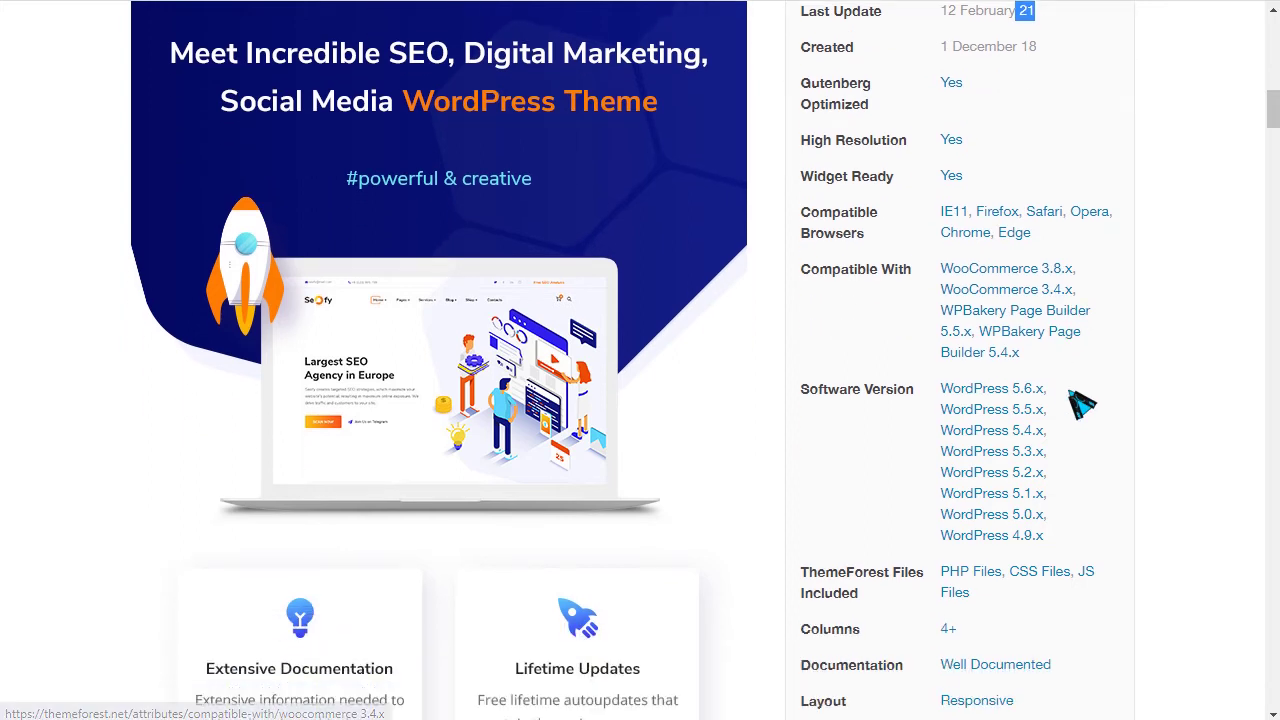
{"action": "scroll", "coordinate": [1082, 405], "scroll_direction": "down", "scroll_amount": 2}
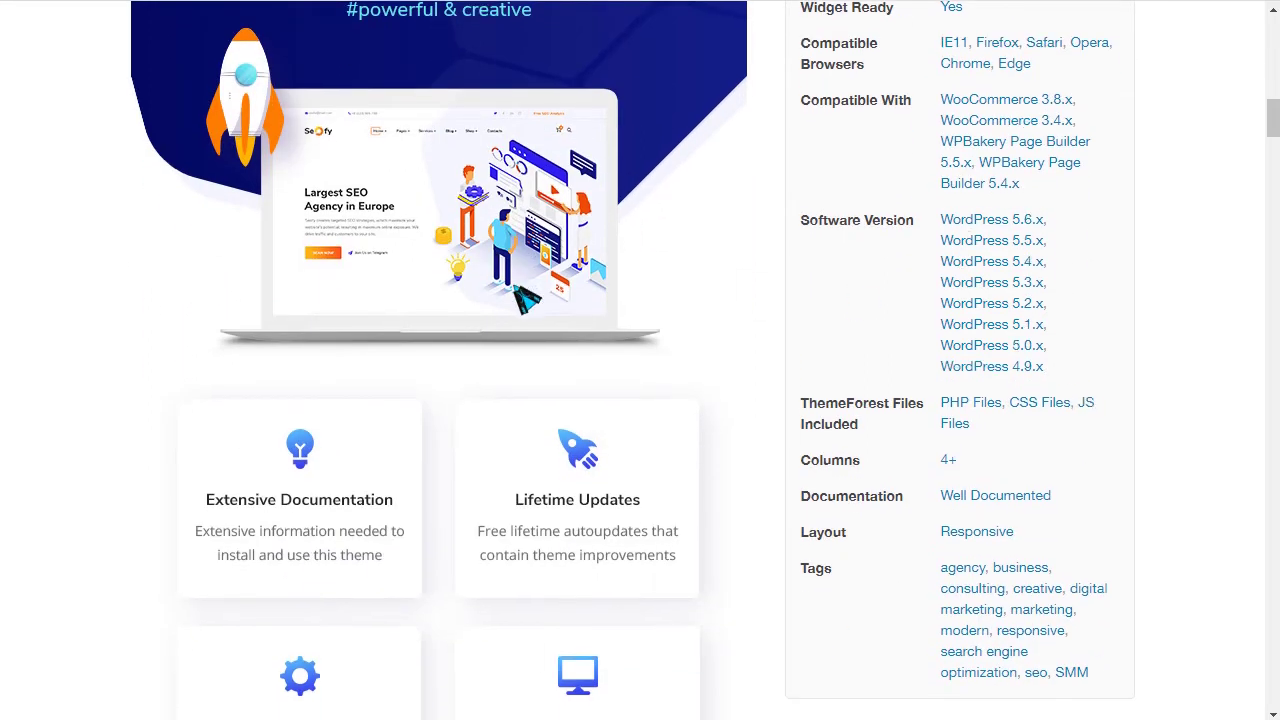
{"action": "scroll", "coordinate": [528, 295], "scroll_direction": "down", "scroll_amount": 8}
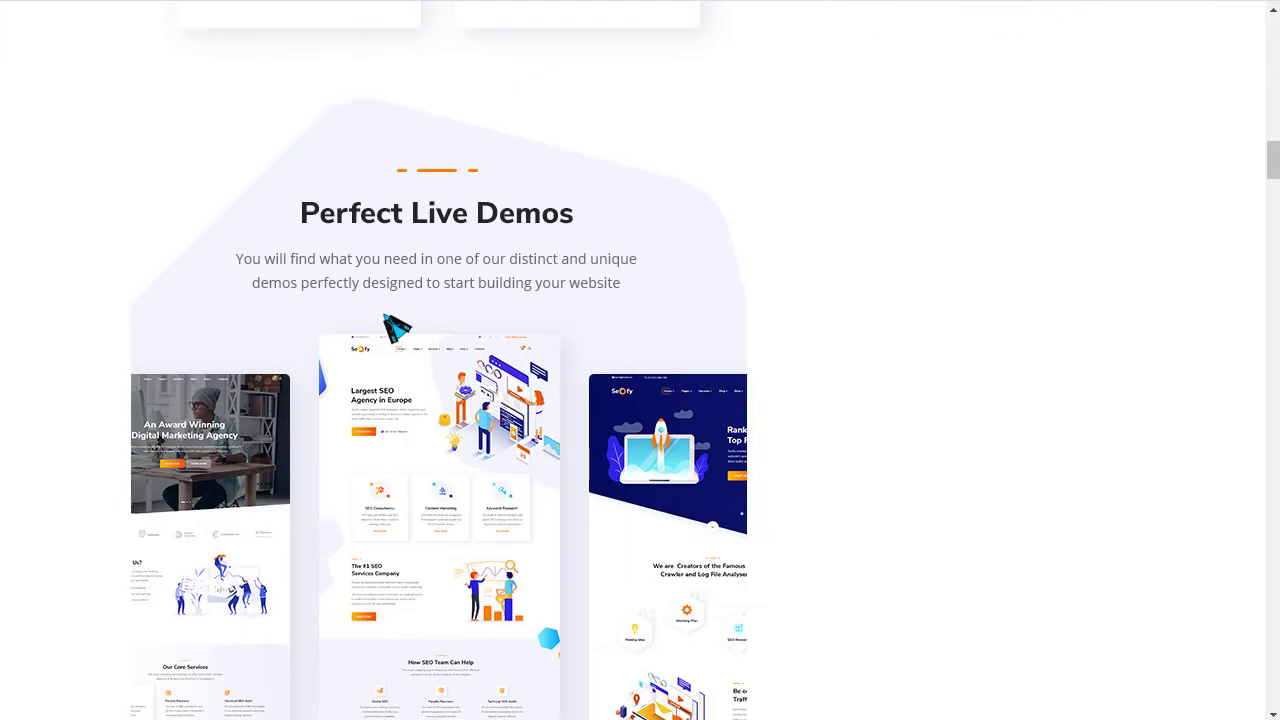
{"action": "scroll", "coordinate": [645, 255], "scroll_direction": "down", "scroll_amount": 6}
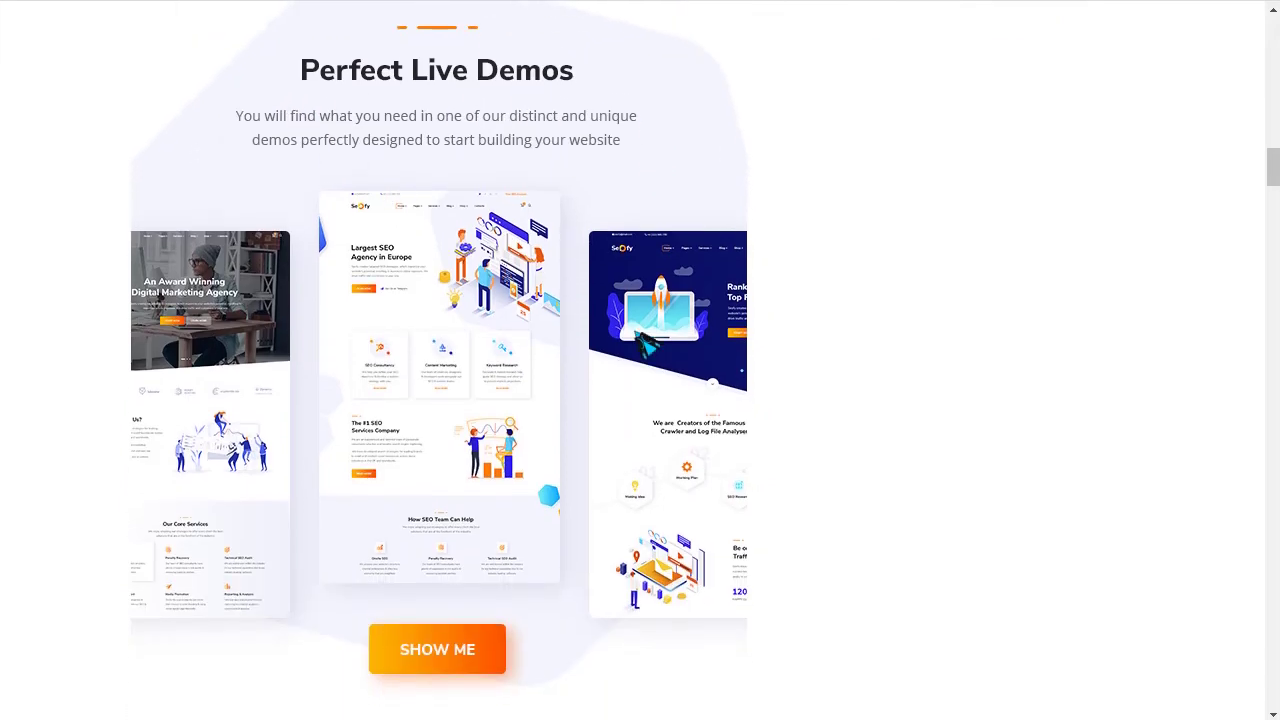
{"action": "scroll", "coordinate": [455, 347], "scroll_direction": "down", "scroll_amount": 4}
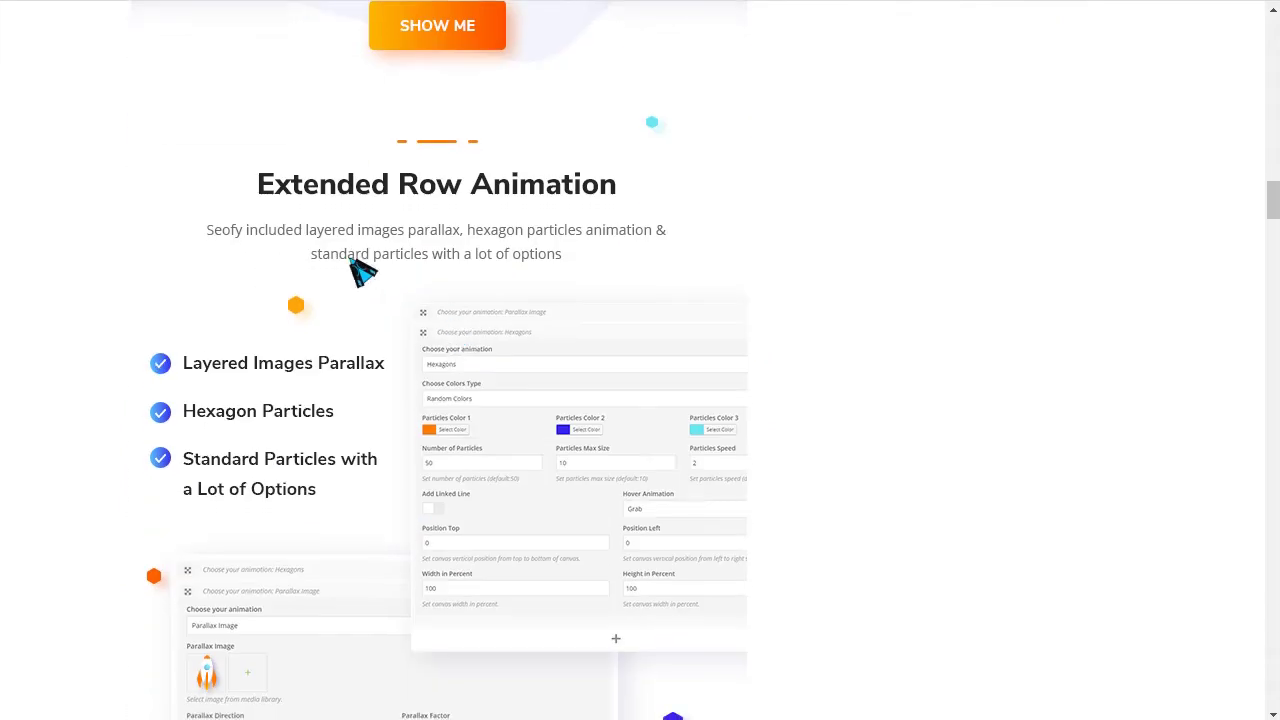
{"action": "left_click_drag", "start_coordinate": [1272, 230], "coordinate": [945, 22]}
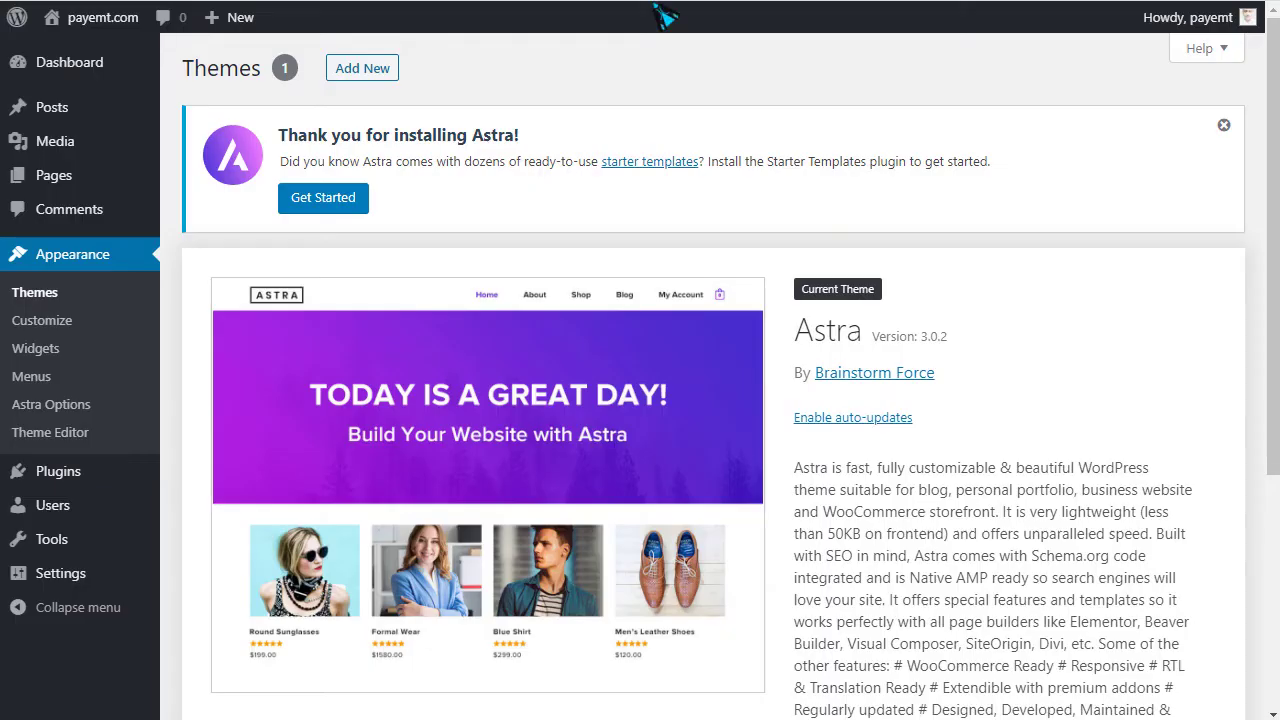
Step: In the WordPress admin, dismiss the Astra notice and choose seofy.zip from the Desktop as the new theme to upload
{"action": "left_click", "coordinate": [1223, 125]}
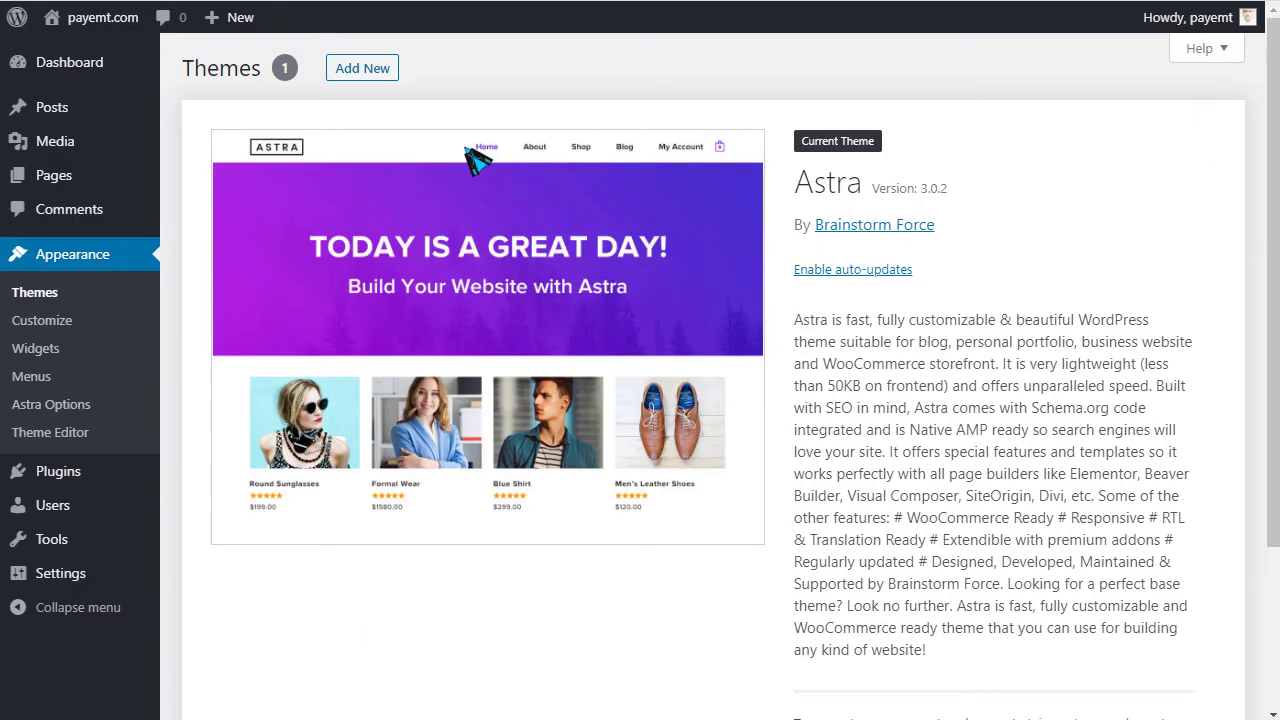
{"action": "left_click", "coordinate": [345, 79]}
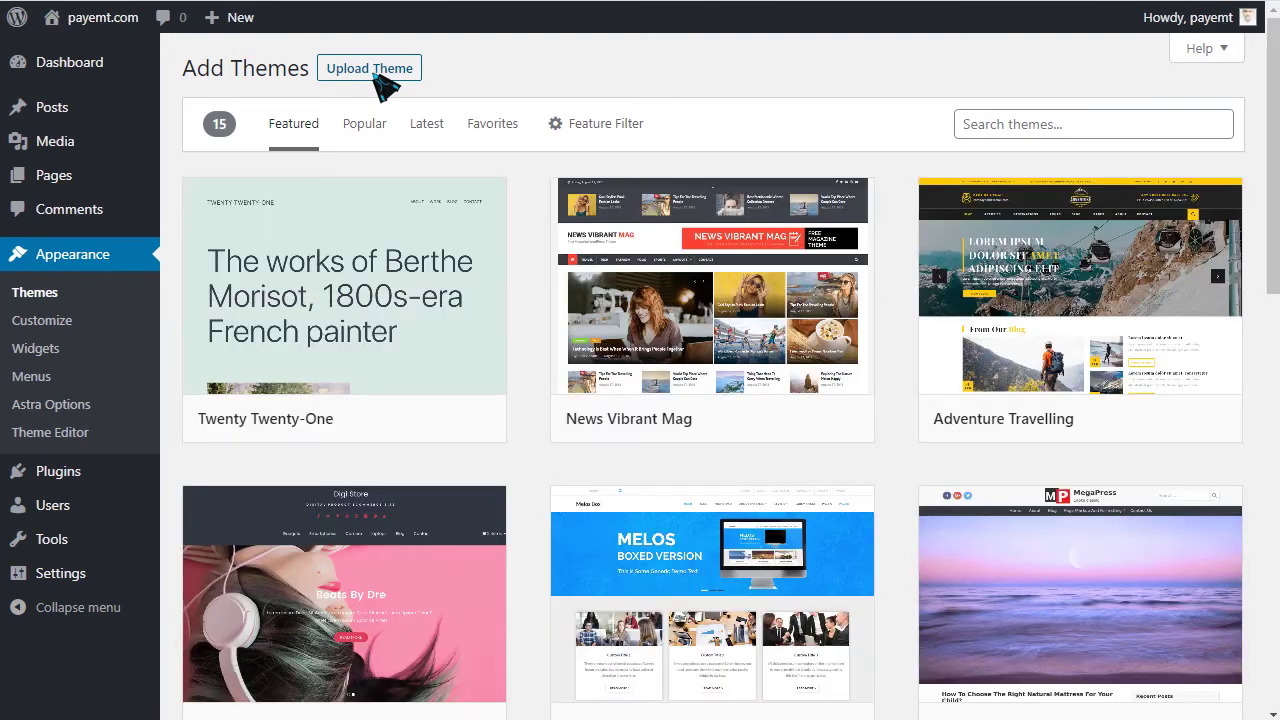
{"action": "left_click", "coordinate": [375, 70]}
{"action": "left_click", "coordinate": [615, 249]}
{"action": "left_click", "coordinate": [100, 95]}
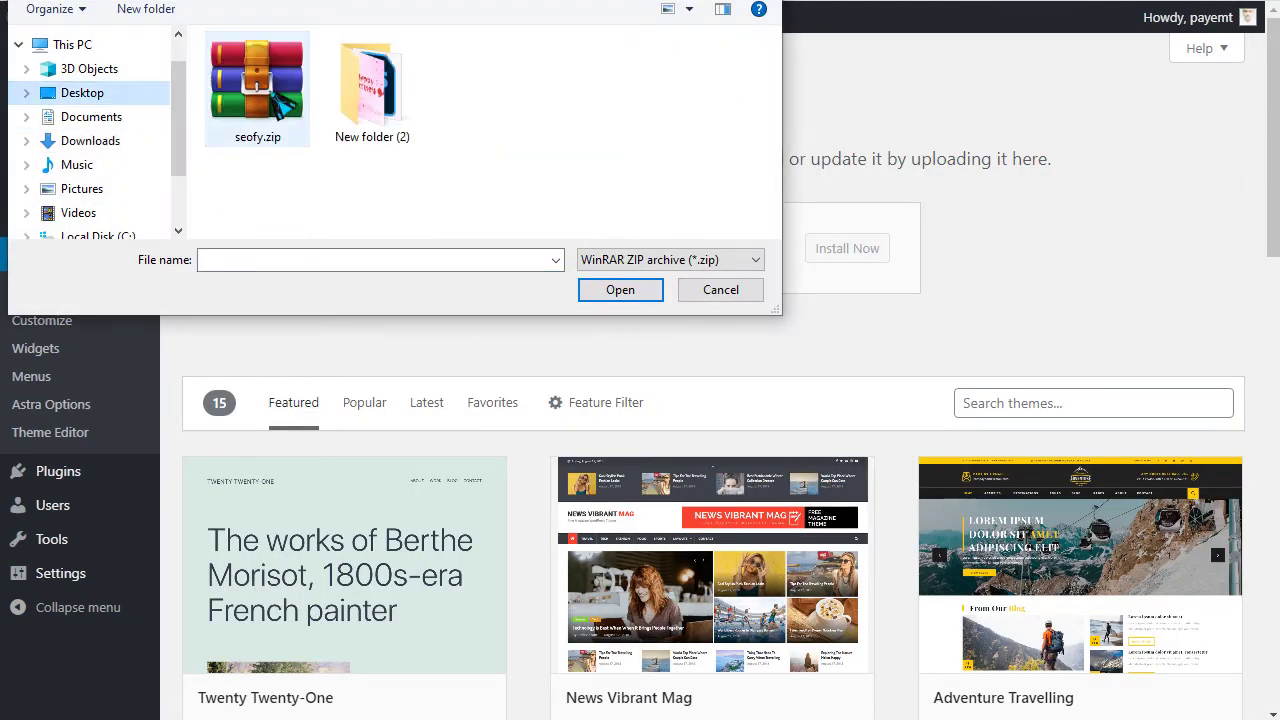
{"action": "left_click", "coordinate": [257, 88]}
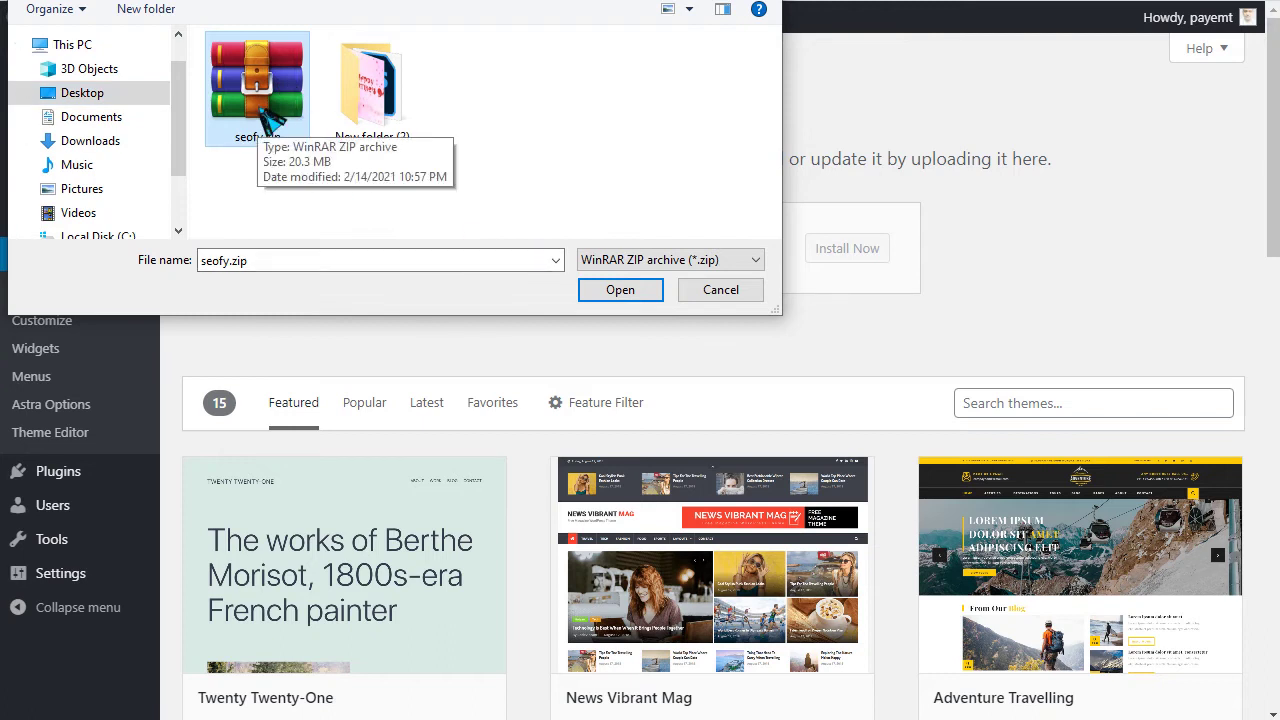
{"action": "left_click", "coordinate": [641, 291]}
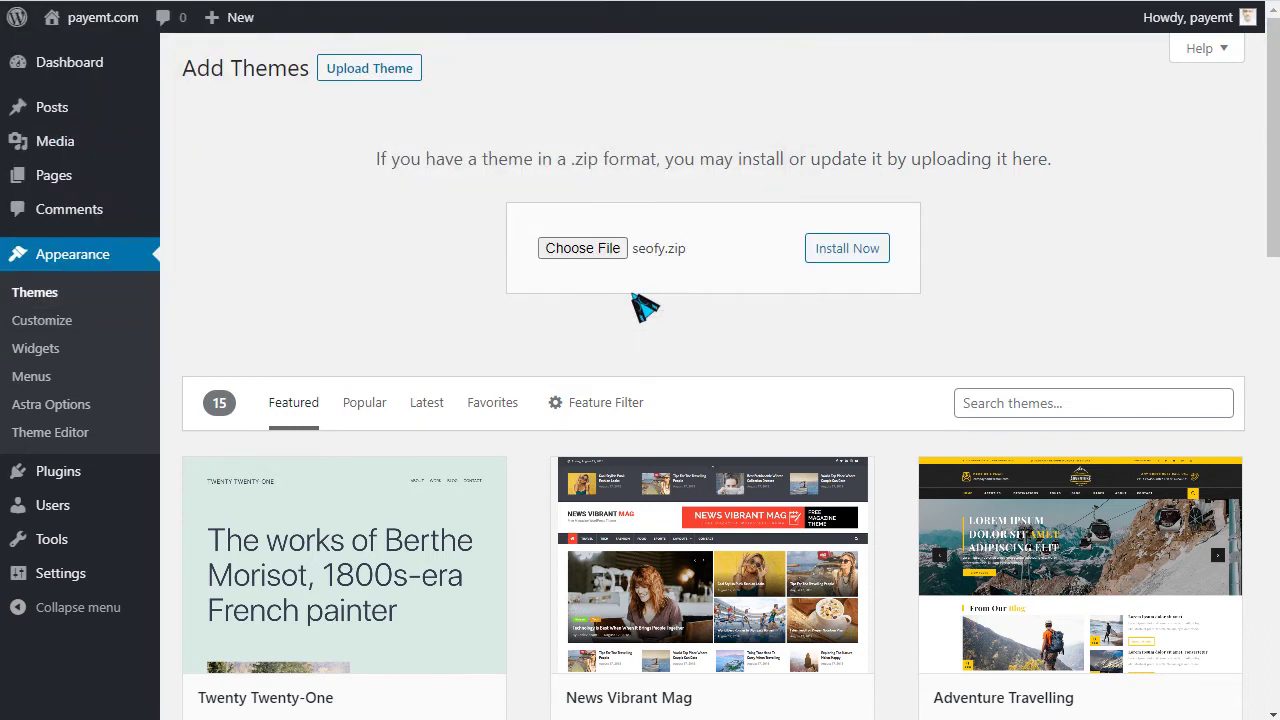
Step: Install the uploaded seofy.zip theme, activate it and look over its welcome page
{"action": "left_click", "coordinate": [840, 255]}
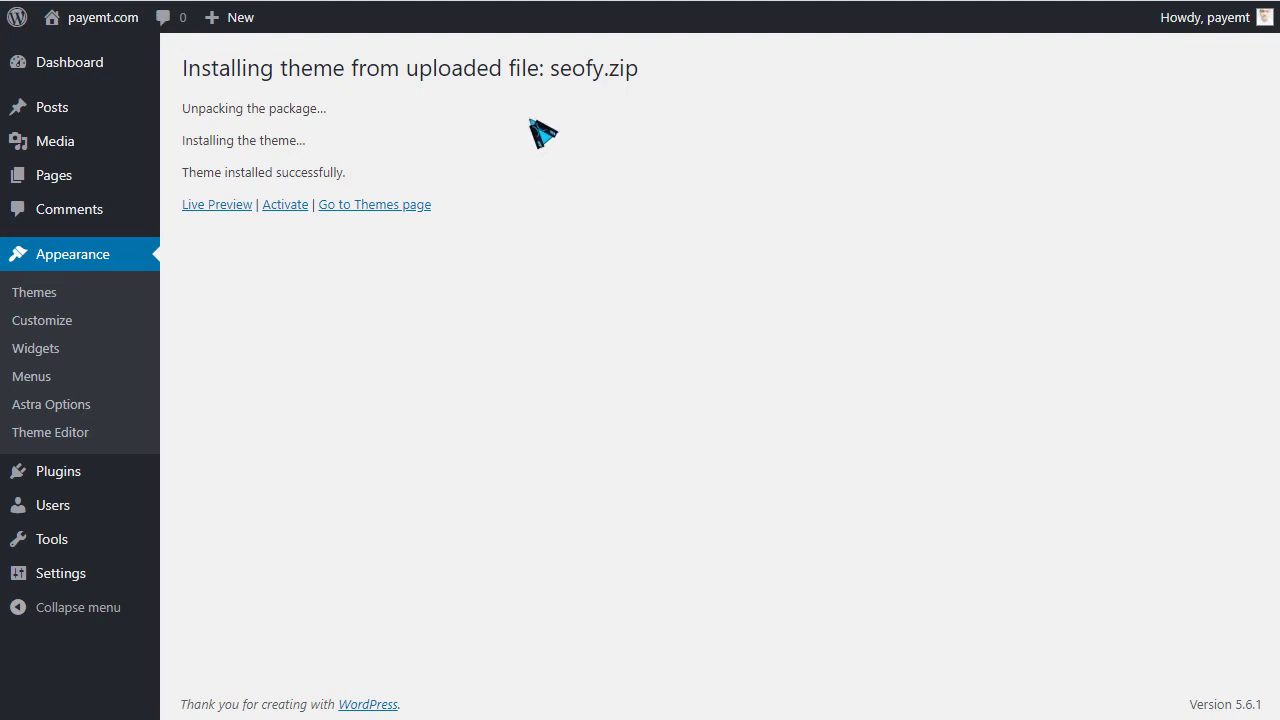
{"action": "left_click", "coordinate": [290, 210]}
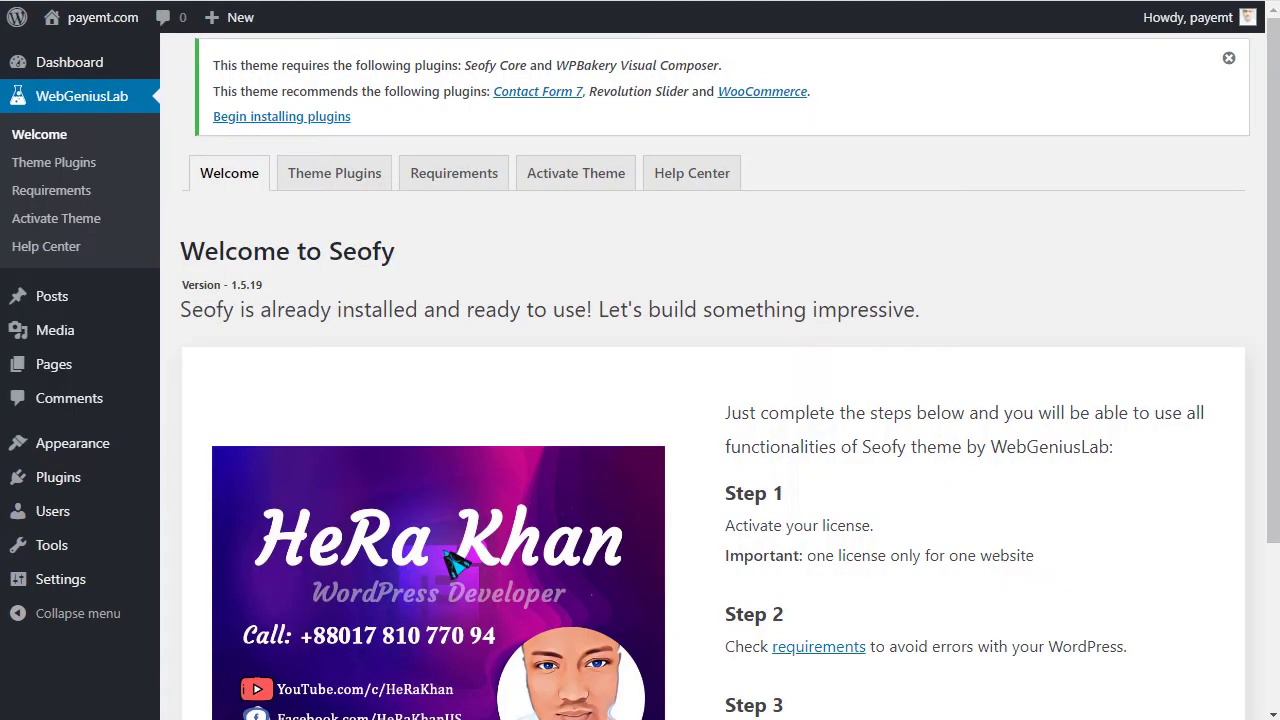
{"action": "scroll", "coordinate": [300, 338], "scroll_direction": "down", "scroll_amount": 3}
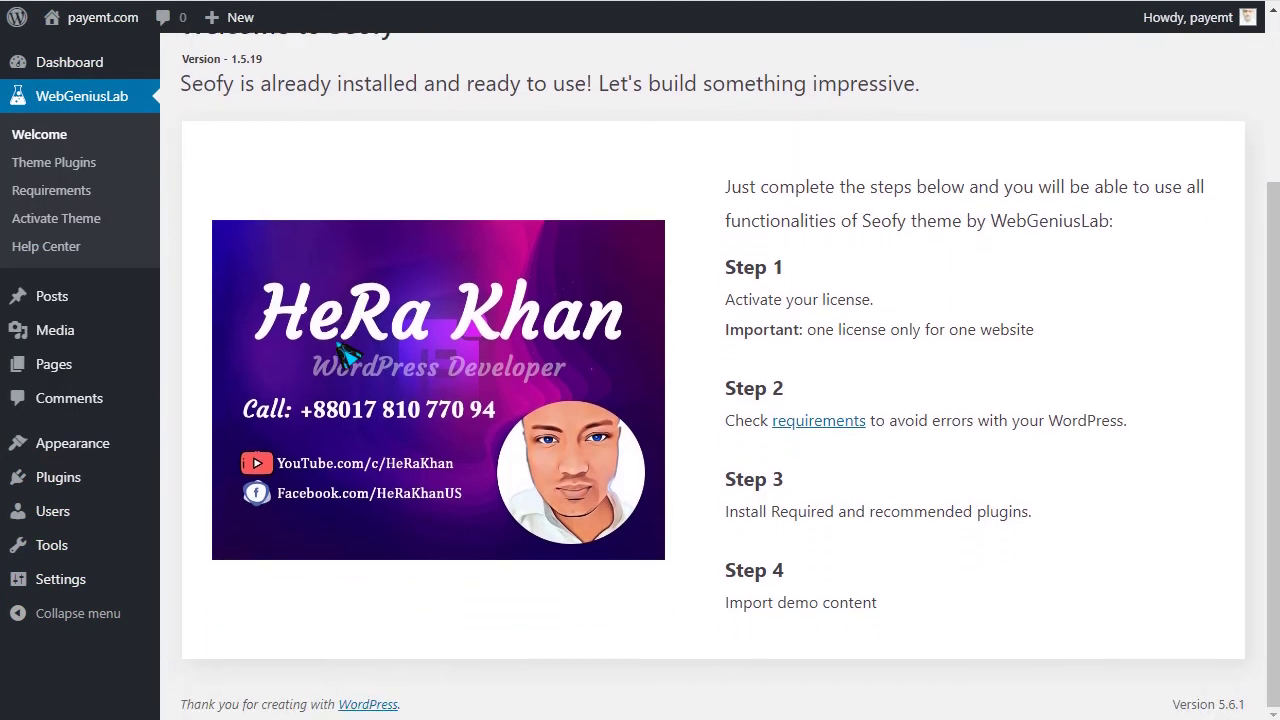
{"action": "scroll", "coordinate": [350, 447], "scroll_direction": "up", "scroll_amount": 3}
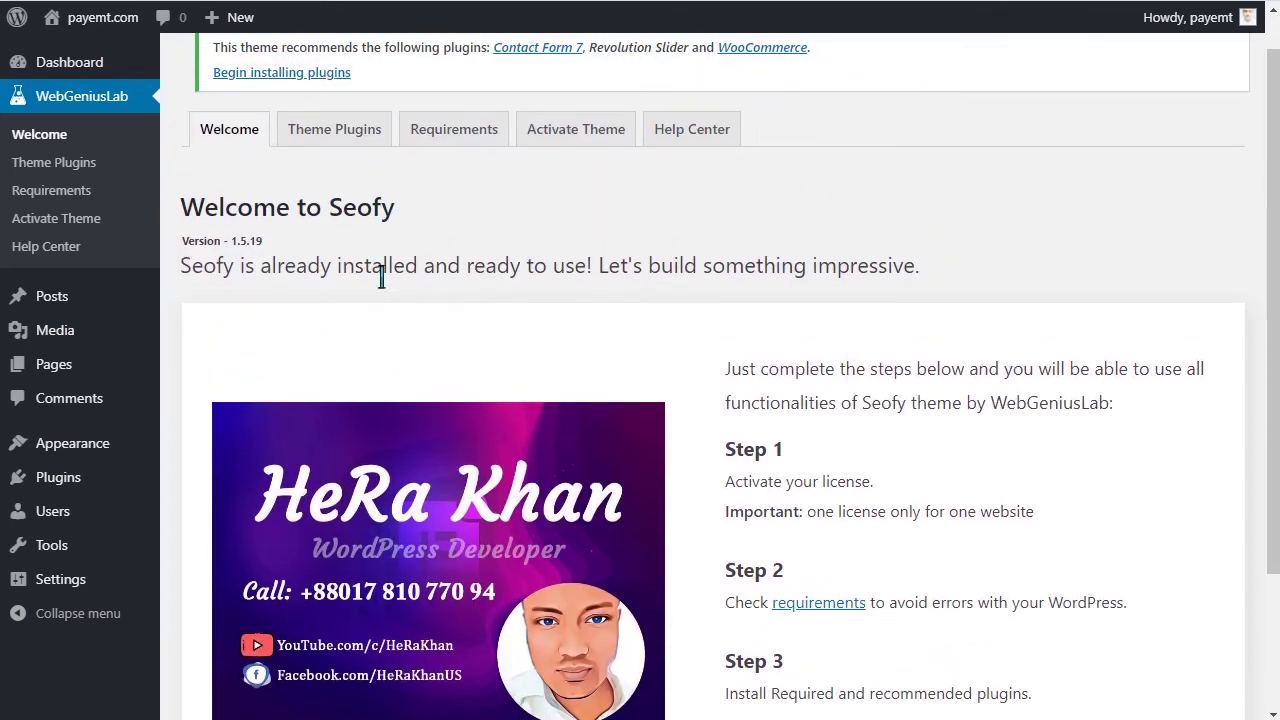
Step: Try to bulk install all the required and recommended plugins from the theme's own plugin page
{"action": "left_click", "coordinate": [350, 182]}
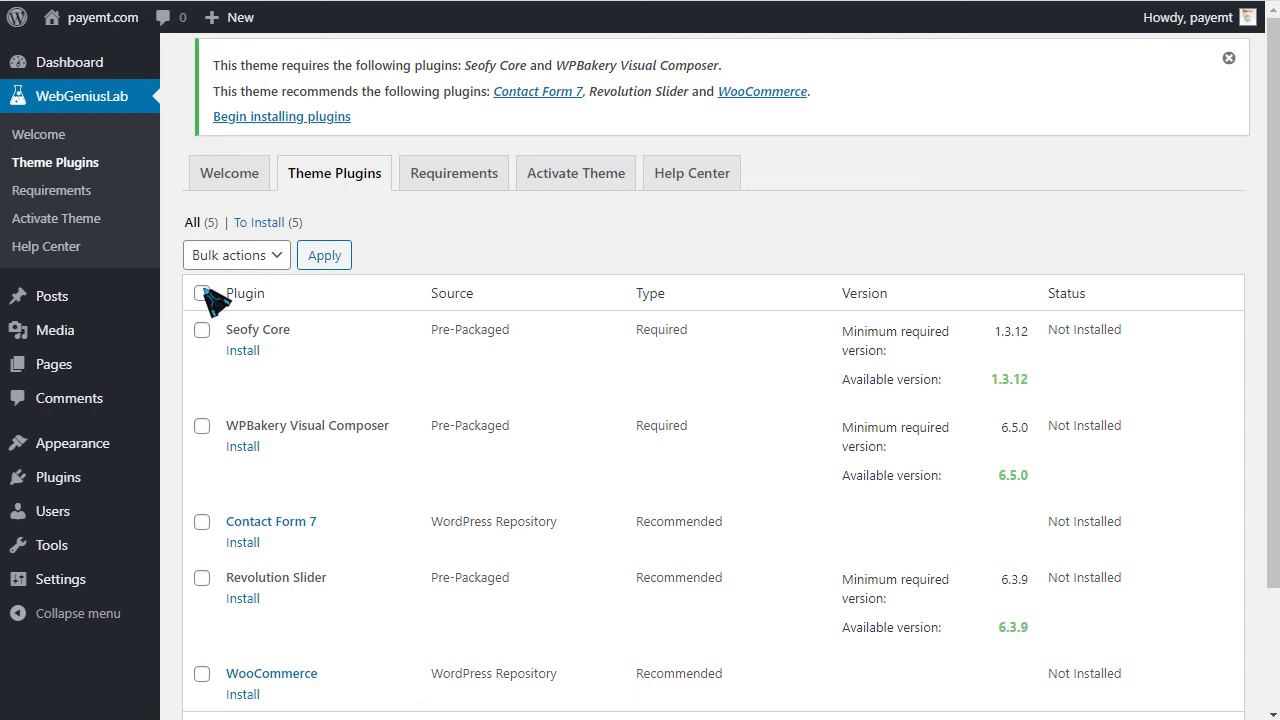
{"action": "left_click", "coordinate": [240, 258]}
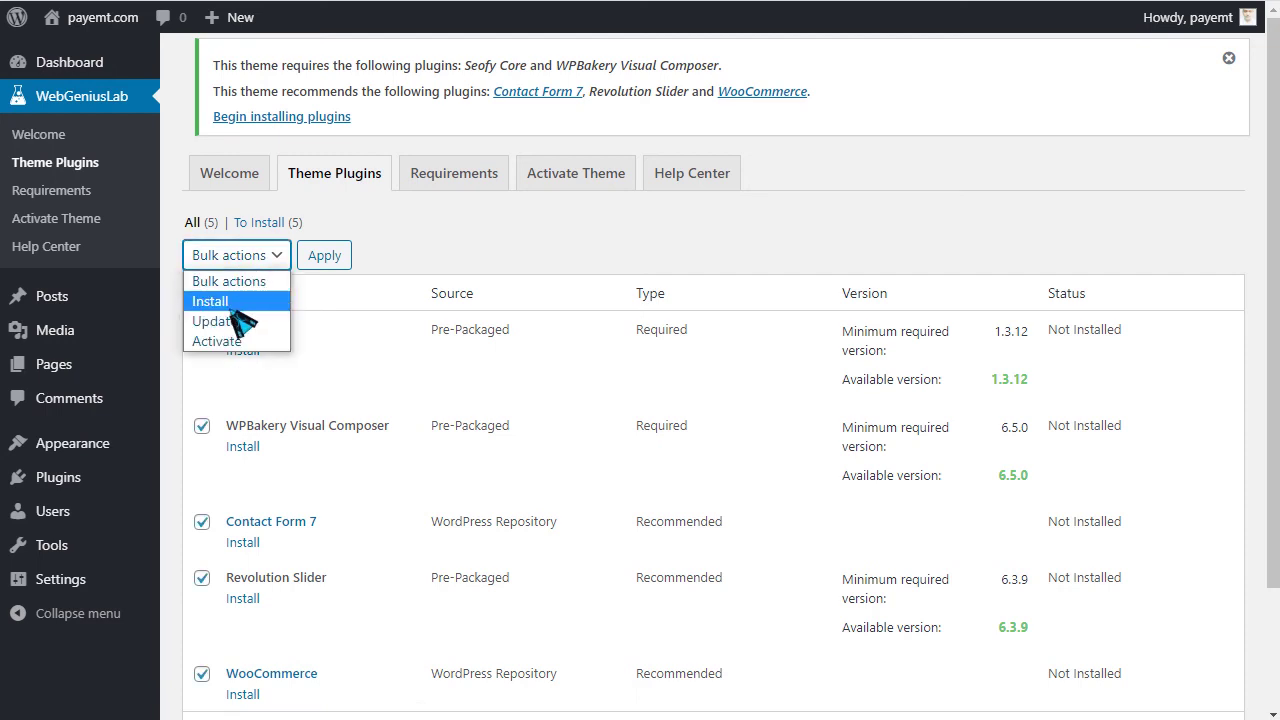
{"action": "left_click", "coordinate": [242, 302]}
{"action": "left_click", "coordinate": [328, 257]}
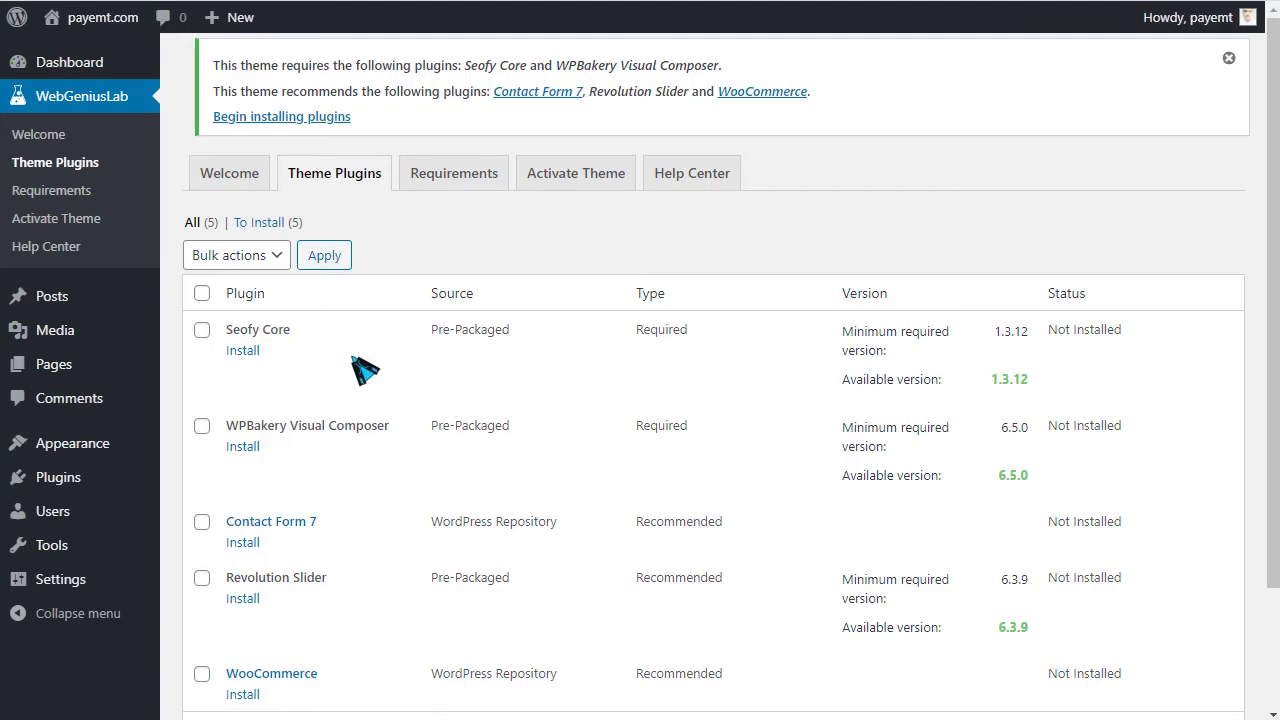
Step: Bulk install Seofy Core, WPBakery Visual Composer, Contact Form 7, Revolution Slider and WooCommerce from the required plugins installer
{"action": "left_click", "coordinate": [281, 118]}
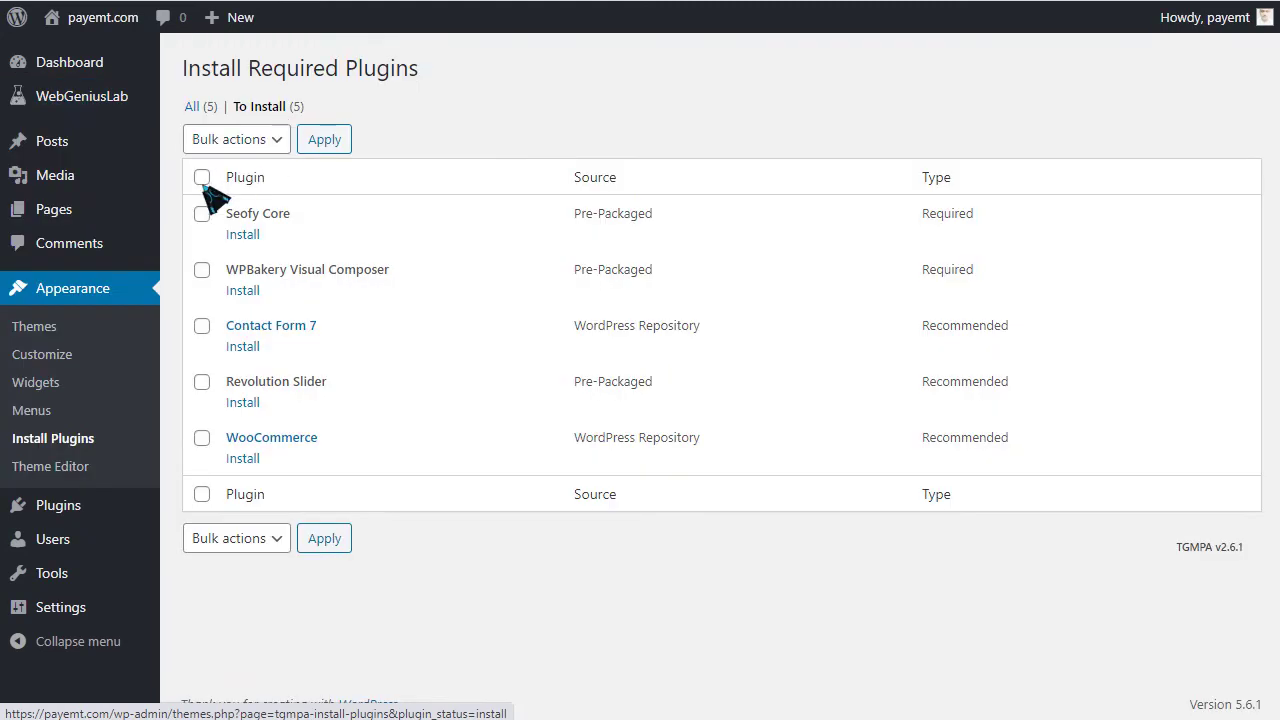
{"action": "left_click", "coordinate": [203, 178]}
{"action": "left_click", "coordinate": [240, 140]}
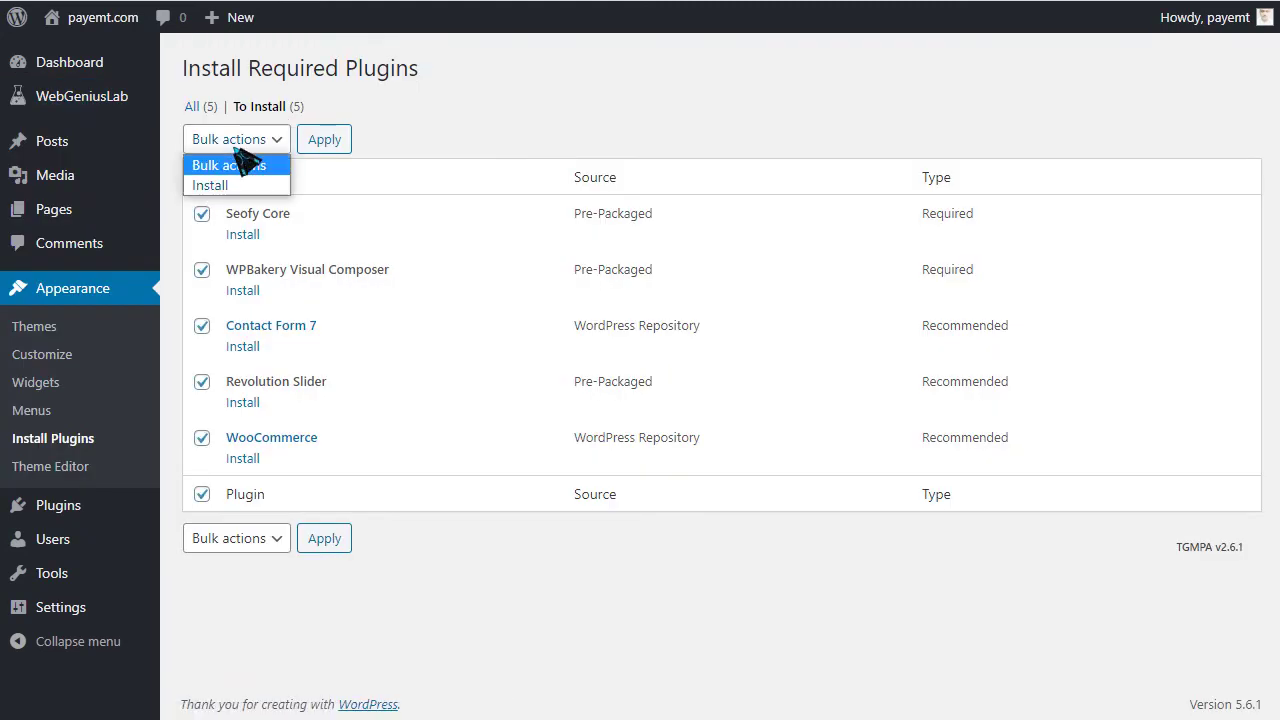
{"action": "left_click", "coordinate": [210, 183]}
{"action": "left_click", "coordinate": [327, 143]}
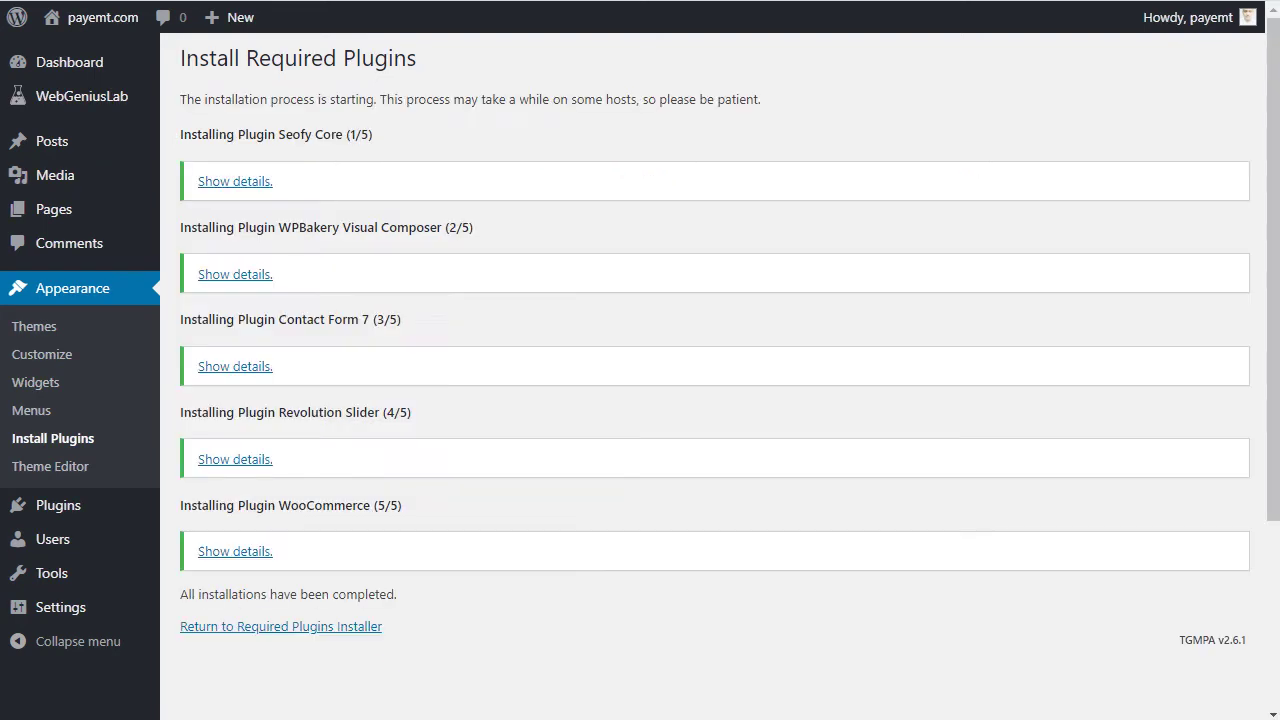
Step: Return to the required plugins installer and bulk activate all five installed plugins
{"action": "left_click", "coordinate": [258, 630]}
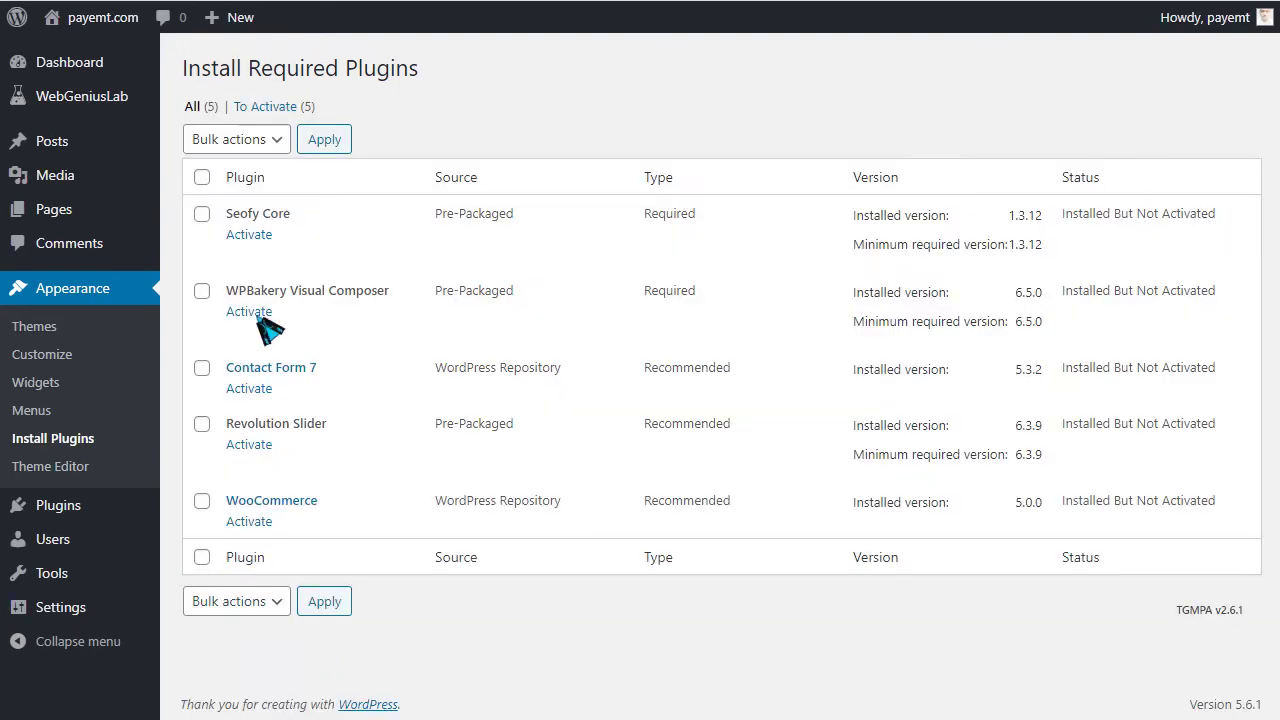
{"action": "left_click", "coordinate": [202, 177]}
{"action": "left_click", "coordinate": [236, 139]}
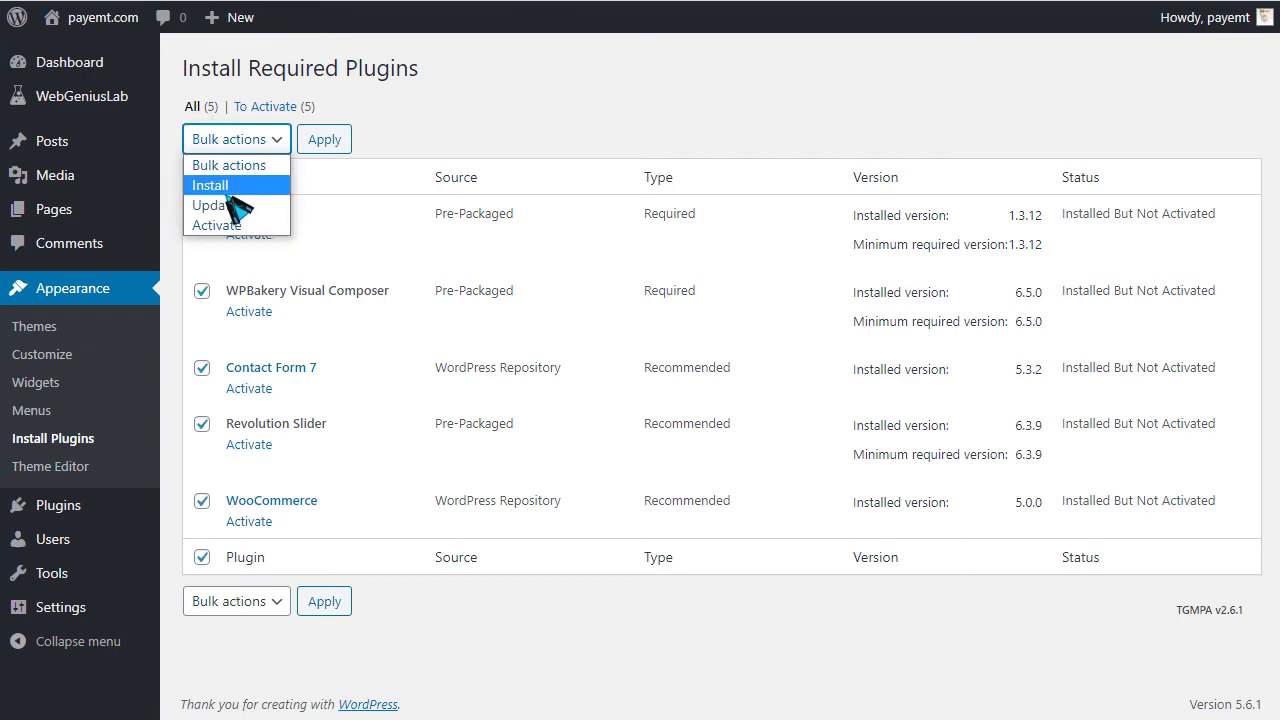
{"action": "left_click", "coordinate": [215, 225]}
{"action": "left_click", "coordinate": [318, 145]}
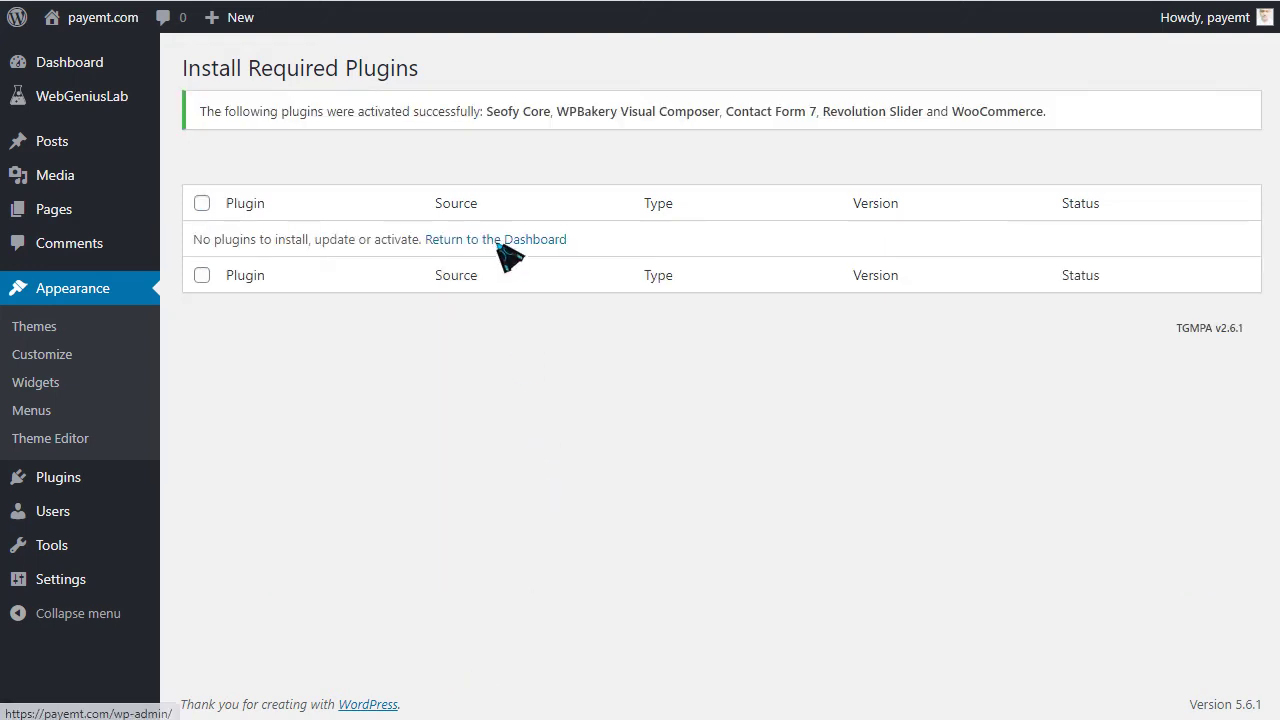
Step: Return to the dashboard and skip the WooCommerce store setup wizard
{"action": "left_click", "coordinate": [500, 240]}
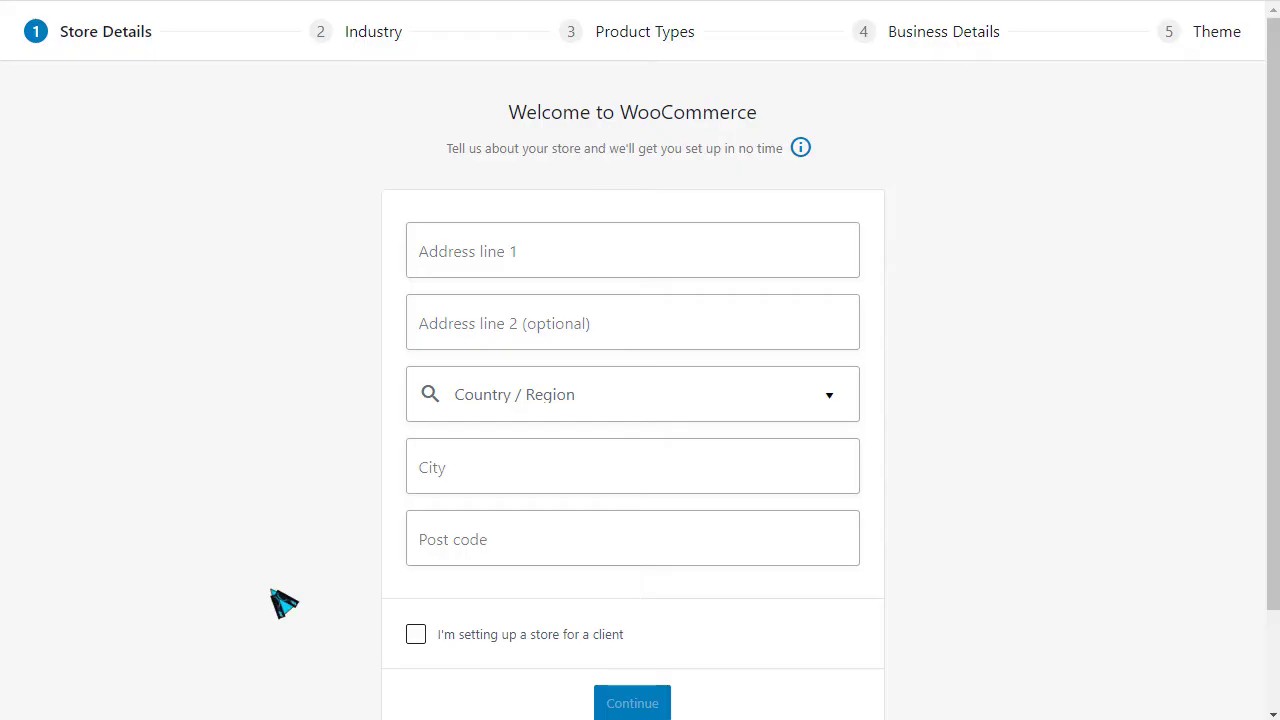
{"action": "scroll", "coordinate": [290, 308], "scroll_direction": "down", "scroll_amount": 2}
{"action": "left_click", "coordinate": [608, 672]}
{"action": "left_click", "coordinate": [840, 410]}
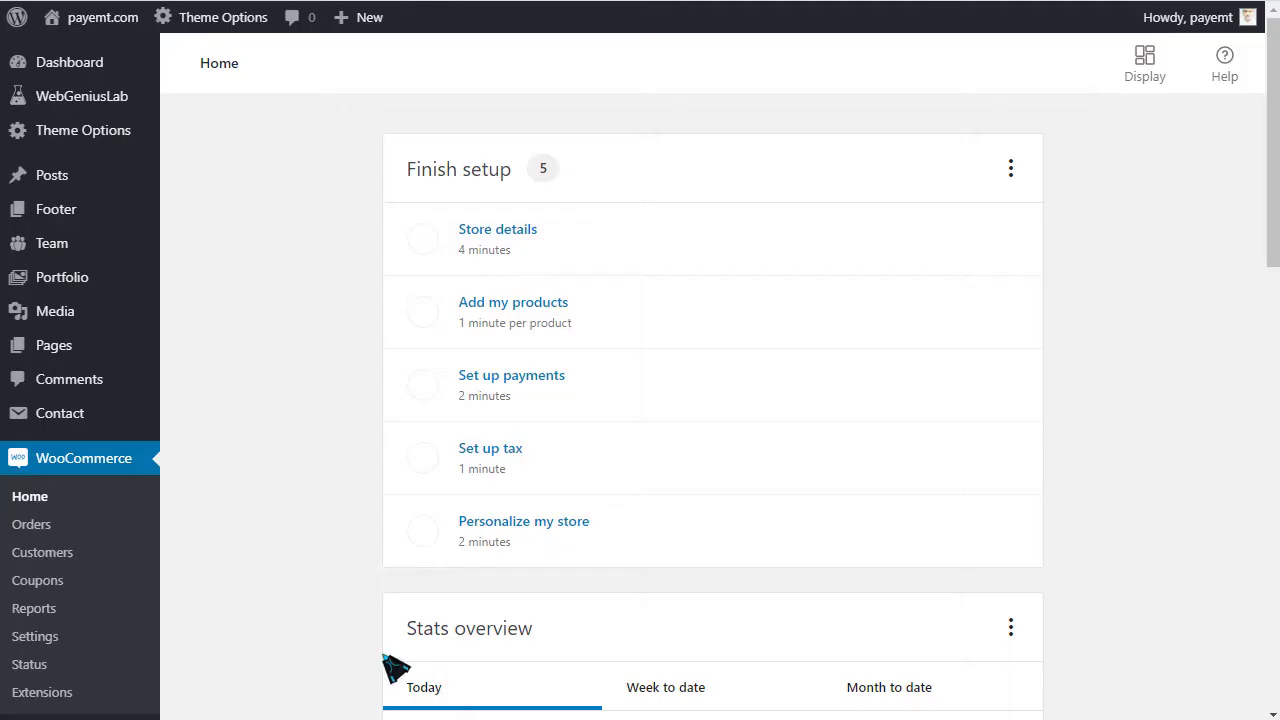
Step: Import the Seofy demo content through the Demo Importer in the theme options and accept the import
{"action": "mouse_move", "coordinate": [104, 148]}
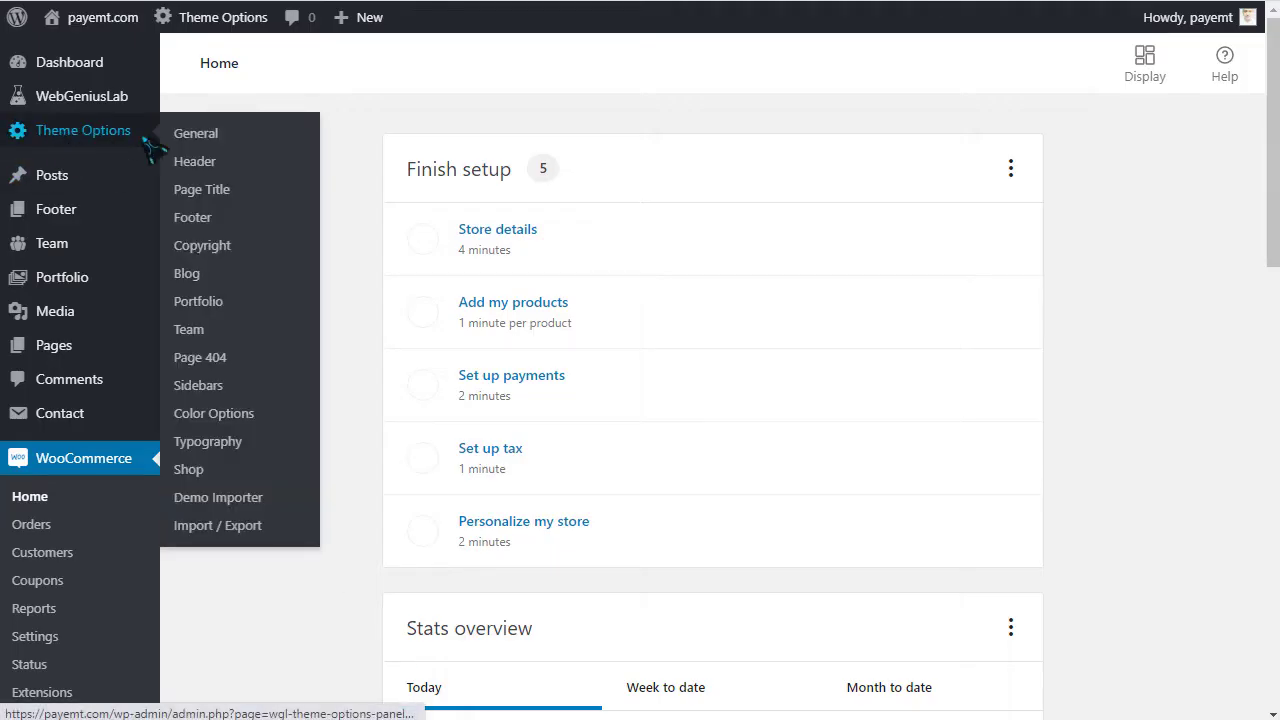
{"action": "left_click", "coordinate": [248, 509]}
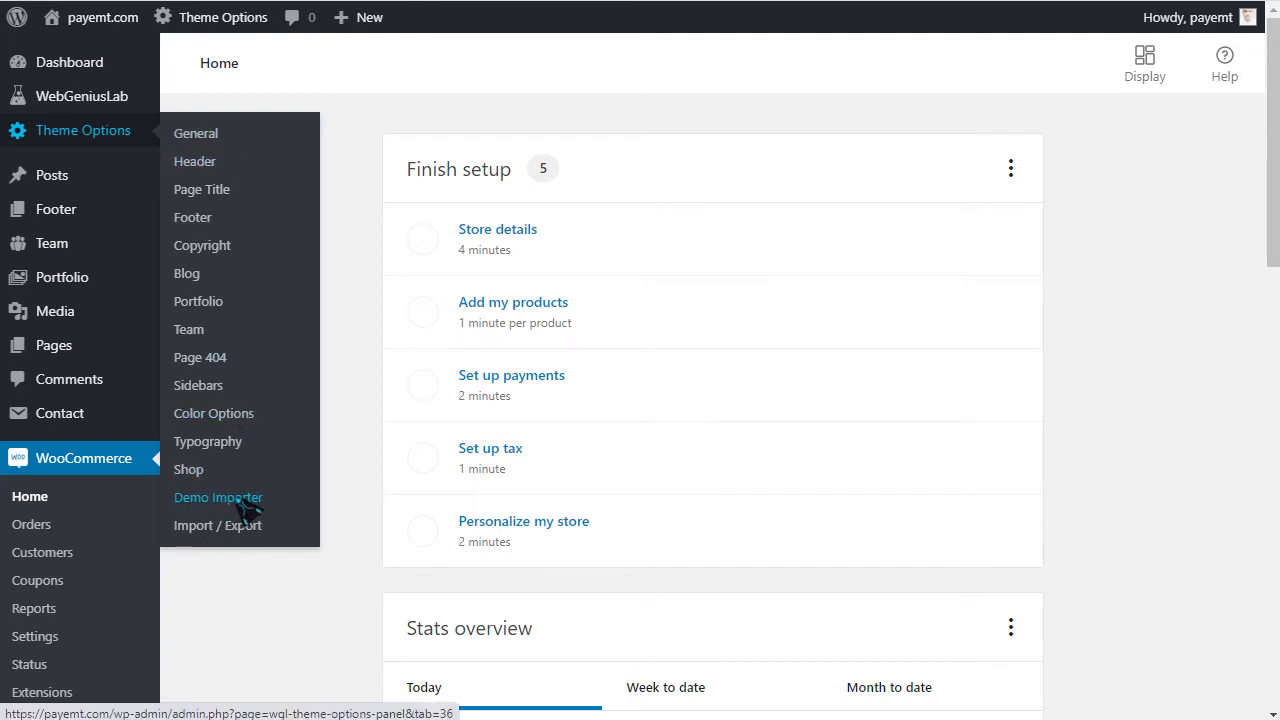
{"action": "mouse_move", "coordinate": [572, 556]}
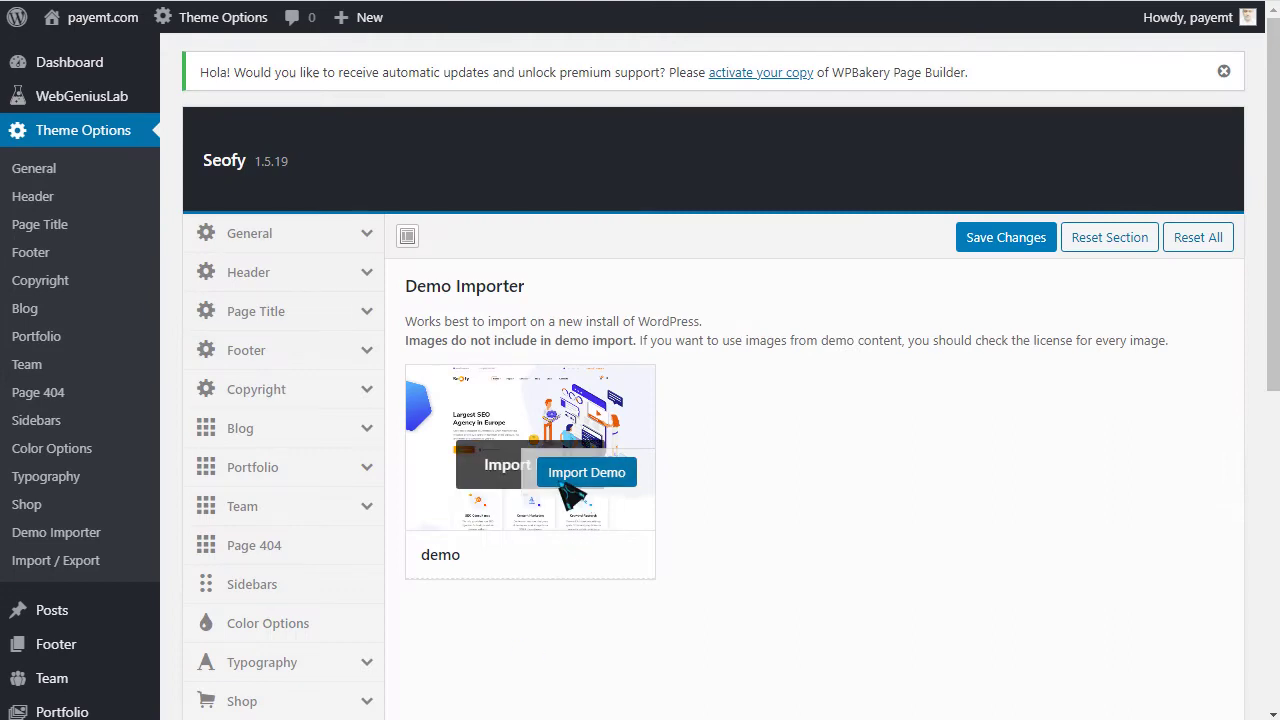
{"action": "left_click", "coordinate": [607, 481]}
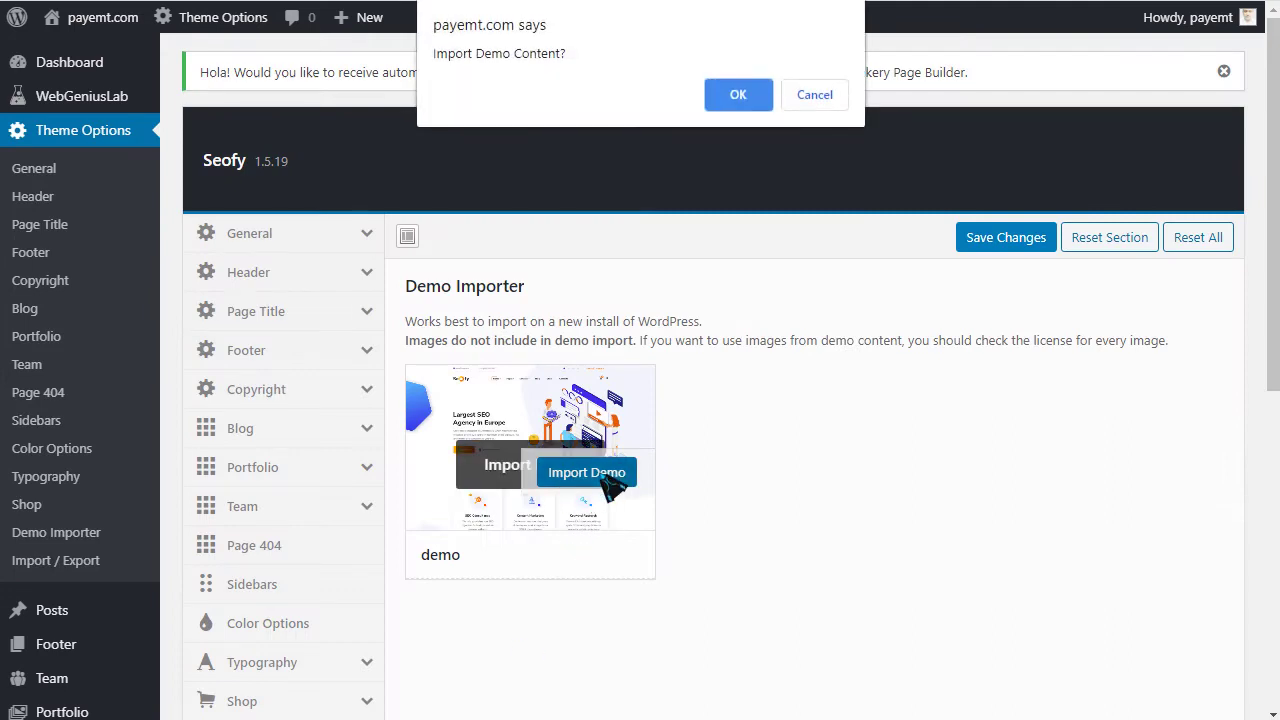
{"action": "left_click", "coordinate": [733, 96]}
{"action": "scroll", "coordinate": [460, 455], "scroll_direction": "down", "scroll_amount": 1}
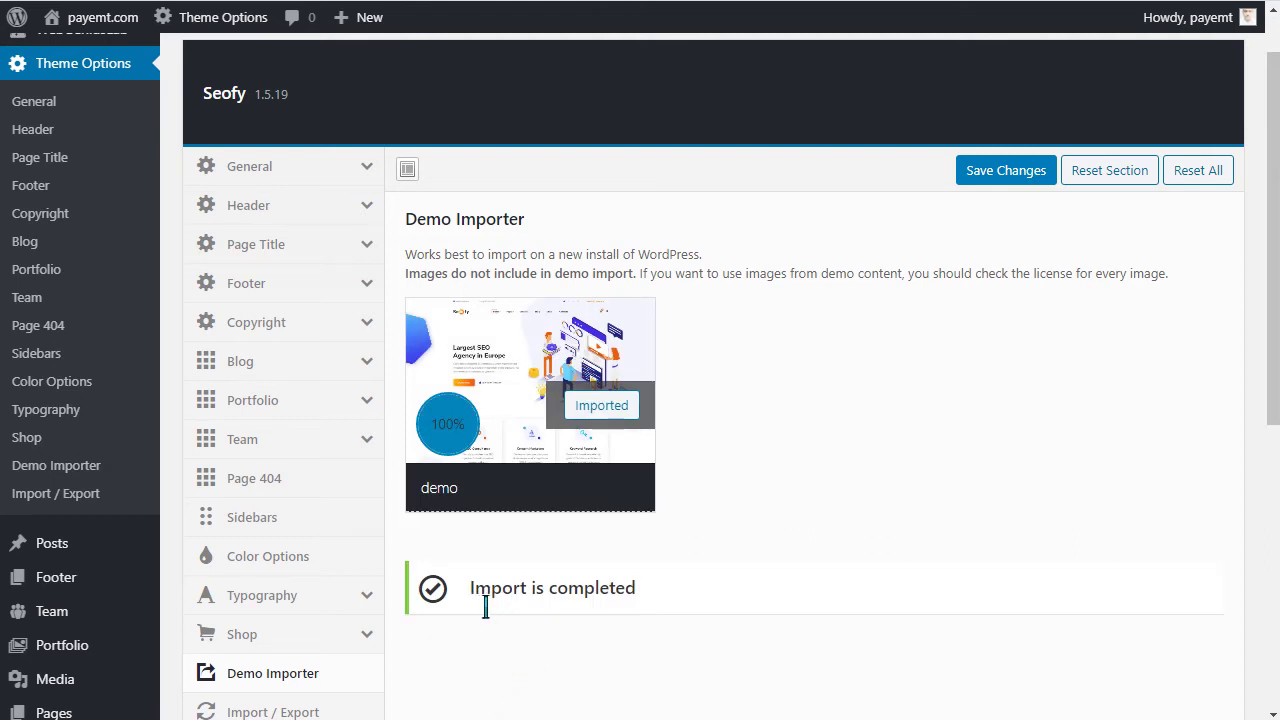
{"action": "left_click_drag", "start_coordinate": [481, 605], "coordinate": [651, 607]}
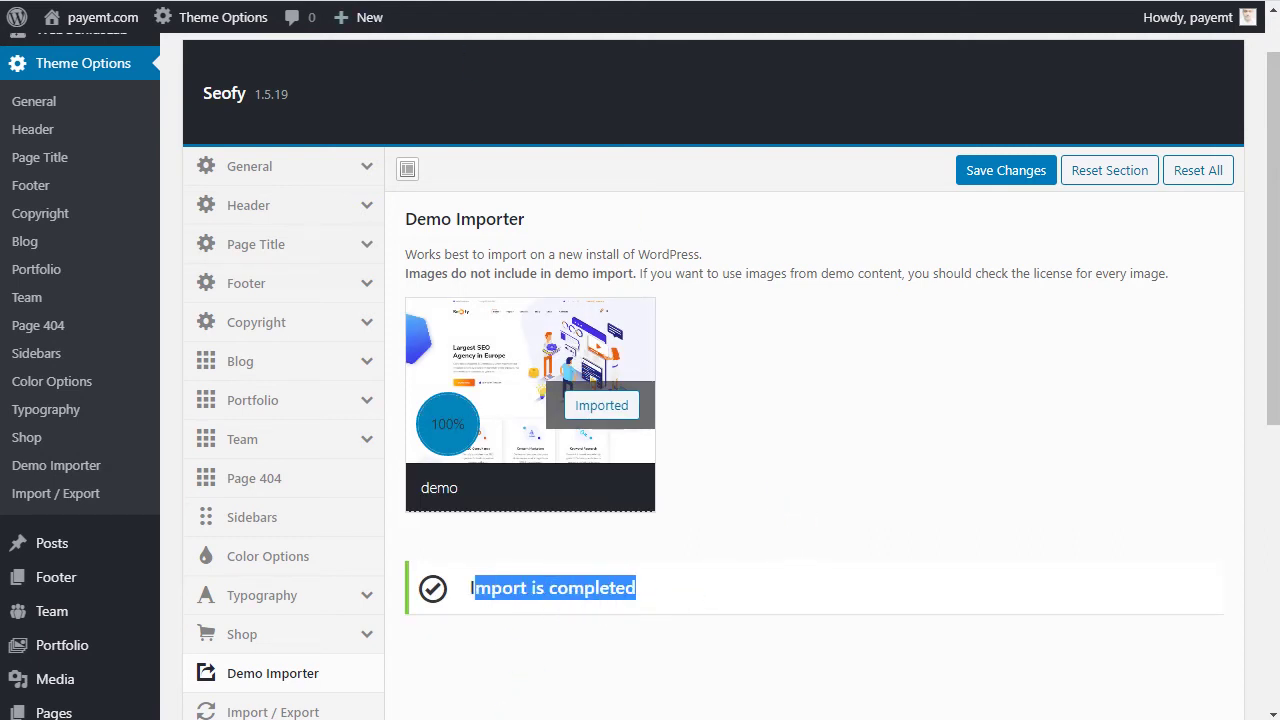
Step: Visit the live site and examine the imported demo home page, its navigation submenus and its pre-built layouts
{"action": "mouse_move", "coordinate": [100, 17]}
{"action": "left_click", "coordinate": [70, 52]}
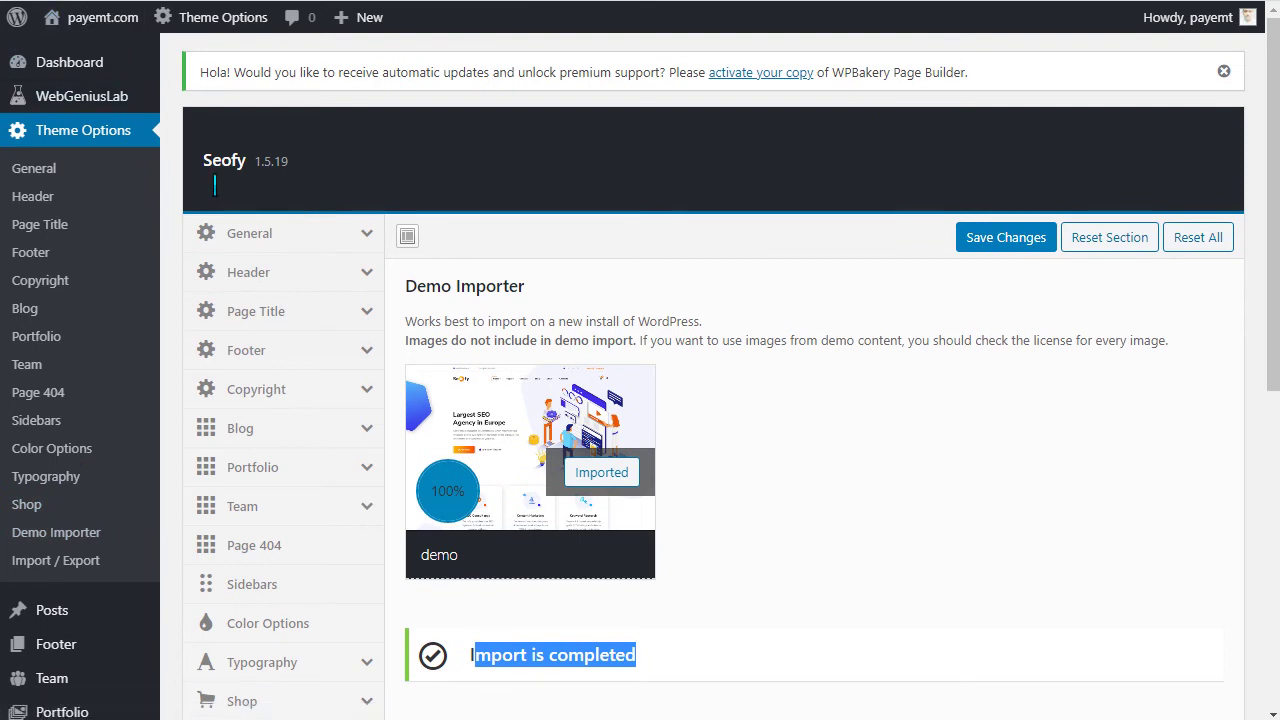
{"action": "left_click", "coordinate": [291, 246]}
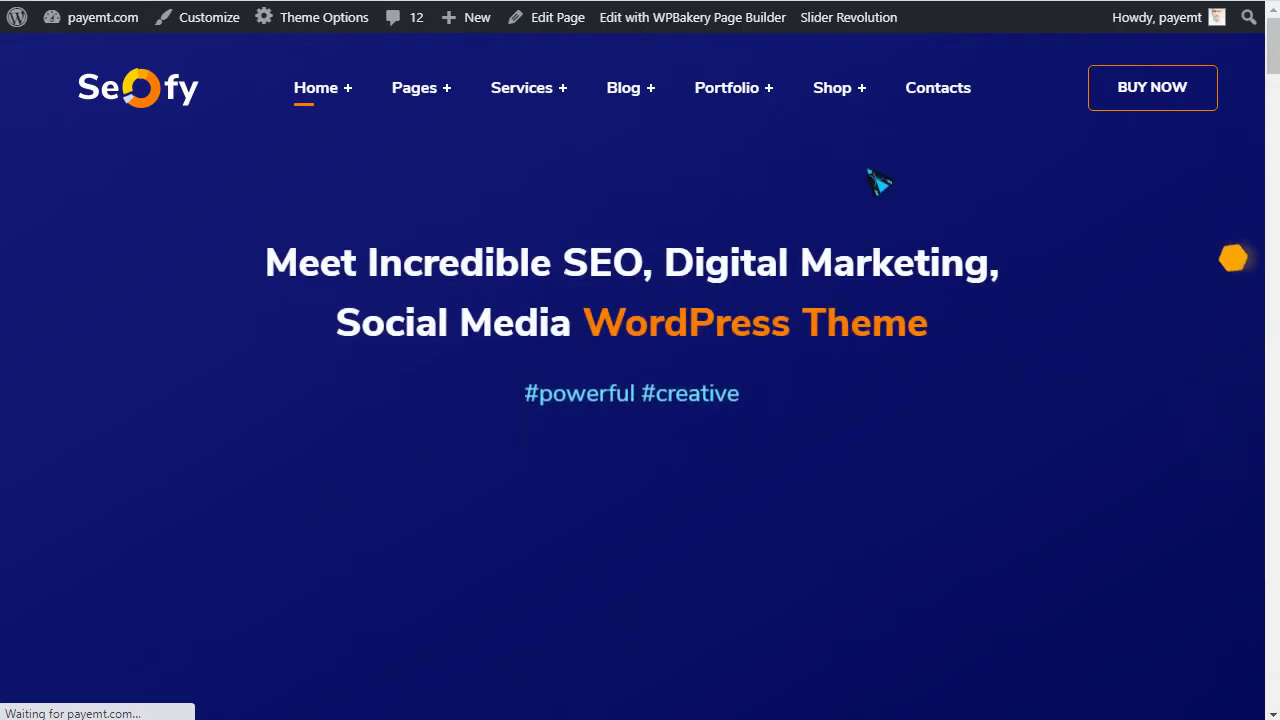
{"action": "mouse_move", "coordinate": [329, 114]}
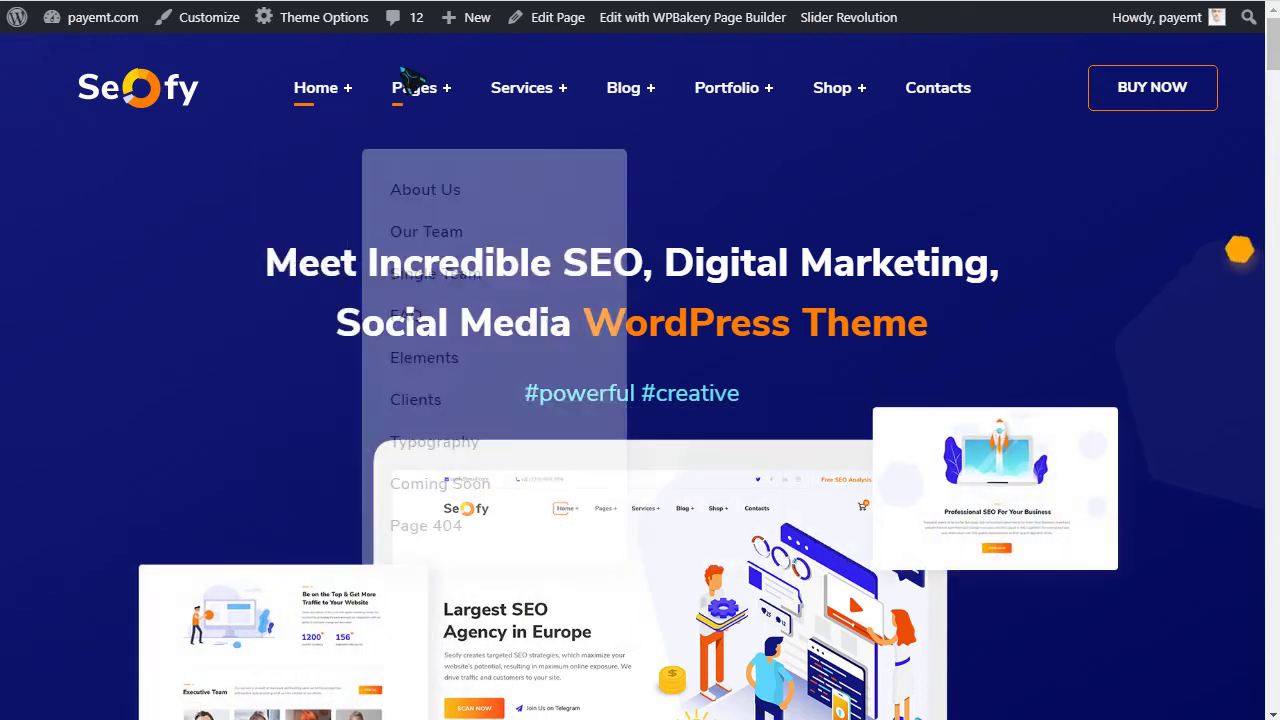
{"action": "mouse_move", "coordinate": [550, 100]}
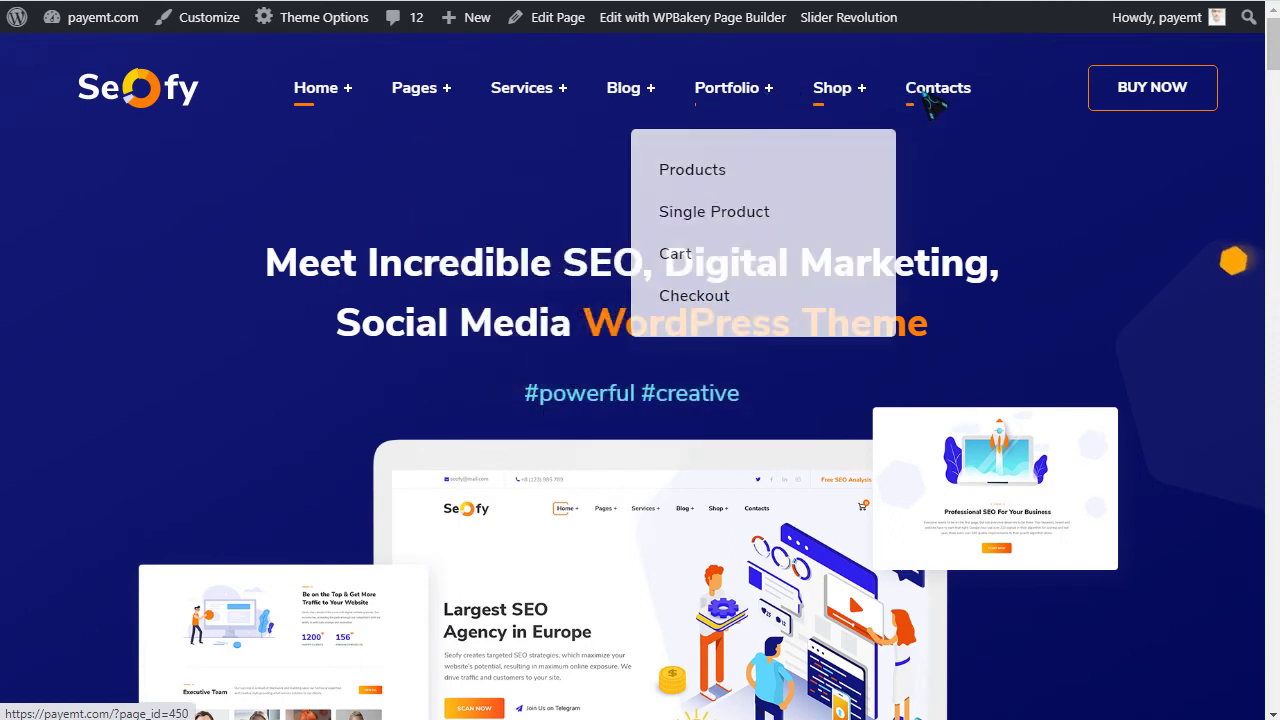
{"action": "scroll", "coordinate": [1063, 294], "scroll_direction": "down", "scroll_amount": 8}
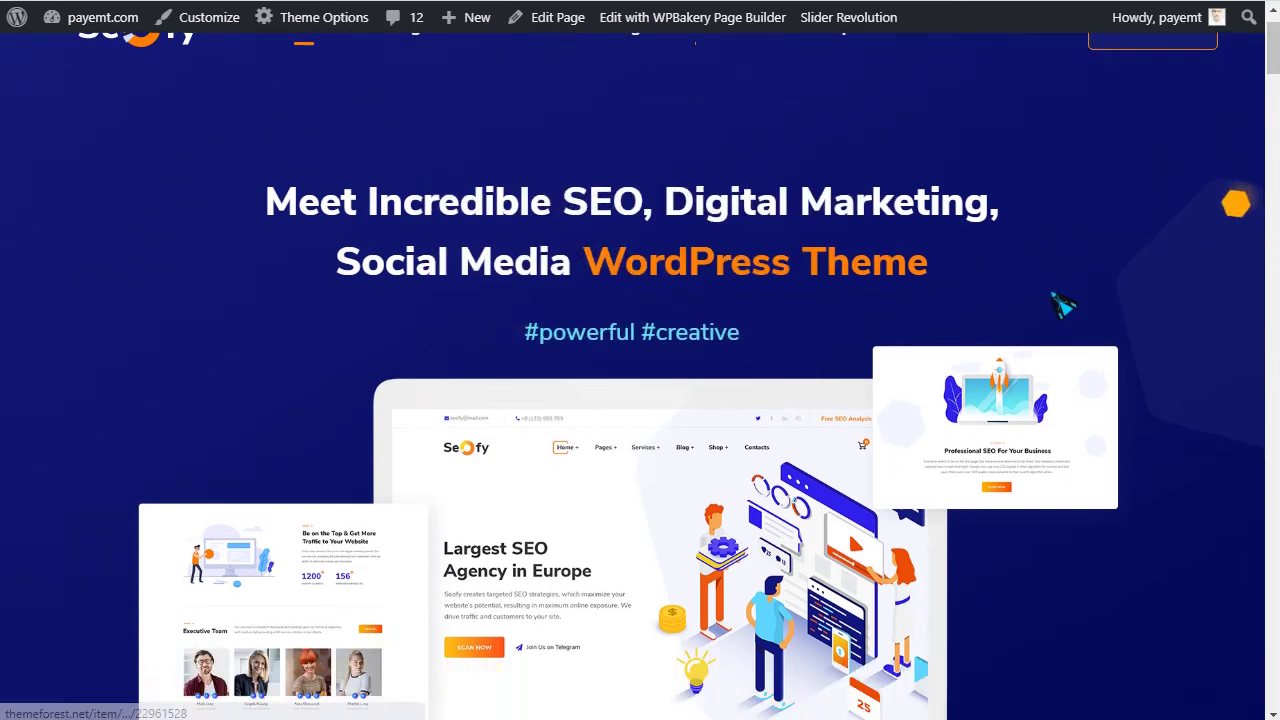
{"action": "scroll", "coordinate": [523, 334], "scroll_direction": "down", "scroll_amount": 3}
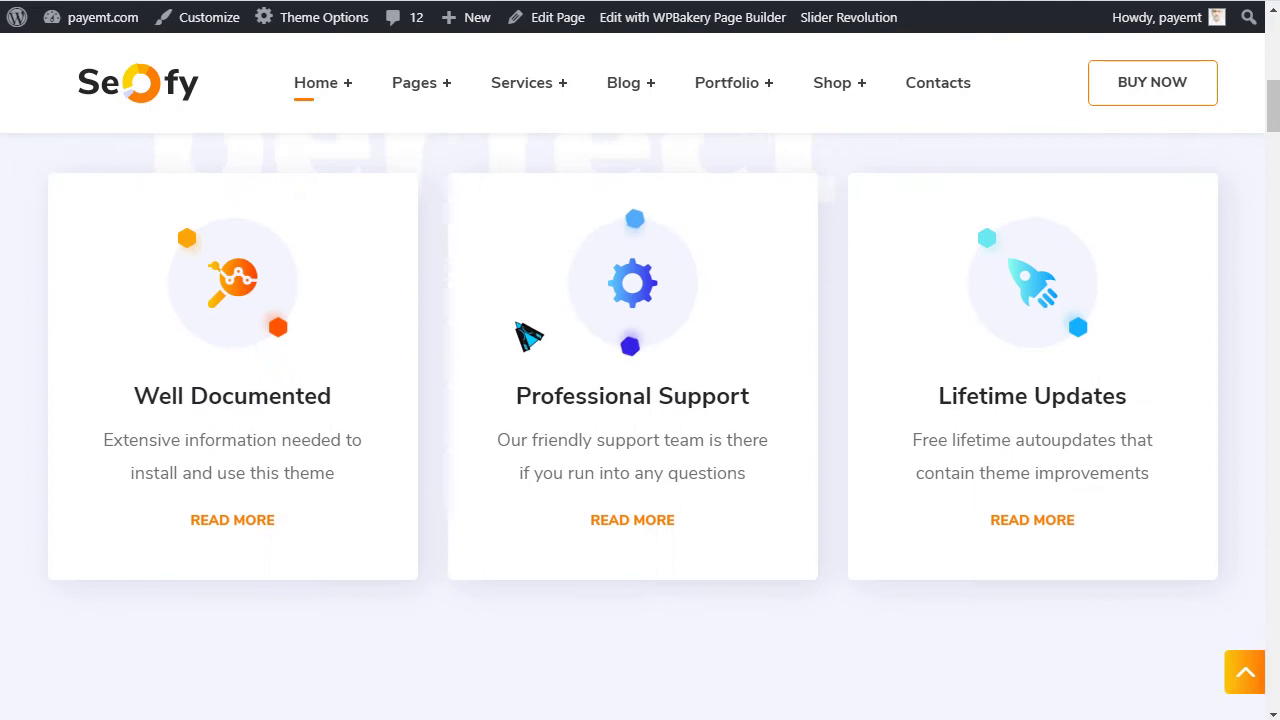
{"action": "scroll", "coordinate": [214, 251], "scroll_direction": "down", "scroll_amount": 3}
{"action": "scroll", "coordinate": [293, 326], "scroll_direction": "down", "scroll_amount": 10}
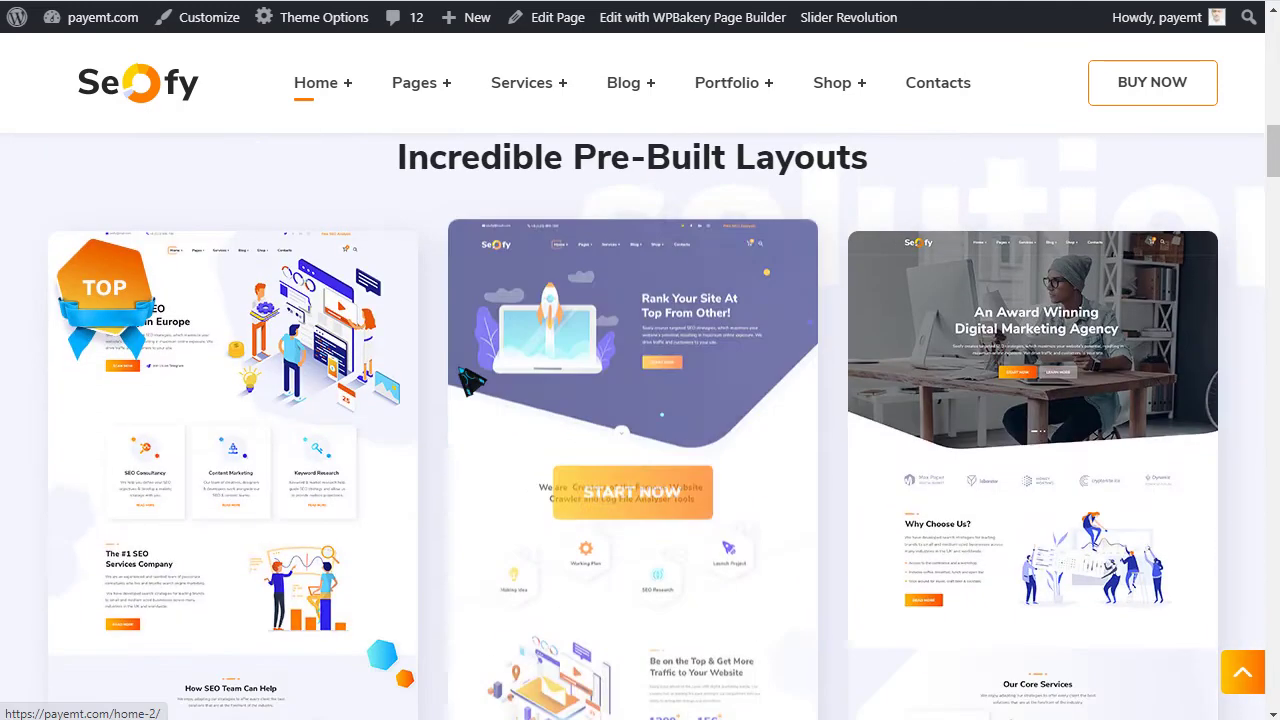
{"action": "scroll", "coordinate": [1075, 423], "scroll_direction": "down", "scroll_amount": 15}
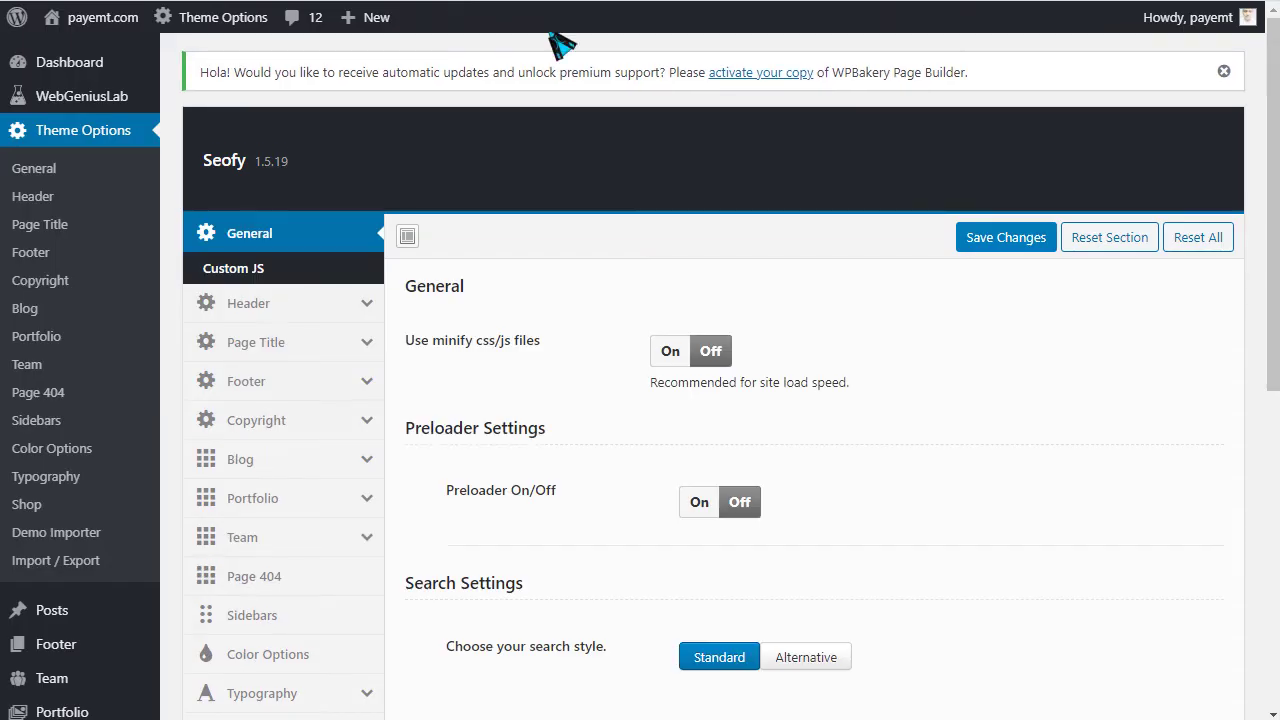
Step: Turn on minified css/js files and the preloader in the General theme options
{"action": "scroll", "coordinate": [150, 543], "scroll_direction": "down", "scroll_amount": 2}
{"action": "scroll", "coordinate": [60, 683], "scroll_direction": "down", "scroll_amount": 4}
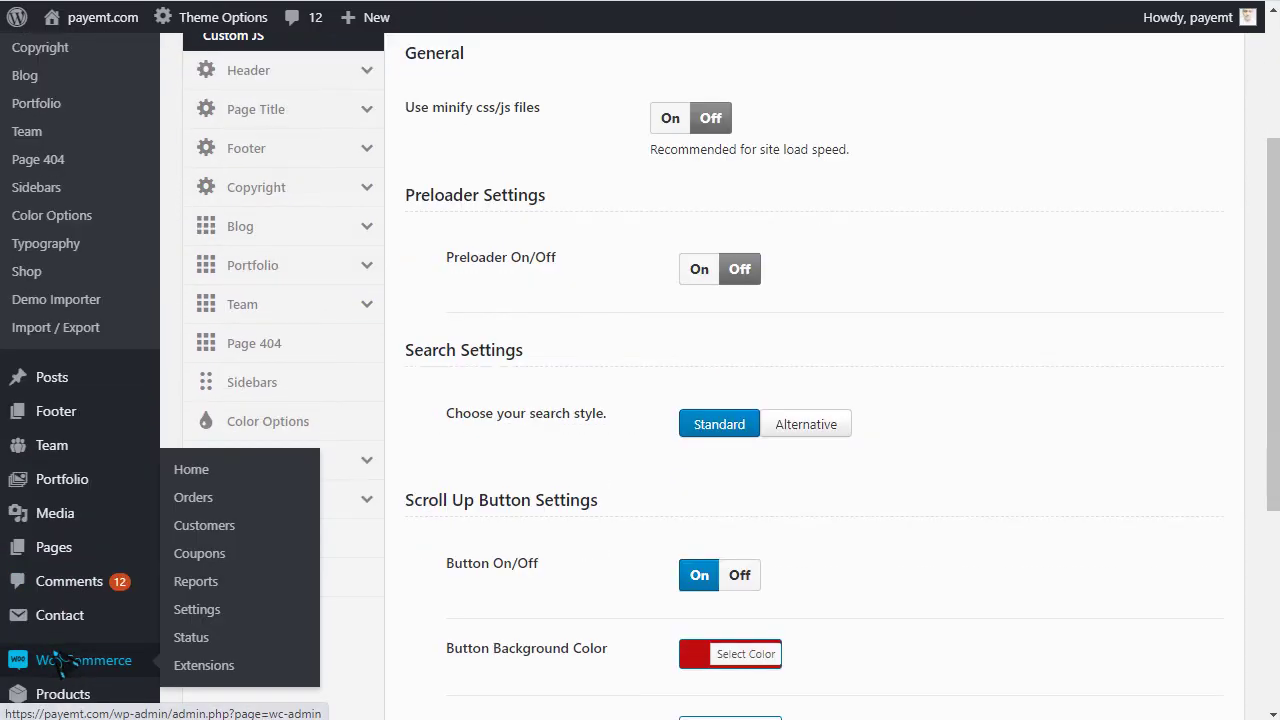
{"action": "scroll", "coordinate": [100, 615], "scroll_direction": "down", "scroll_amount": 2}
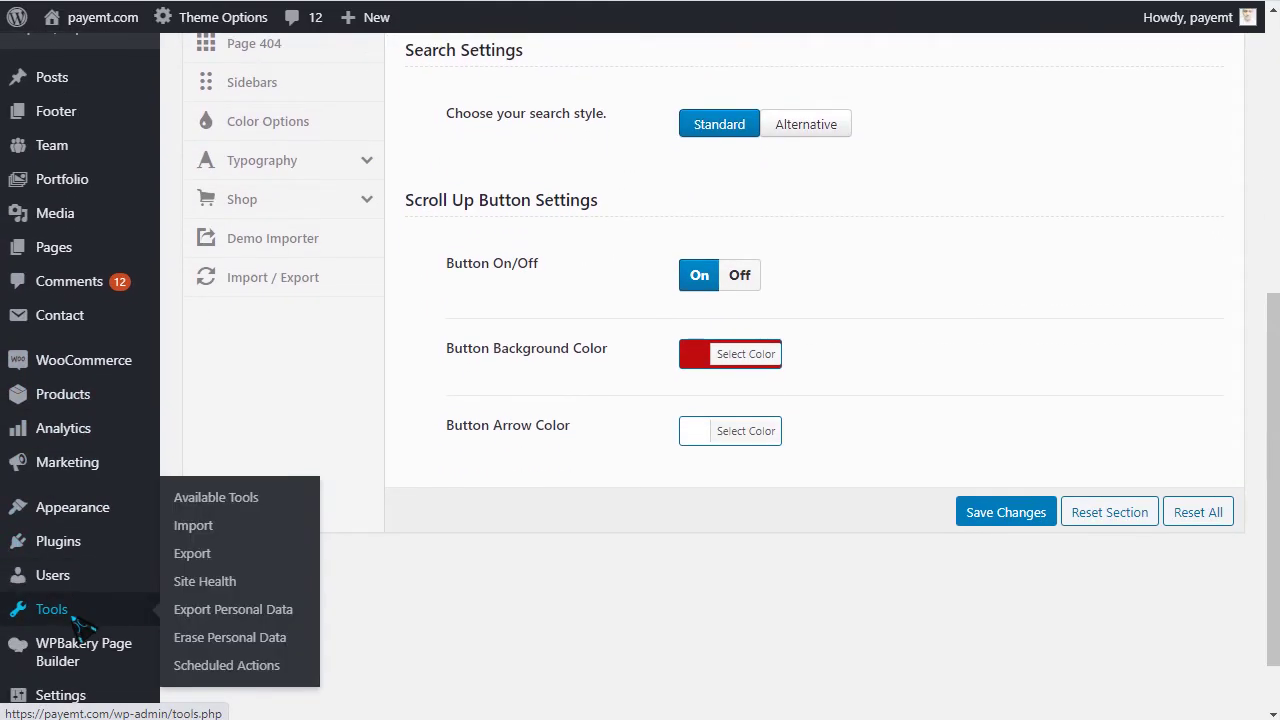
{"action": "mouse_move", "coordinate": [75, 697]}
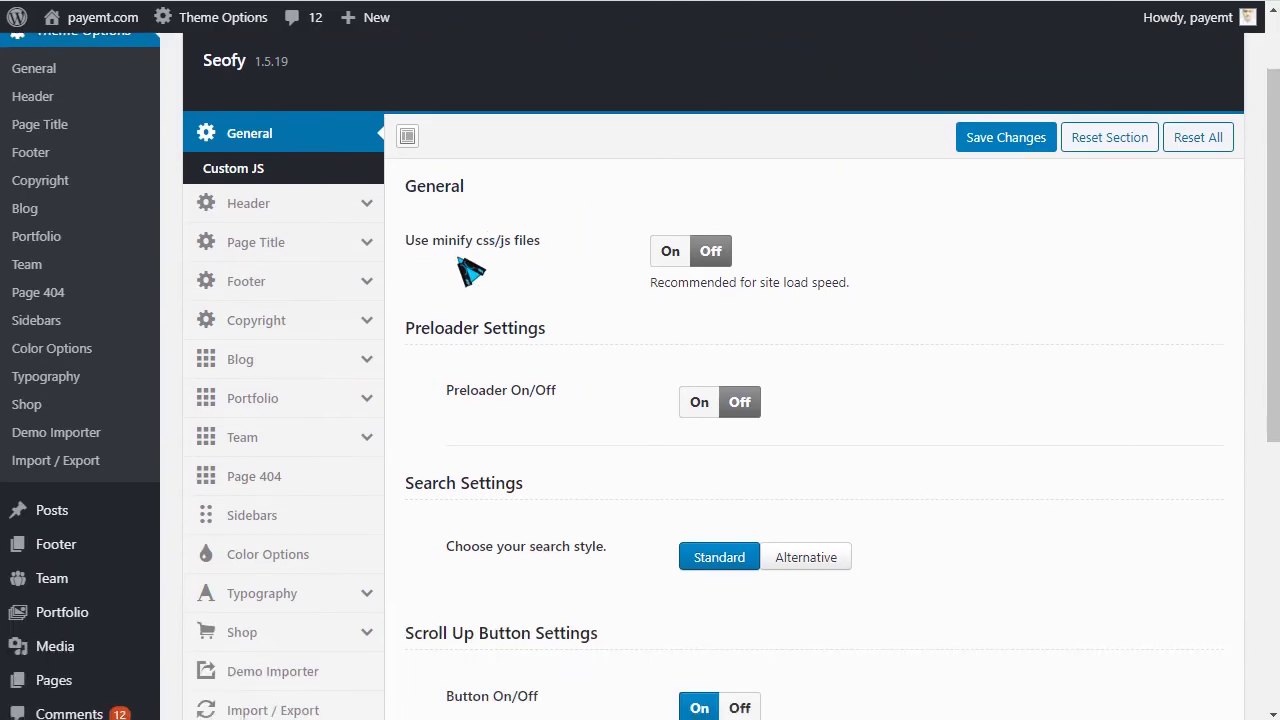
{"action": "left_click_drag", "start_coordinate": [436, 262], "coordinate": [526, 262]}
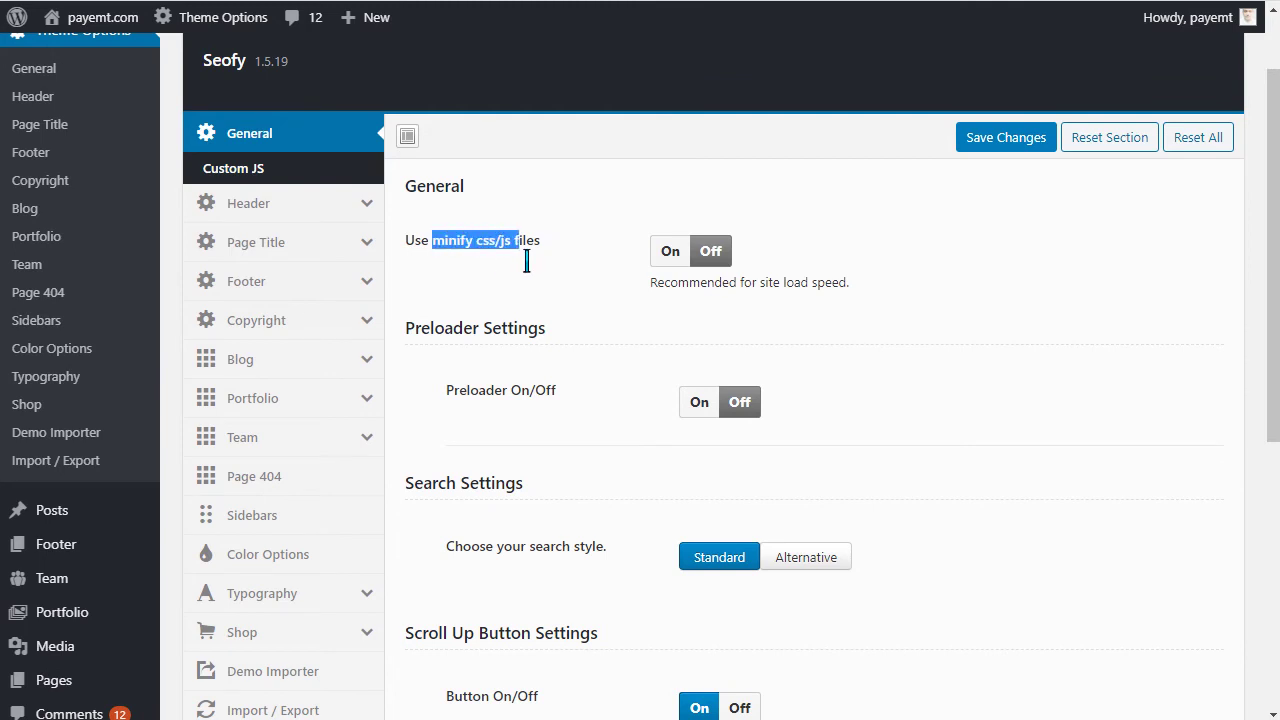
{"action": "left_click", "coordinate": [670, 258]}
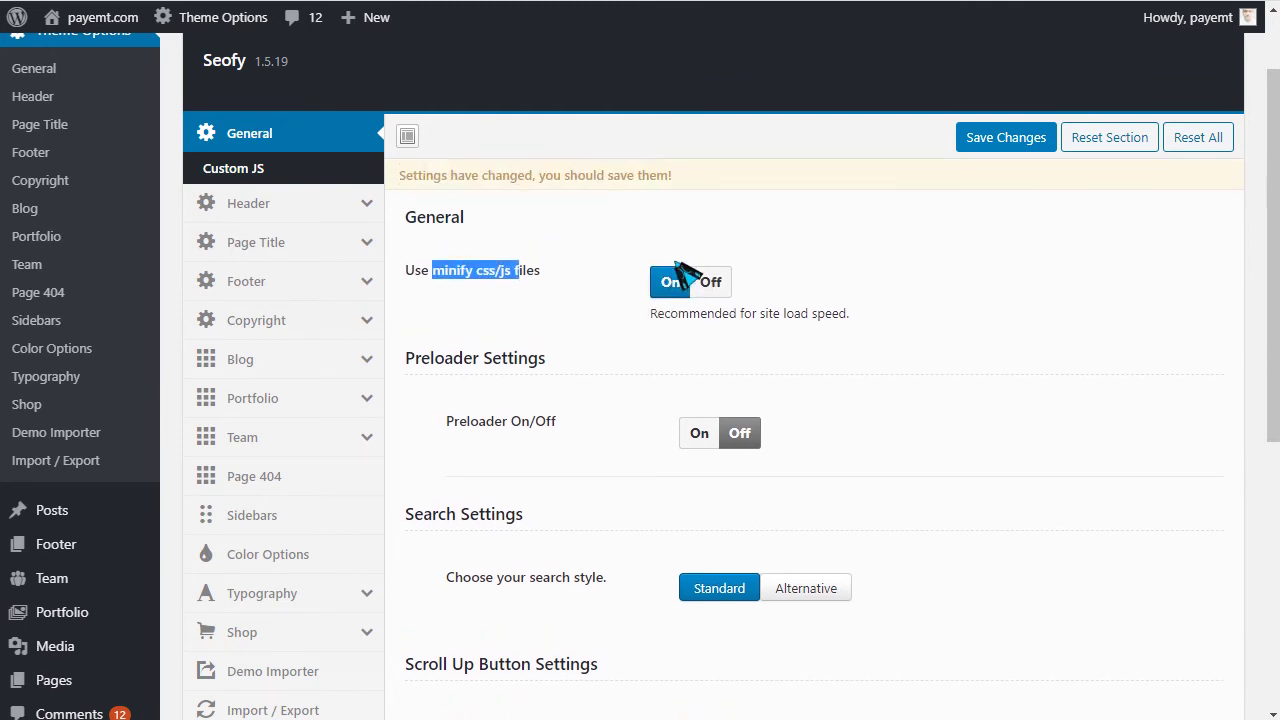
{"action": "left_click_drag", "start_coordinate": [453, 430], "coordinate": [548, 430]}
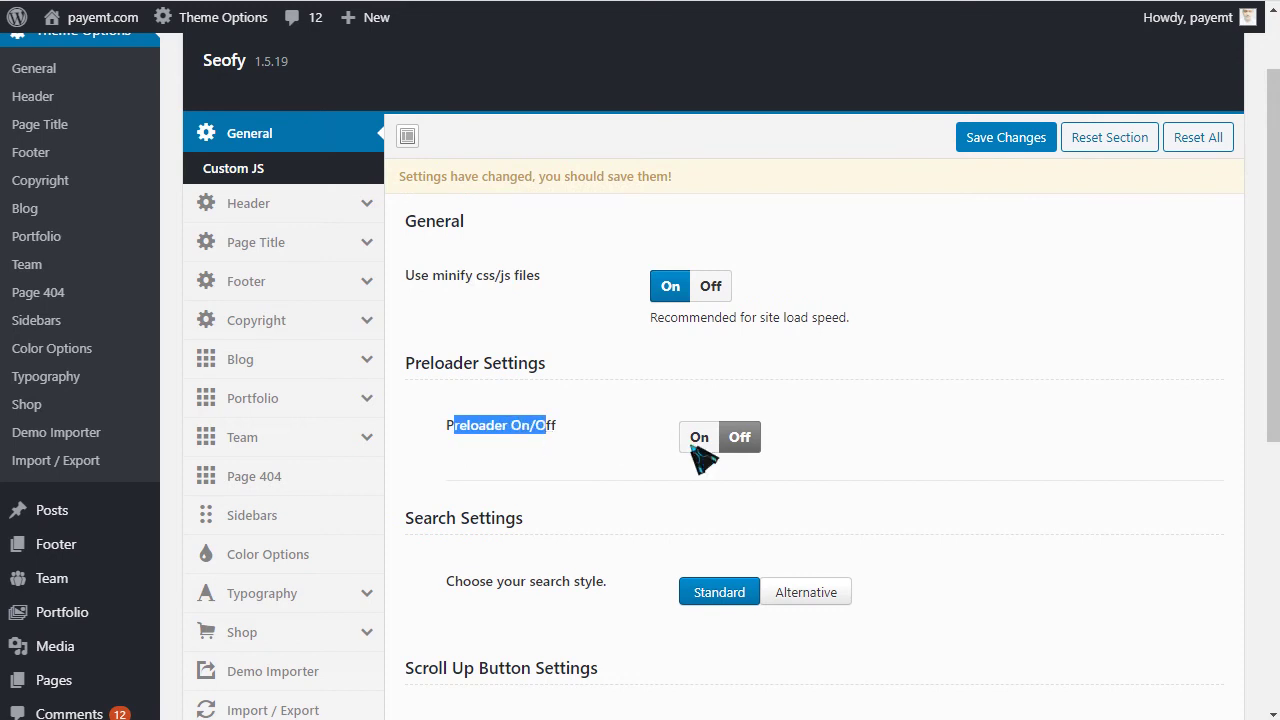
{"action": "left_click", "coordinate": [699, 437]}
Step: Review the preloader colors and search style in the General options, and turn off the scroll up button
{"action": "scroll", "coordinate": [640, 460], "scroll_direction": "down", "scroll_amount": 2}
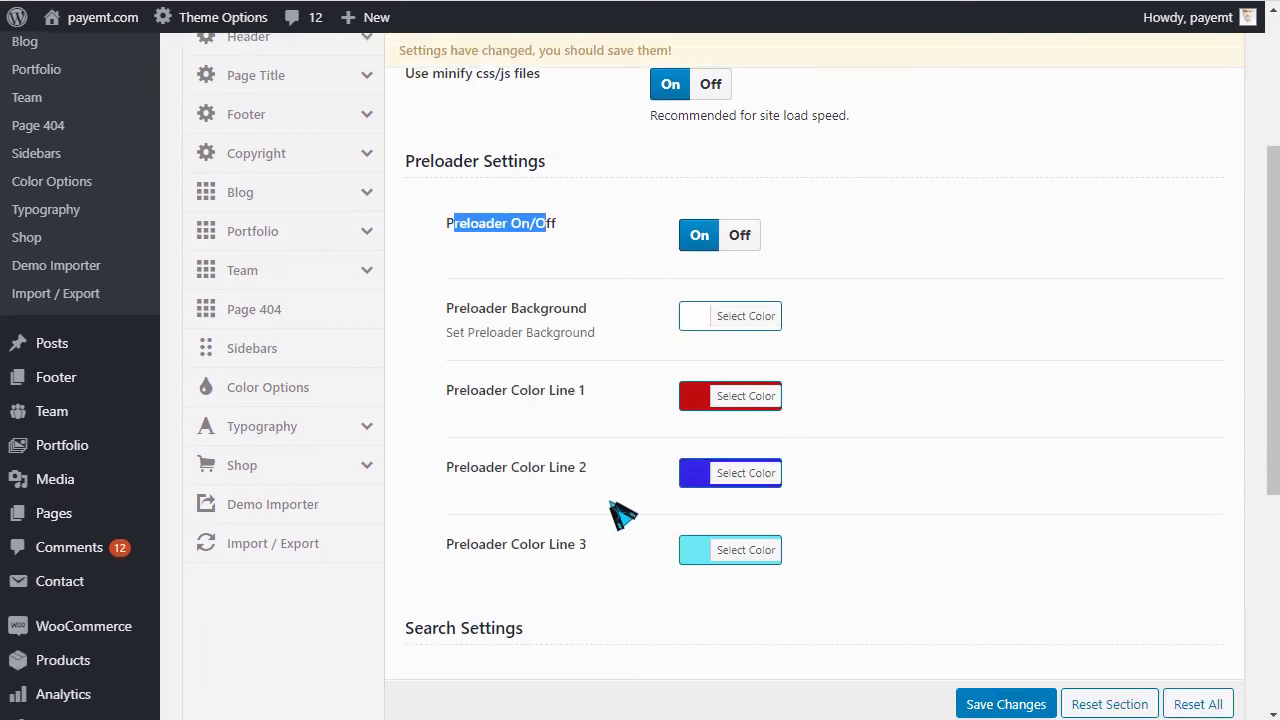
{"action": "scroll", "coordinate": [628, 514], "scroll_direction": "down", "scroll_amount": 3}
{"action": "left_click_drag", "start_coordinate": [575, 406], "coordinate": [603, 414]}
{"action": "scroll", "coordinate": [763, 371], "scroll_direction": "down", "scroll_amount": 2}
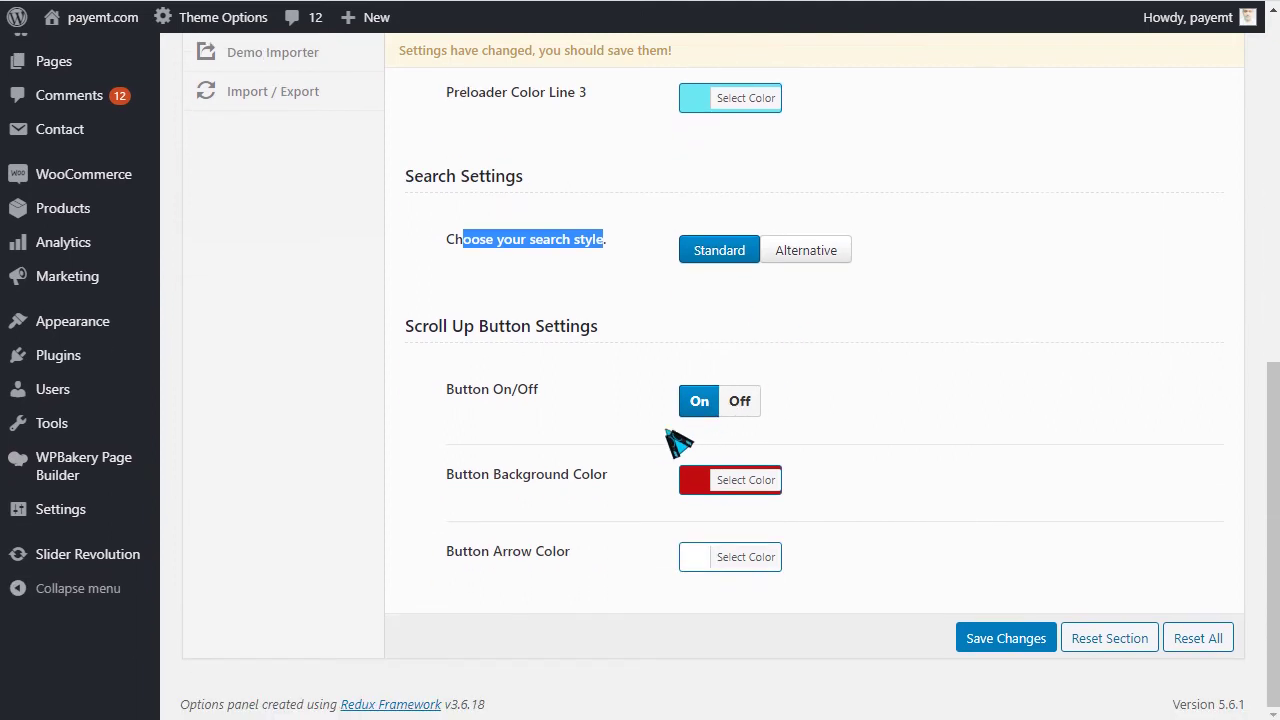
{"action": "left_click", "coordinate": [737, 402]}
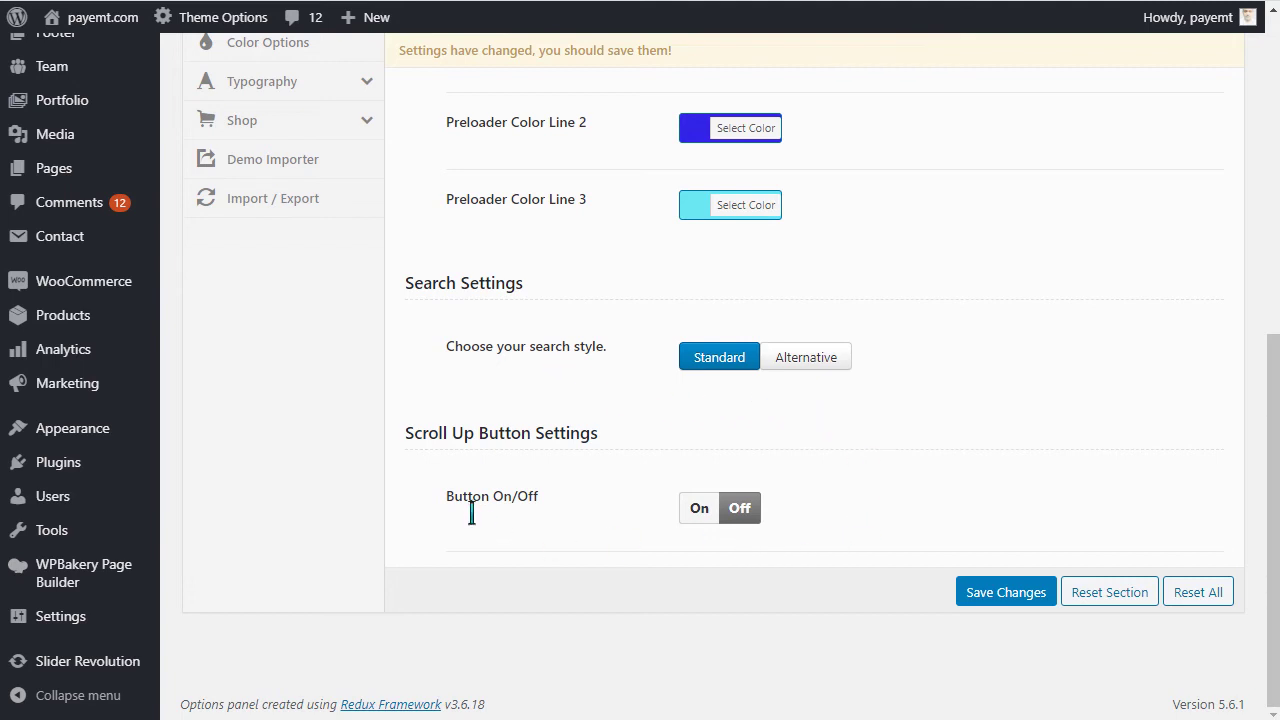
{"action": "left_click", "coordinate": [699, 508]}
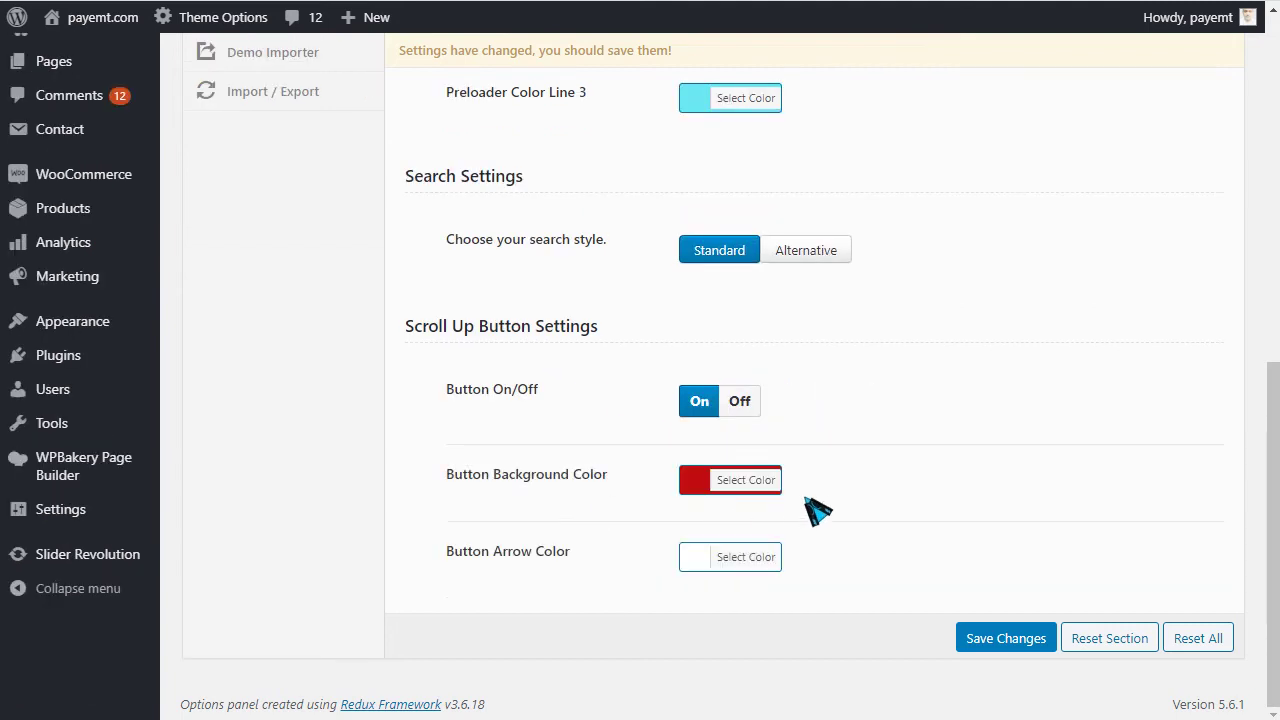
{"action": "left_click", "coordinate": [740, 401]}
{"action": "scroll", "coordinate": [429, 394], "scroll_direction": "up", "scroll_amount": 6}
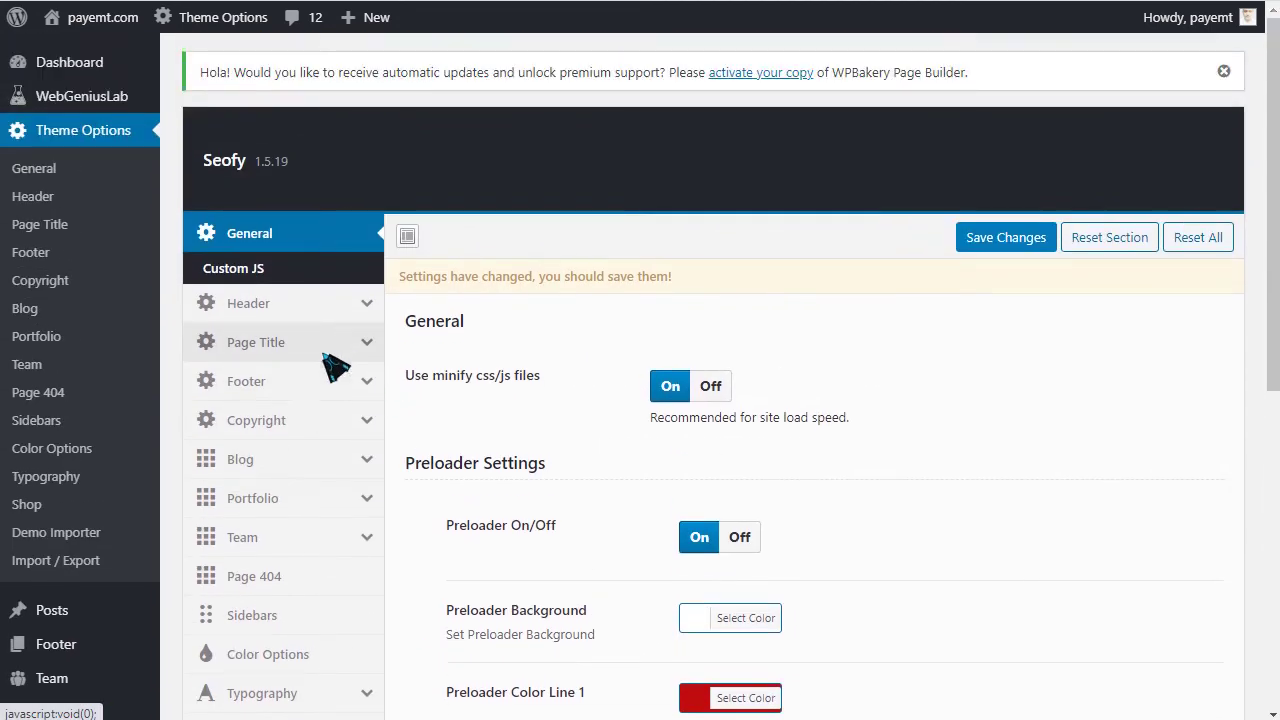
Step: Open the Custom JS settings in the General section and examine both code fields
{"action": "left_click", "coordinate": [270, 305]}
{"action": "left_click", "coordinate": [282, 242]}
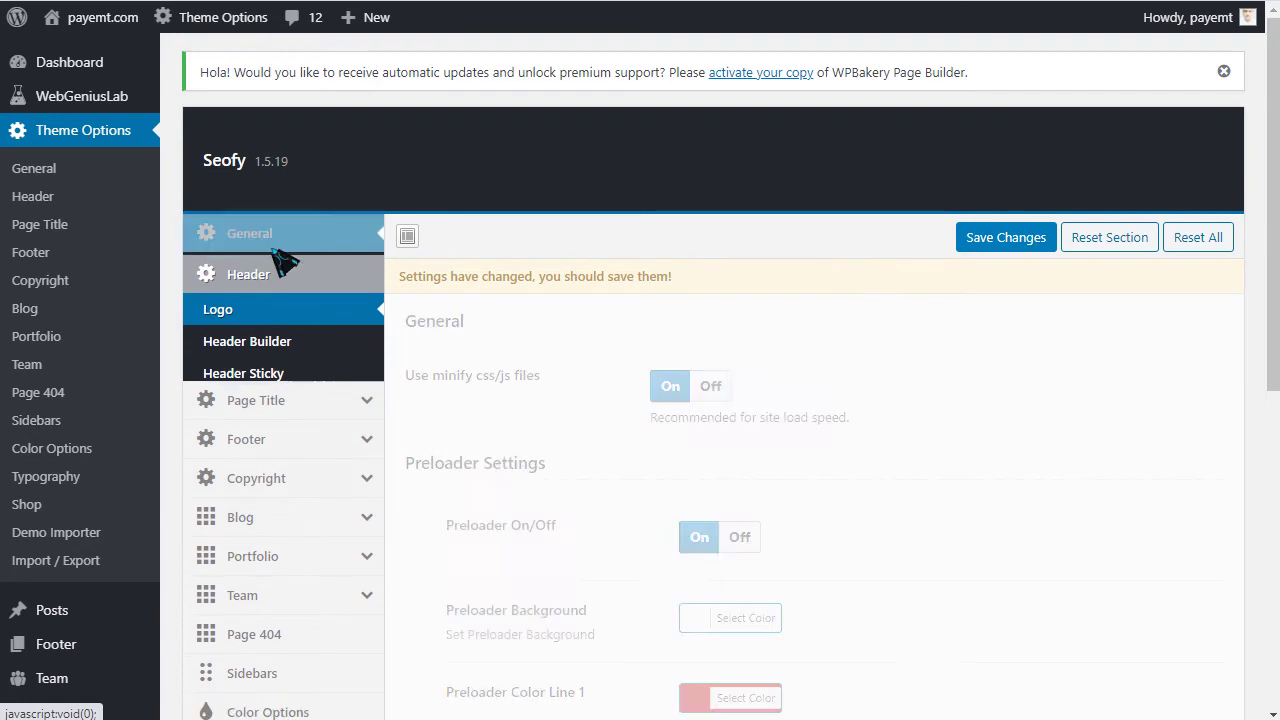
{"action": "left_click", "coordinate": [246, 276]}
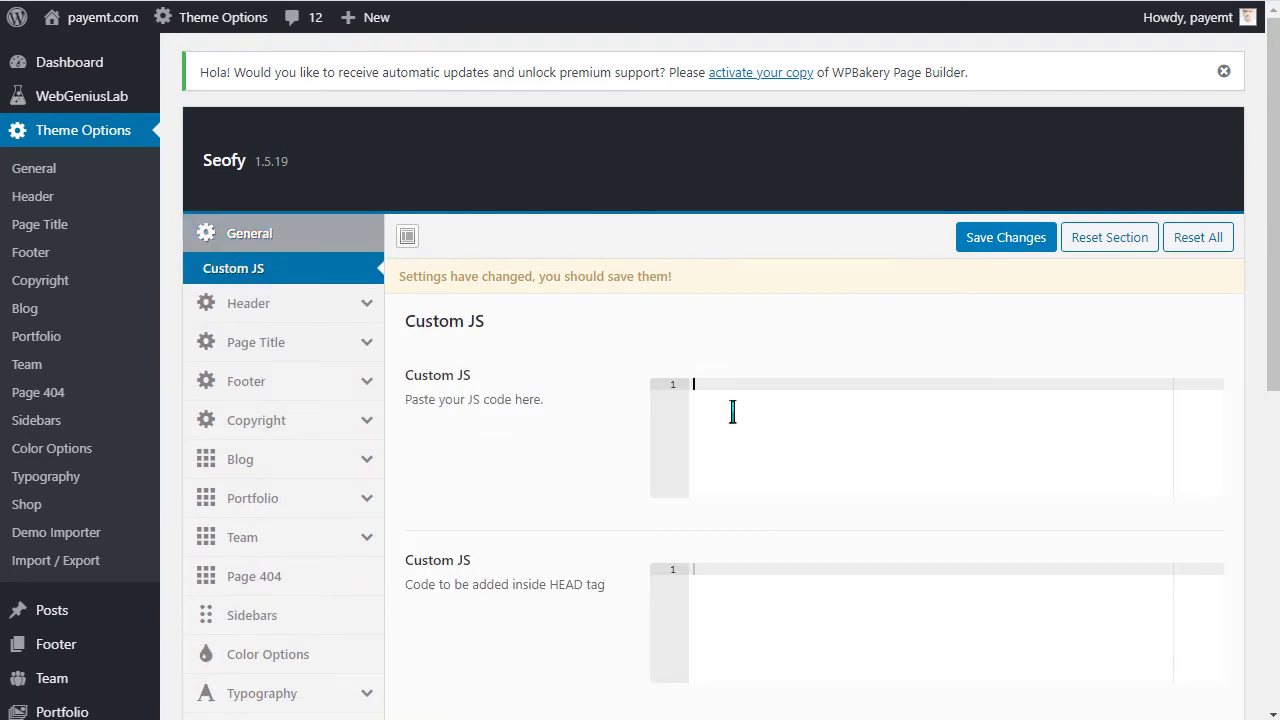
{"action": "scroll", "coordinate": [789, 494], "scroll_direction": "down", "scroll_amount": 1}
{"action": "left_click", "coordinate": [749, 464]}
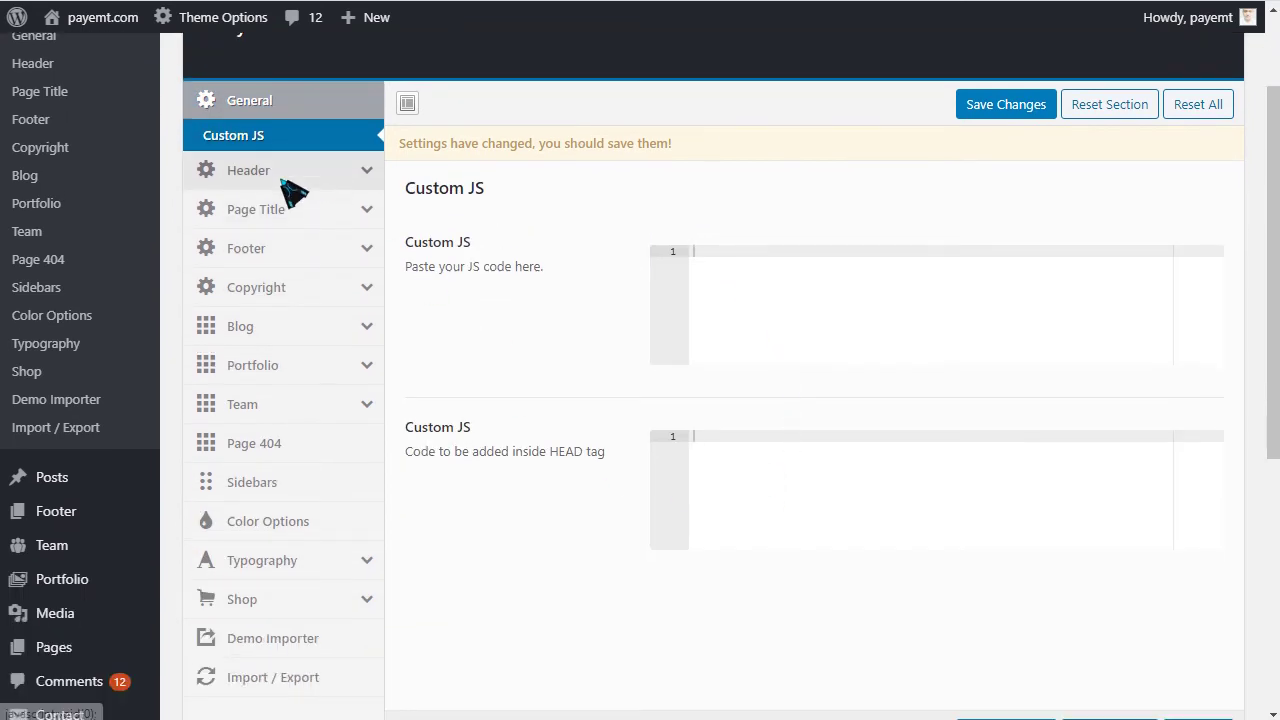
Step: Open the Header section's Logo settings and review the header logo, logo height units and sticky logo options
{"action": "left_click", "coordinate": [366, 170]}
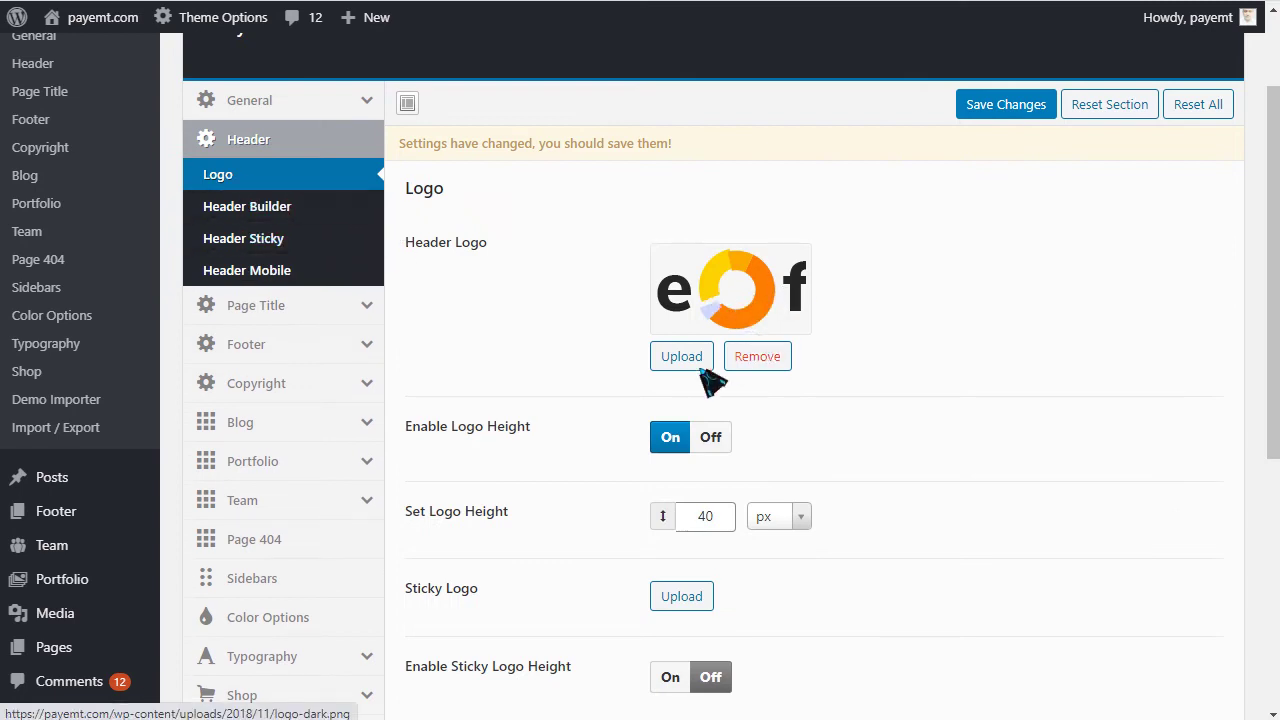
{"action": "scroll", "coordinate": [712, 382], "scroll_direction": "down", "scroll_amount": 2}
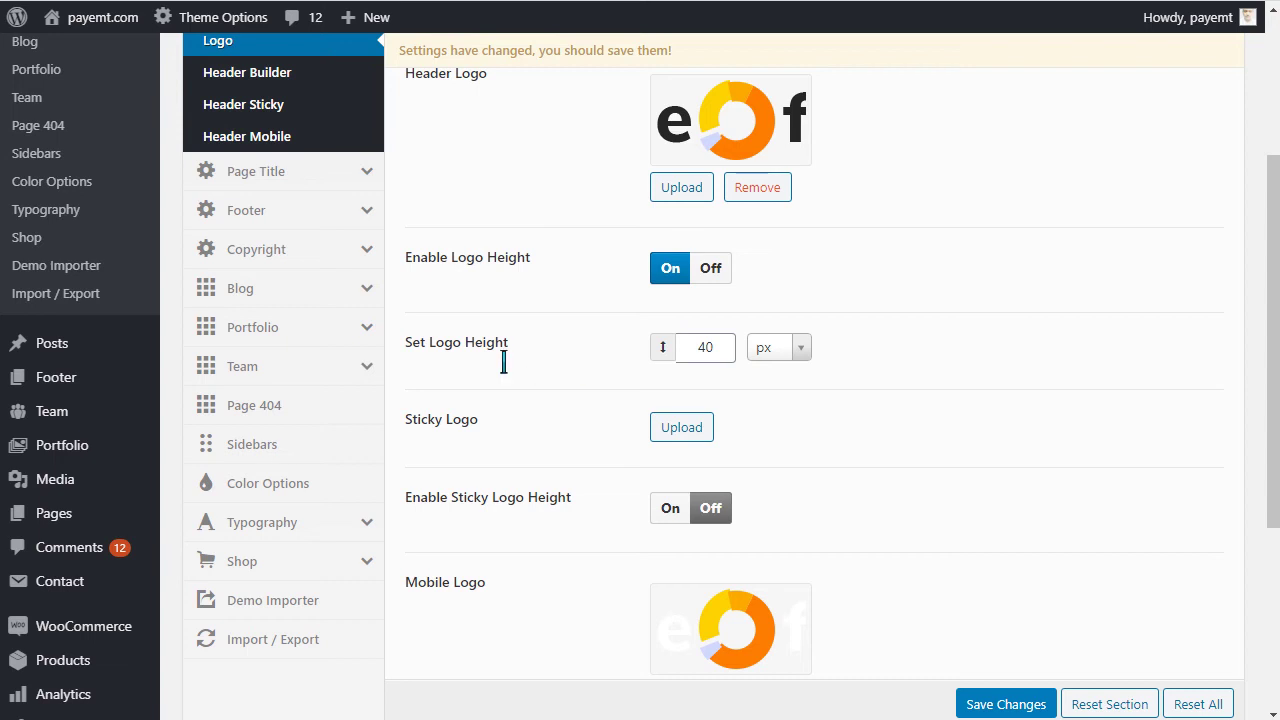
{"action": "left_click", "coordinate": [799, 349]}
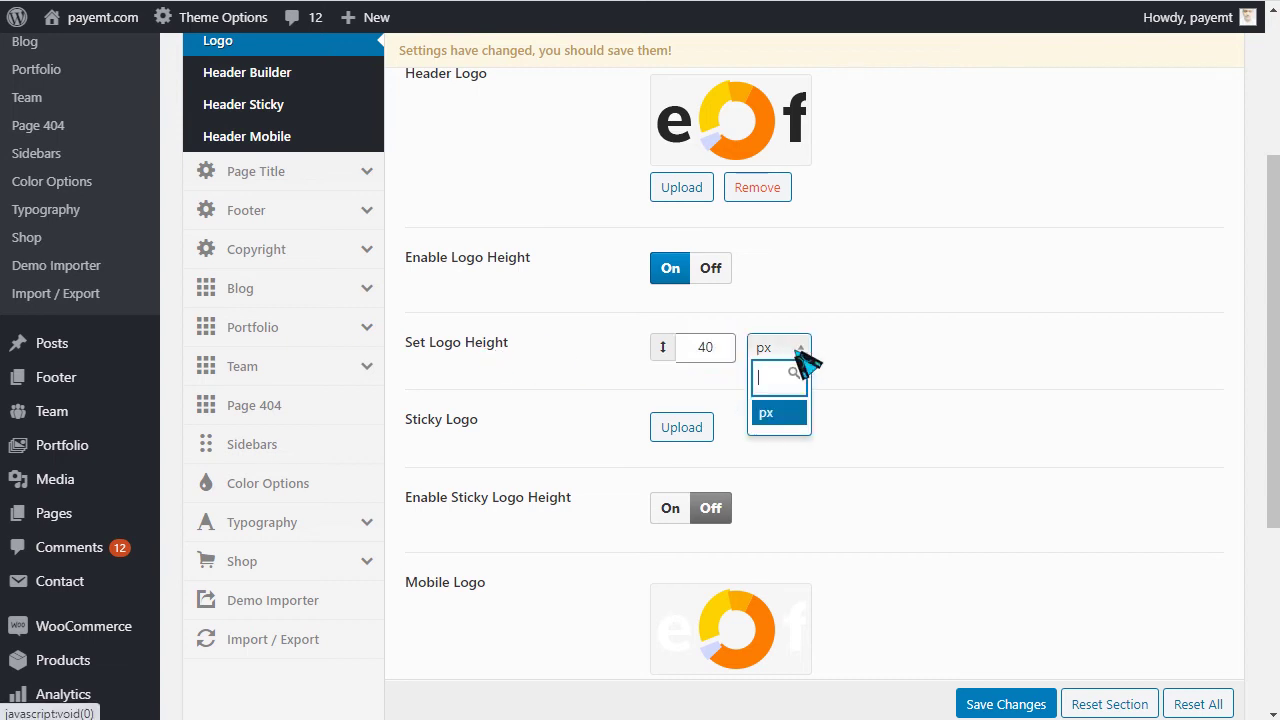
{"action": "scroll", "coordinate": [791, 343], "scroll_direction": "down", "scroll_amount": 1}
{"action": "left_click", "coordinate": [866, 350]}
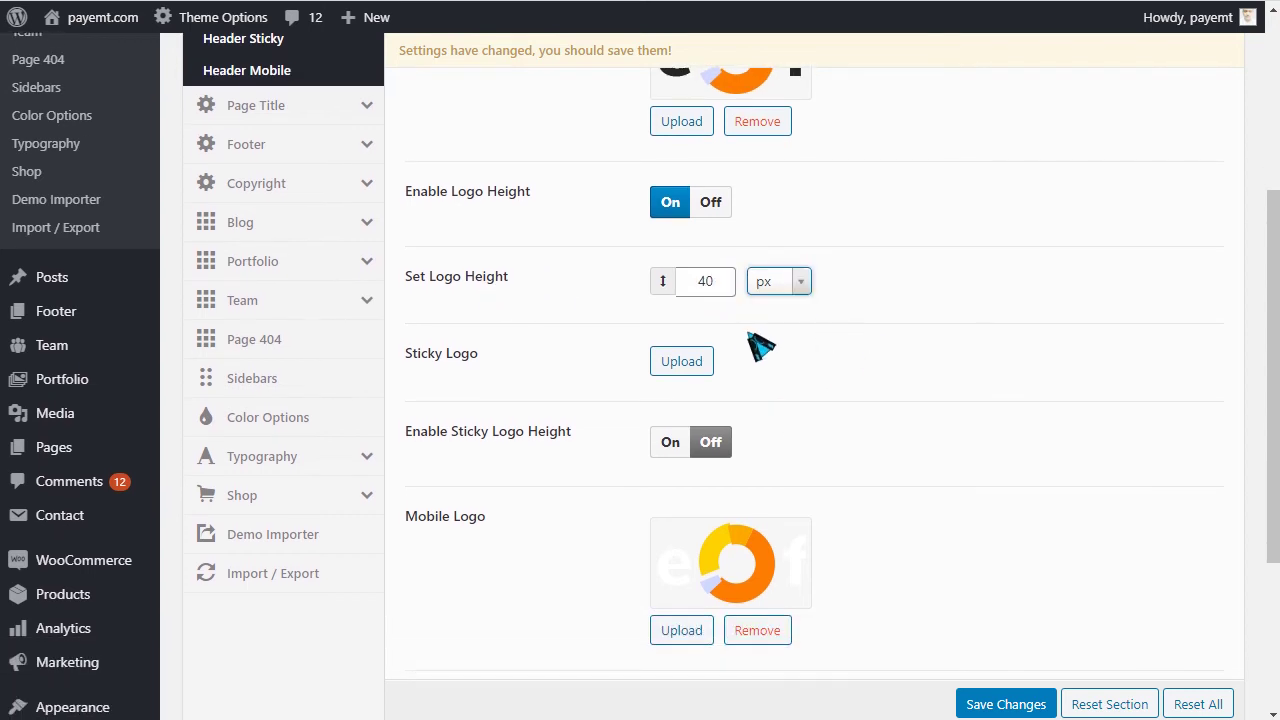
{"action": "left_click_drag", "start_coordinate": [429, 360], "coordinate": [690, 370]}
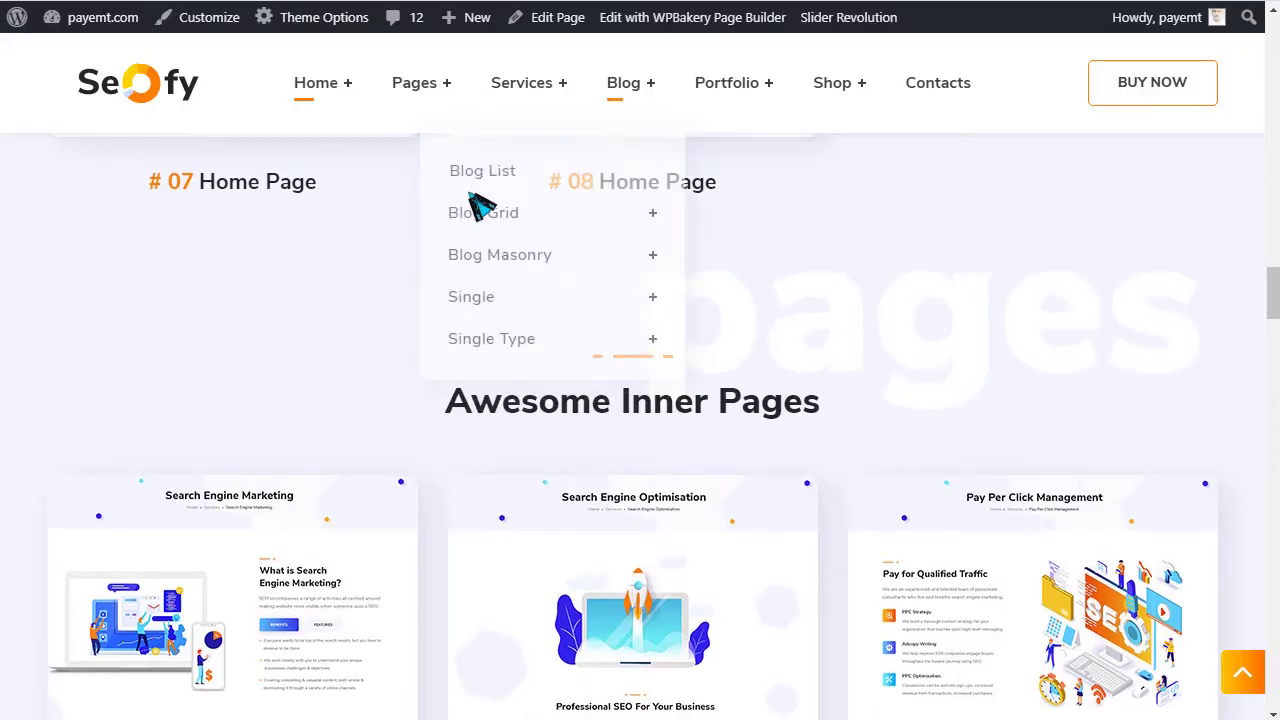
Step: Return to the live site and view the header at the beginning of the home page
{"action": "scroll", "coordinate": [320, 389], "scroll_direction": "up", "scroll_amount": 5}
{"action": "scroll", "coordinate": [1092, 400], "scroll_direction": "up", "scroll_amount": 1}
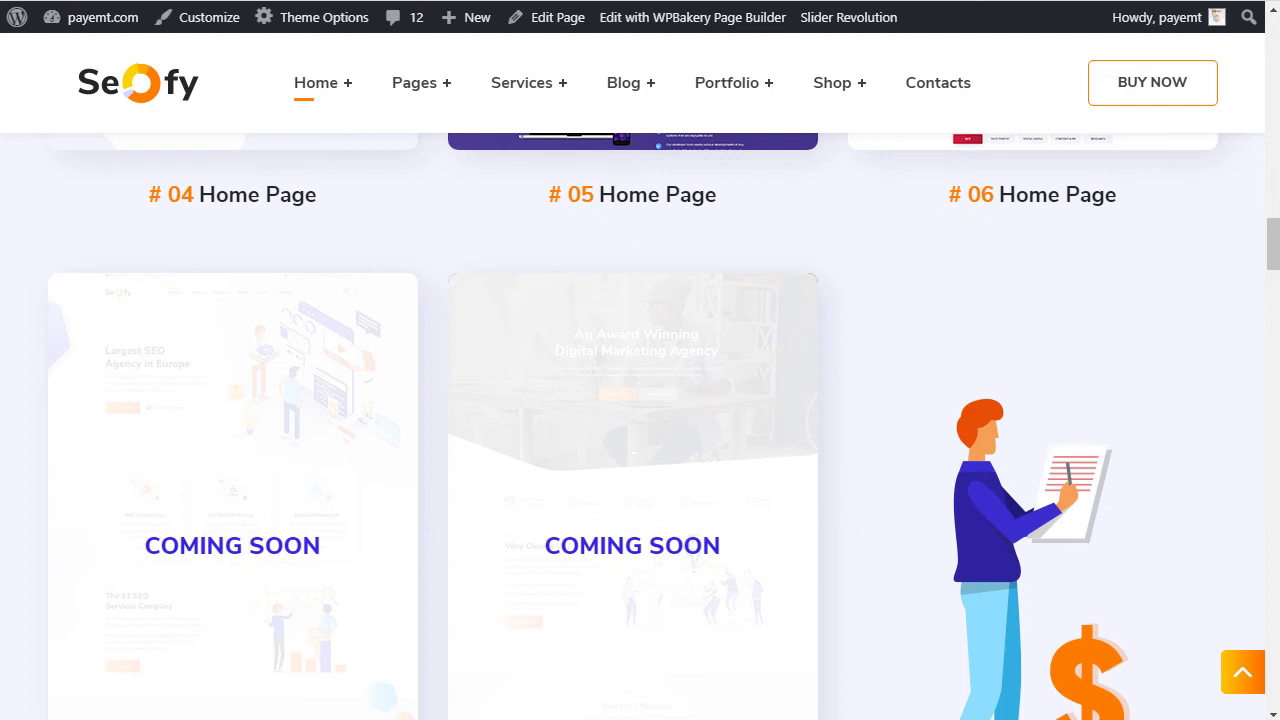
{"action": "scroll", "coordinate": [1270, 258], "scroll_direction": "up", "scroll_amount": 10}
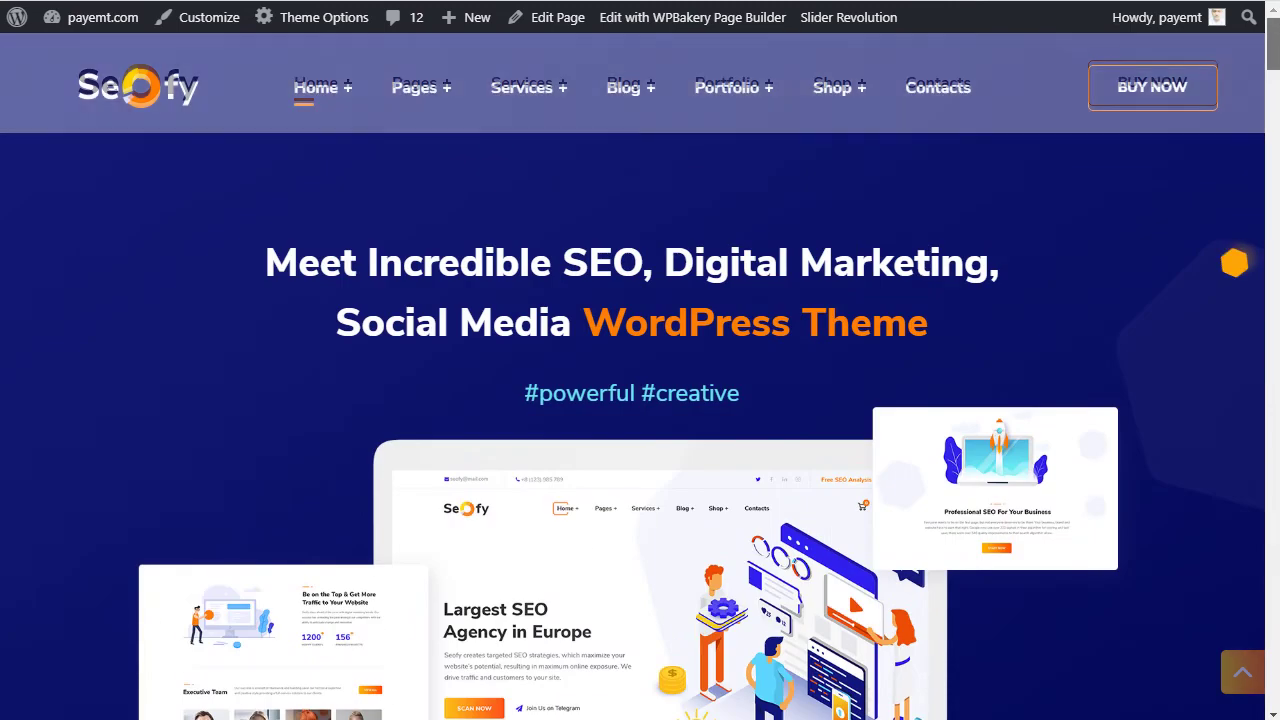
Step: Check the header on the live home page, then turn on the sticky and mobile logo height options in the Logo settings
{"action": "scroll", "coordinate": [1270, 258], "scroll_direction": "down", "scroll_amount": 2}
{"action": "scroll", "coordinate": [640, 376], "scroll_direction": "down", "scroll_amount": 5}
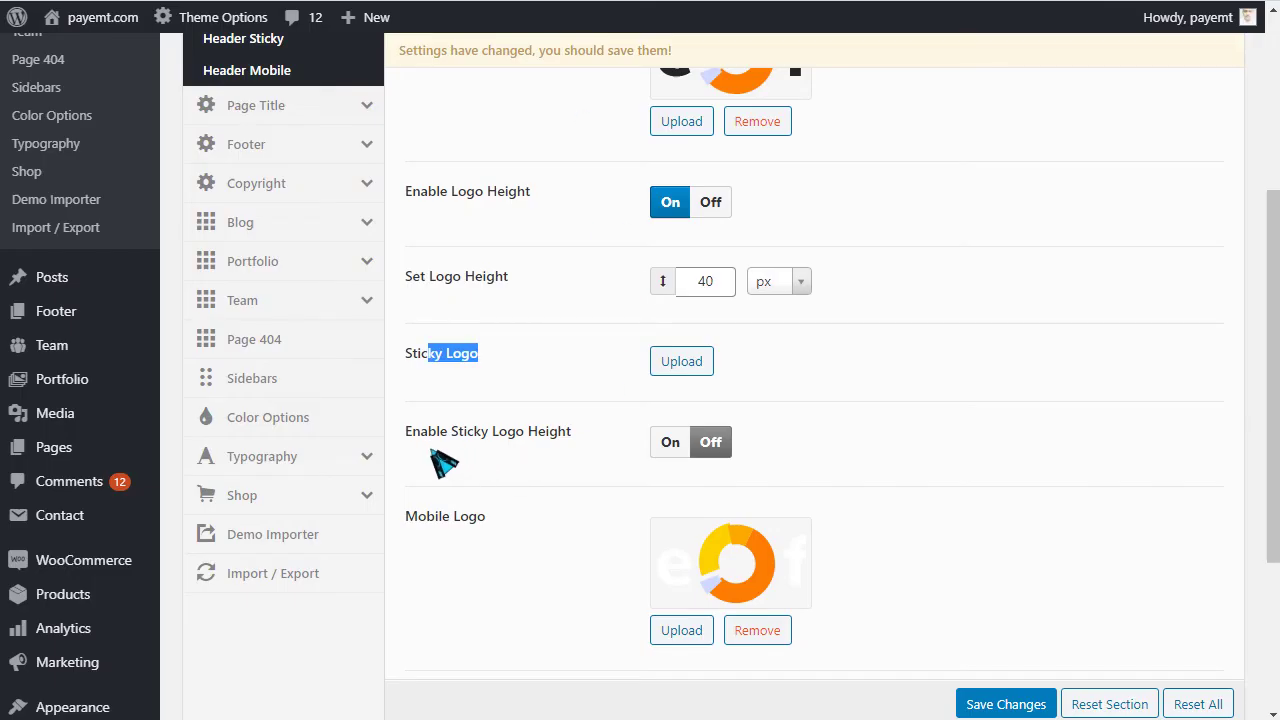
{"action": "left_click", "coordinate": [681, 450]}
{"action": "scroll", "coordinate": [634, 480], "scroll_direction": "down", "scroll_amount": 2}
{"action": "scroll", "coordinate": [942, 553], "scroll_direction": "down", "scroll_amount": 1}
{"action": "scroll", "coordinate": [942, 553], "scroll_direction": "down", "scroll_amount": 1}
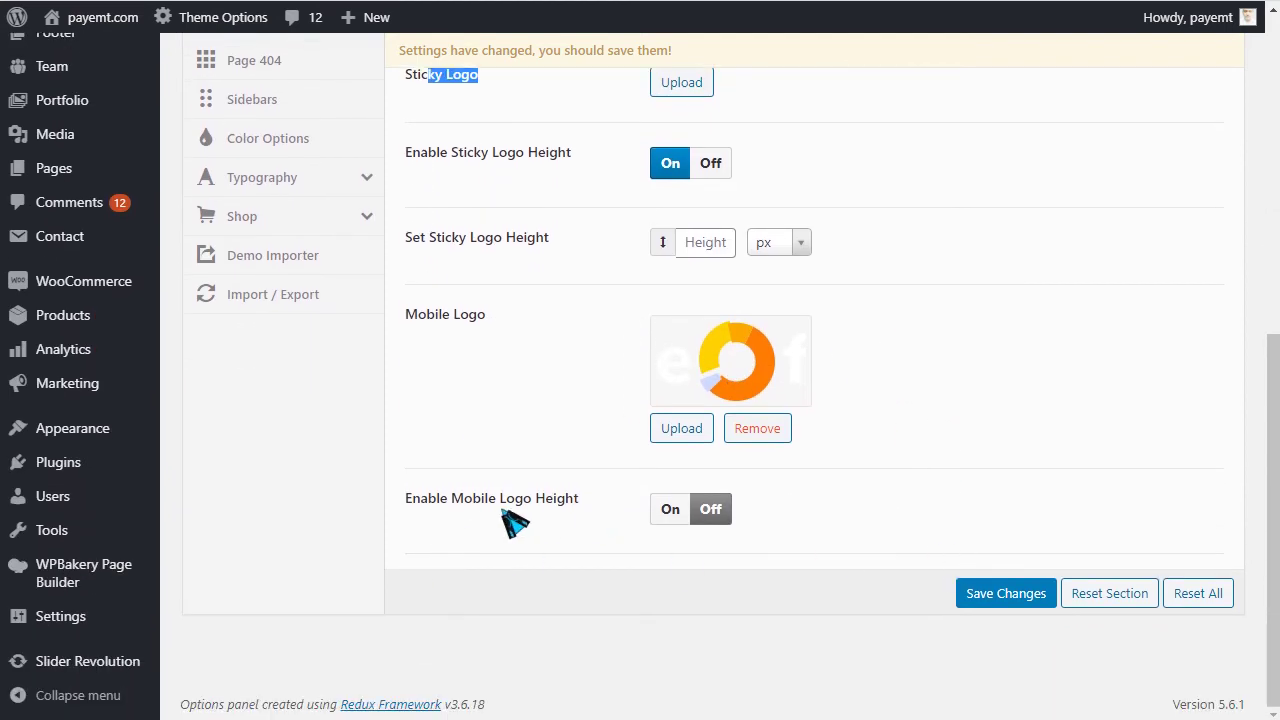
{"action": "left_click", "coordinate": [672, 510]}
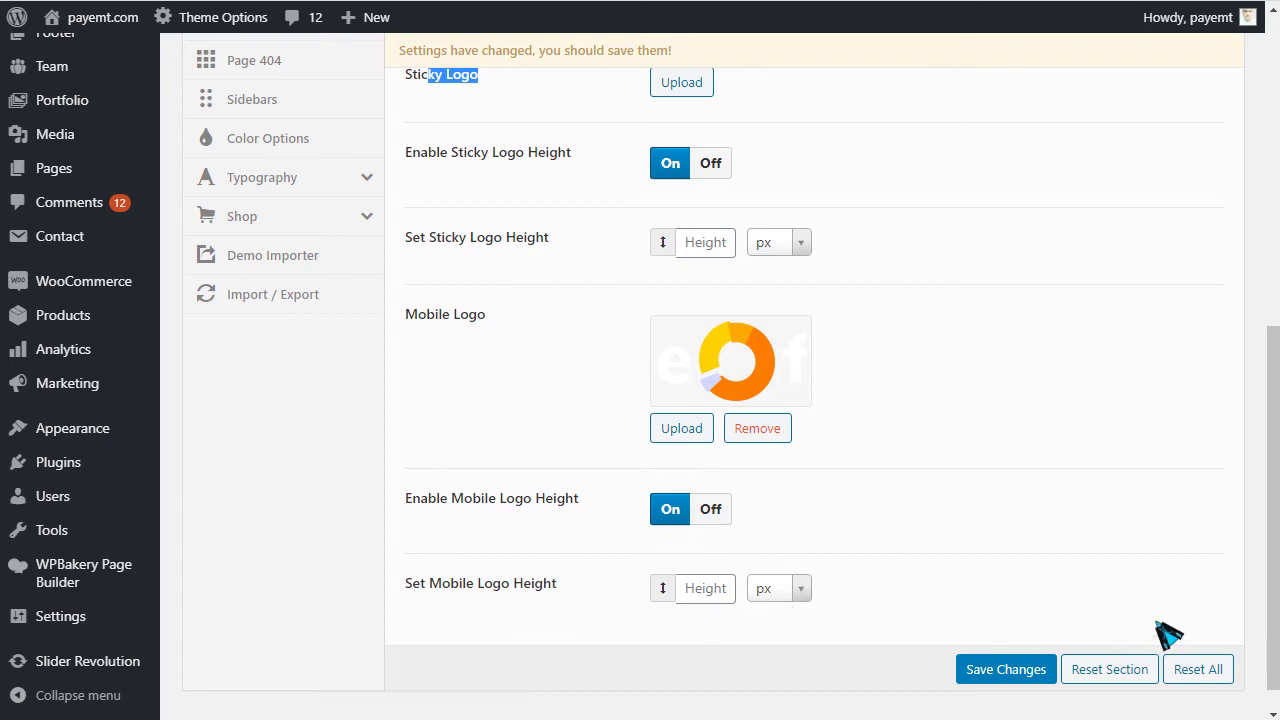
Step: Open the Header Builder settings and review the default preset, custom preset options and saved header templates
{"action": "left_click_drag", "start_coordinate": [1268, 583], "coordinate": [1268, 272]}
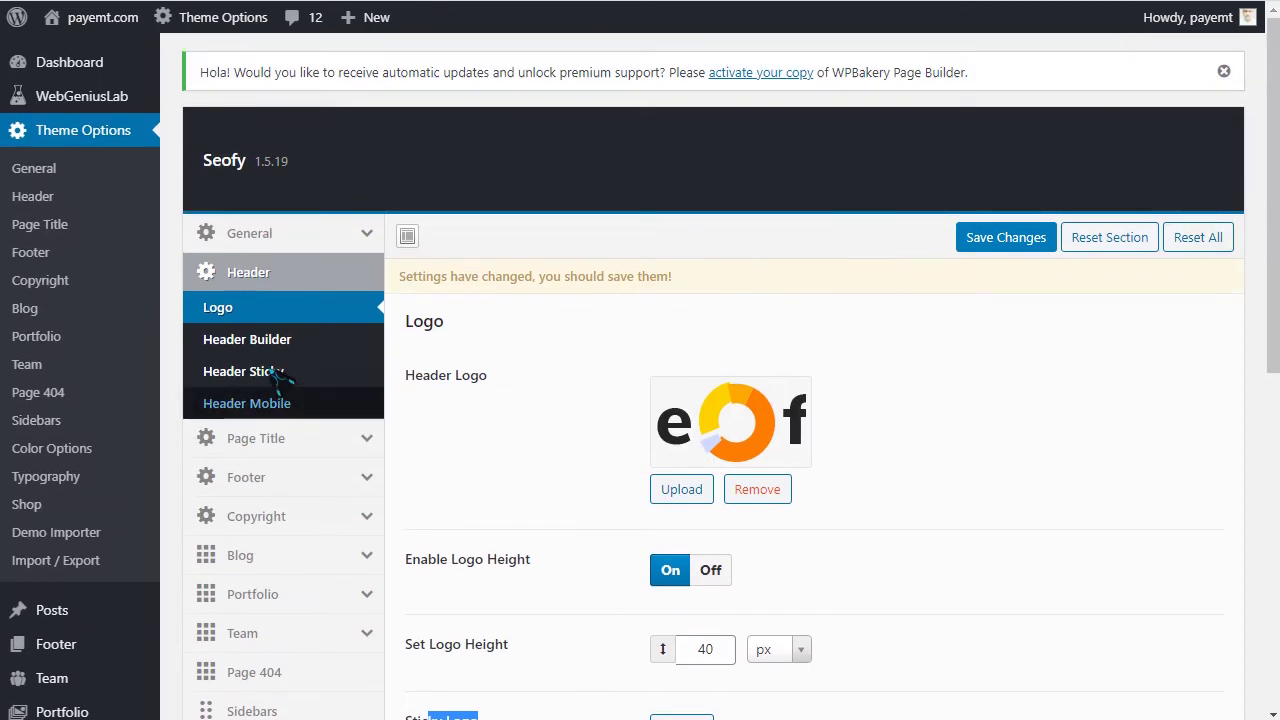
{"action": "left_click", "coordinate": [262, 362]}
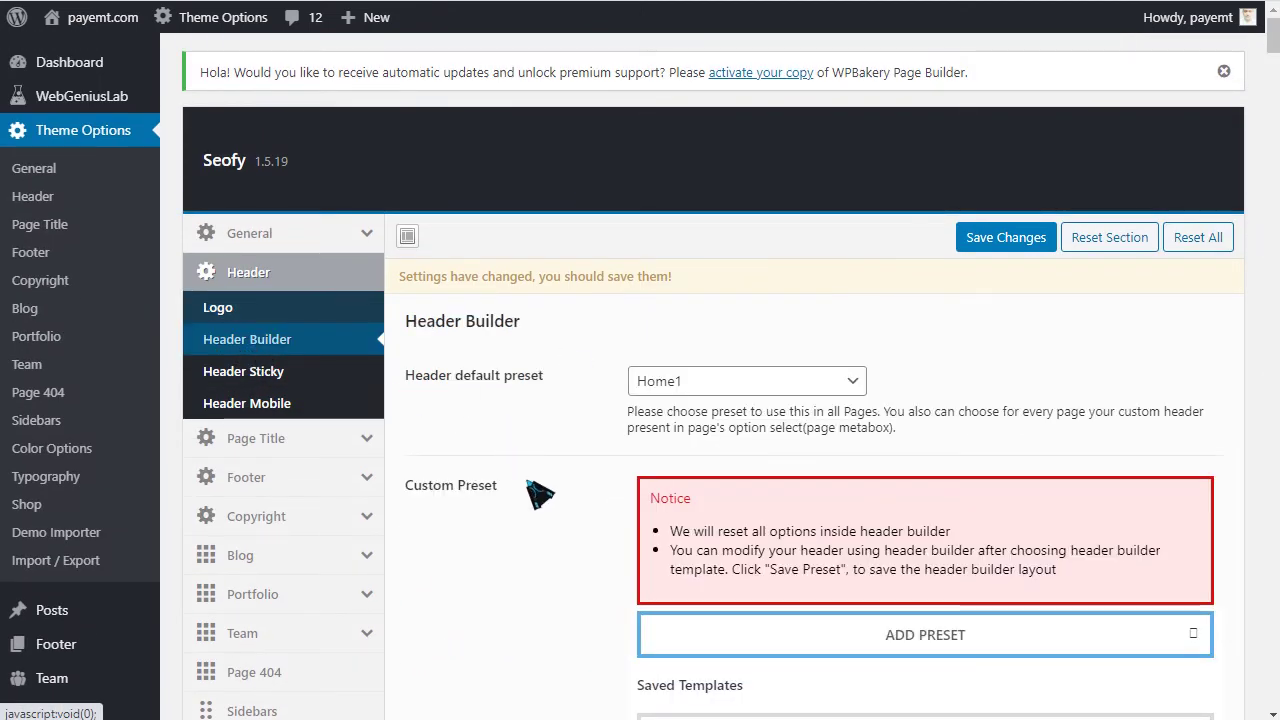
{"action": "scroll", "coordinate": [543, 494], "scroll_direction": "down", "scroll_amount": 2}
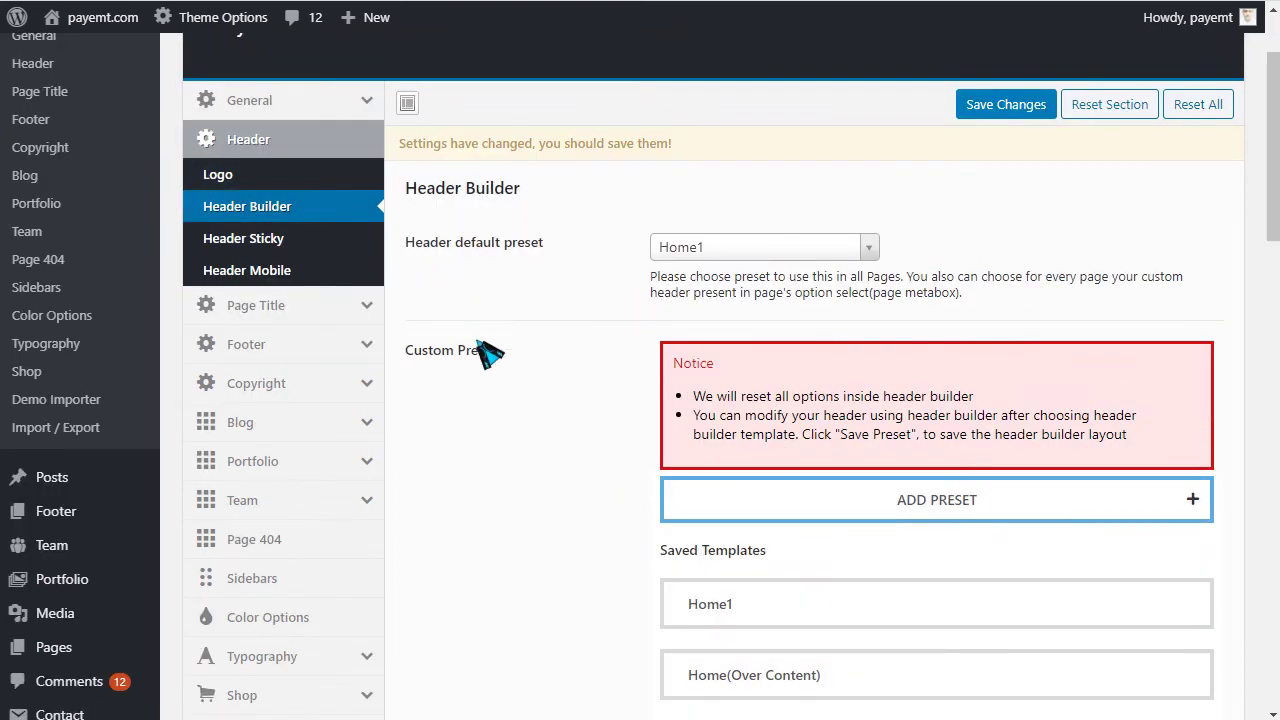
{"action": "scroll", "coordinate": [100, 660], "scroll_direction": "down", "scroll_amount": 3}
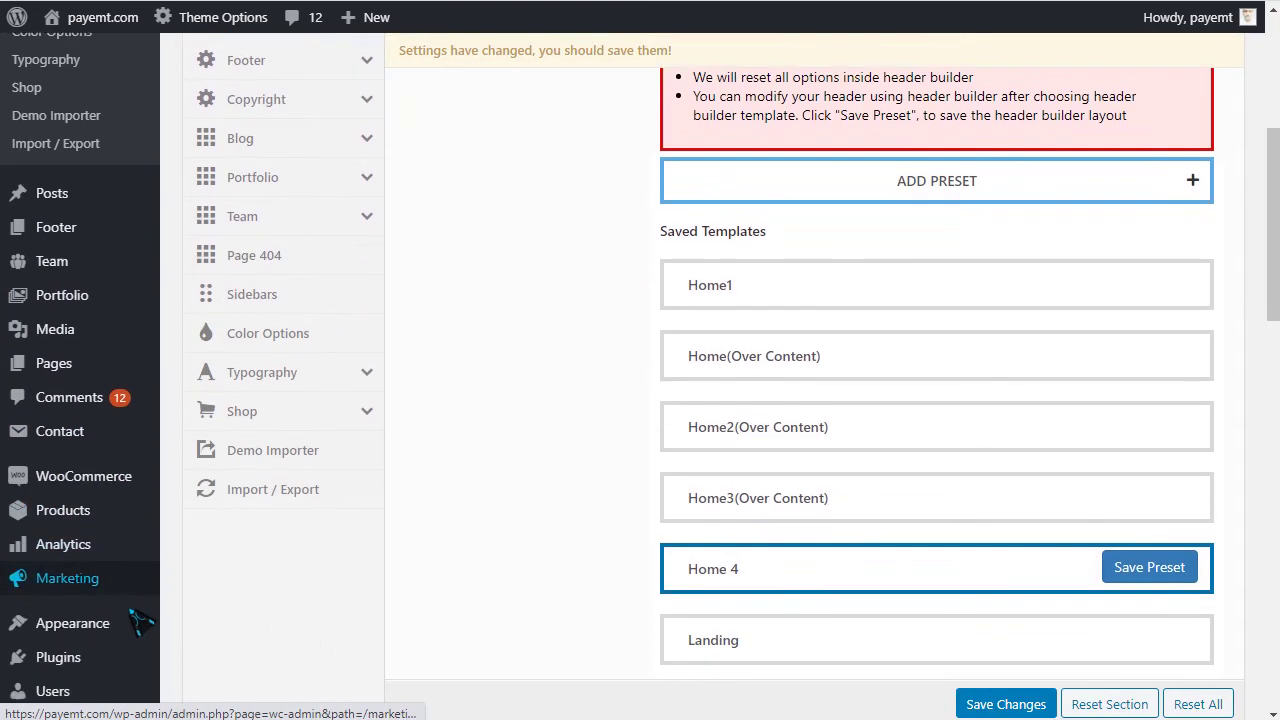
{"action": "scroll", "coordinate": [140, 622], "scroll_direction": "down", "scroll_amount": 1}
{"action": "mouse_move", "coordinate": [92, 490]}
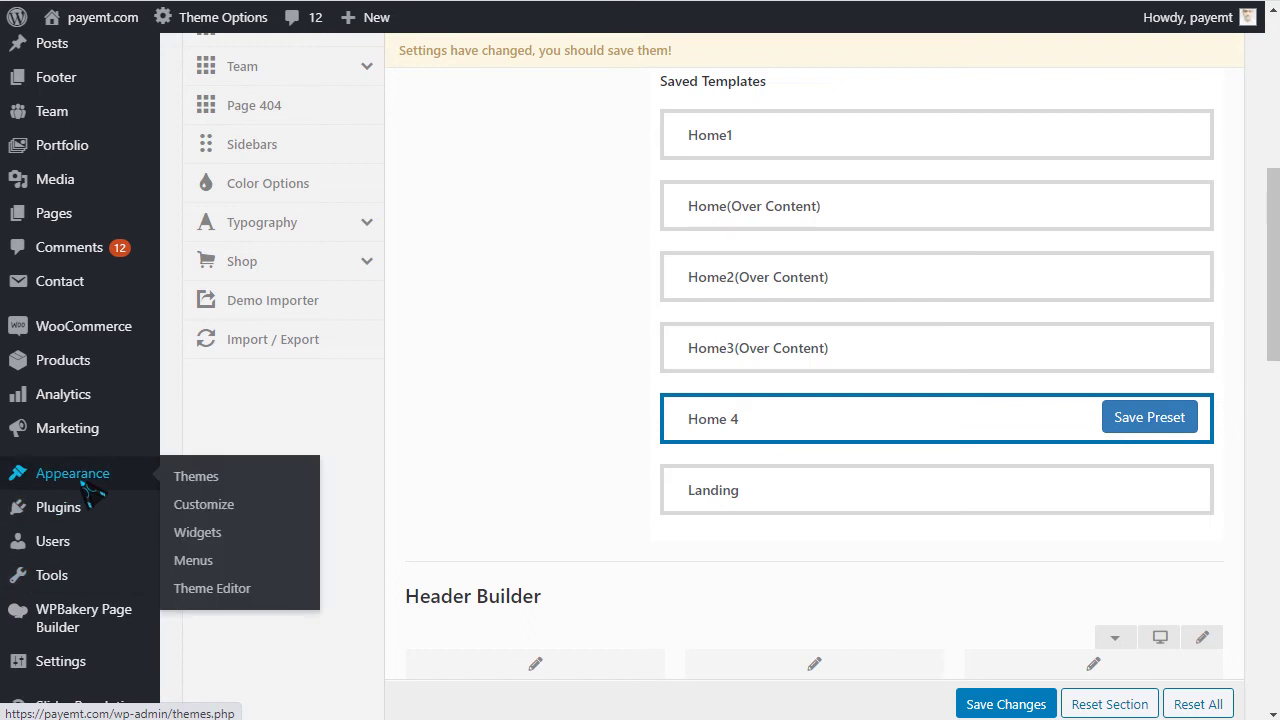
{"action": "scroll", "coordinate": [92, 487], "scroll_direction": "up", "scroll_amount": 5}
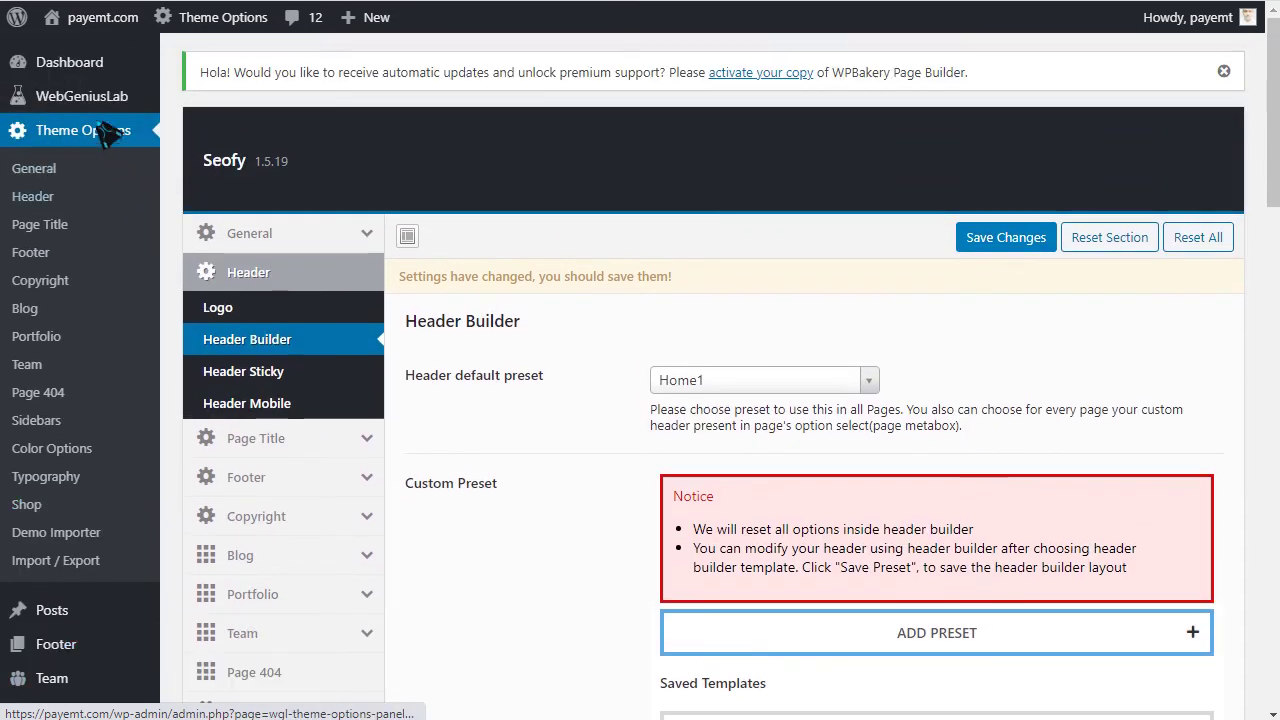
{"action": "mouse_move", "coordinate": [92, 102]}
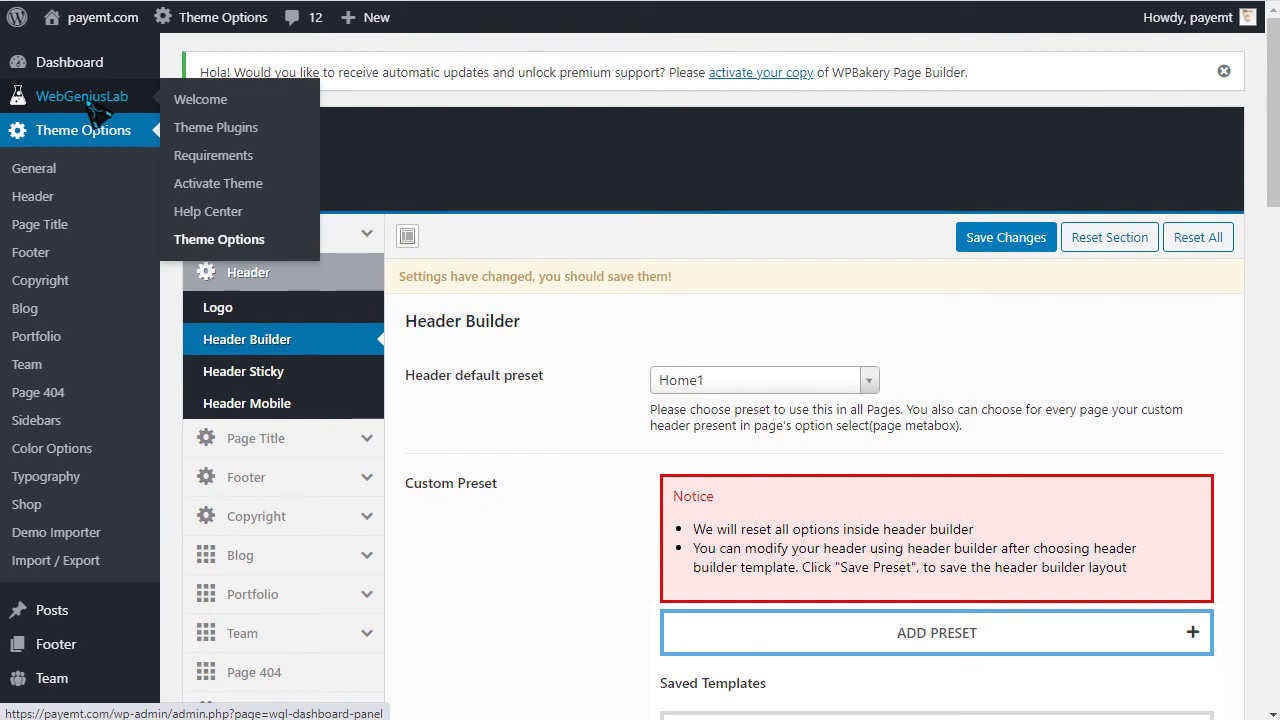
{"action": "scroll", "coordinate": [606, 563], "scroll_direction": "down", "scroll_amount": 4}
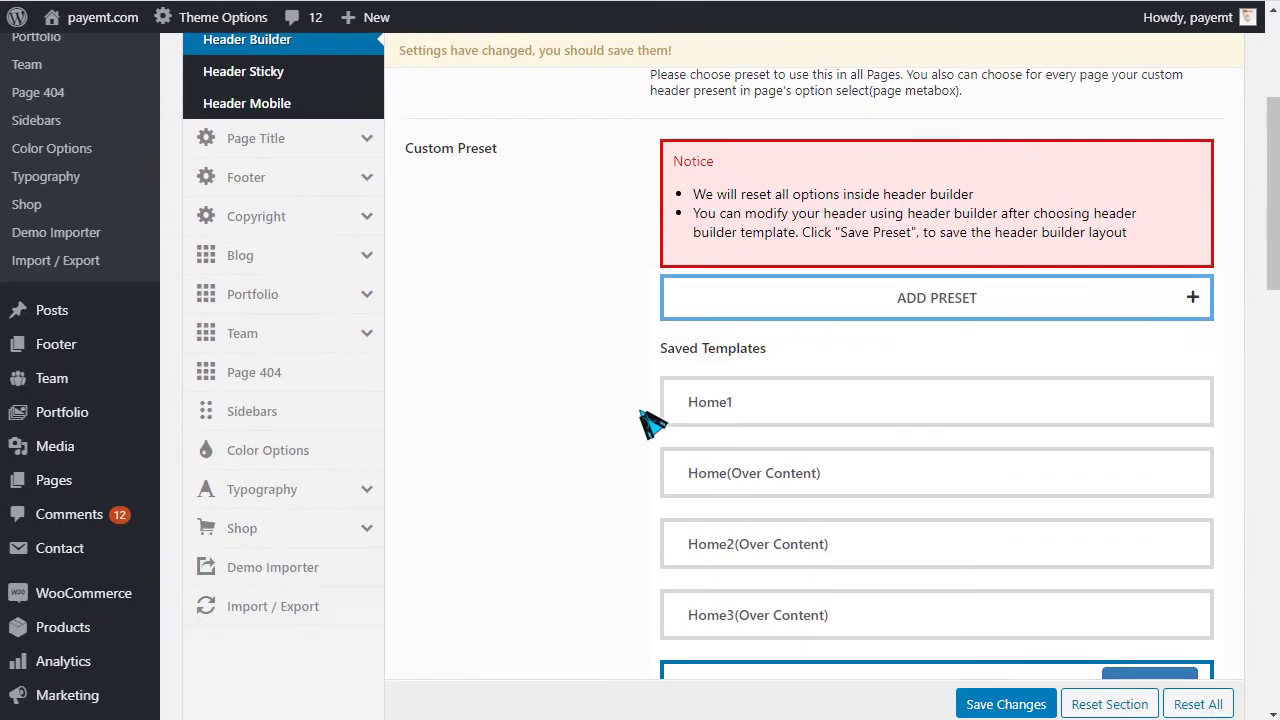
{"action": "scroll", "coordinate": [768, 533], "scroll_direction": "down", "scroll_amount": 2}
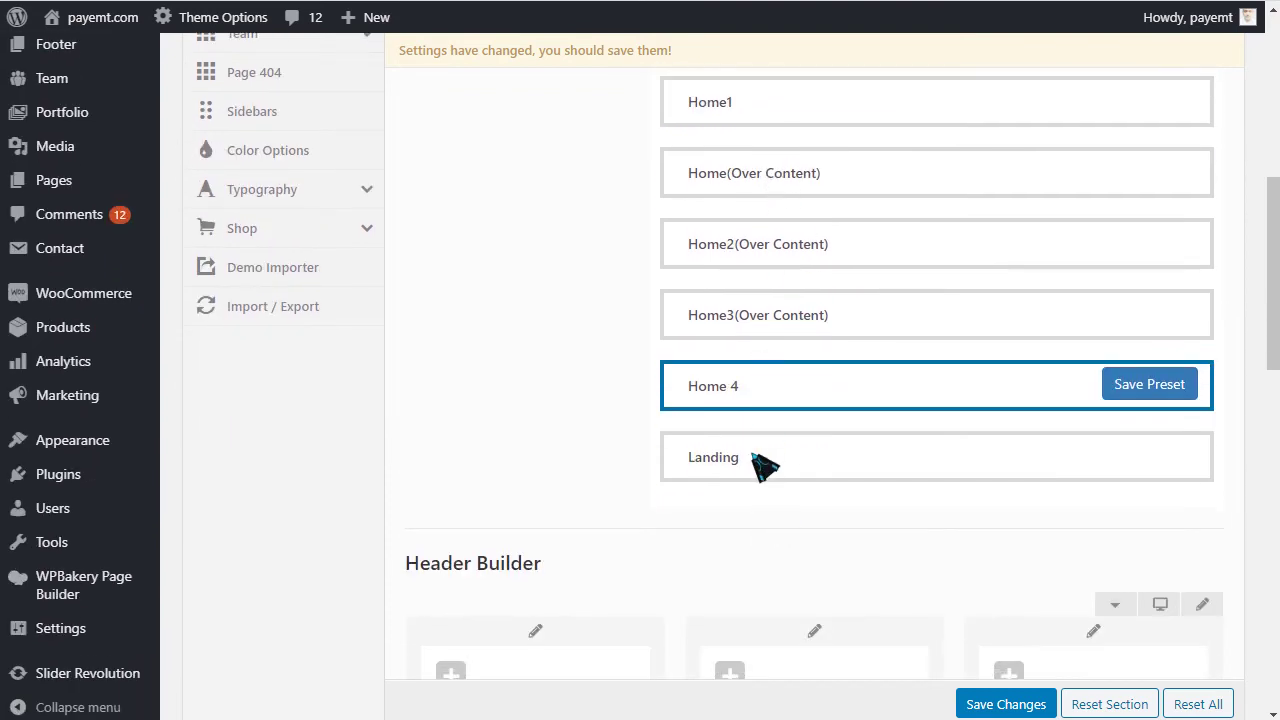
{"action": "scroll", "coordinate": [766, 478], "scroll_direction": "up", "scroll_amount": 2}
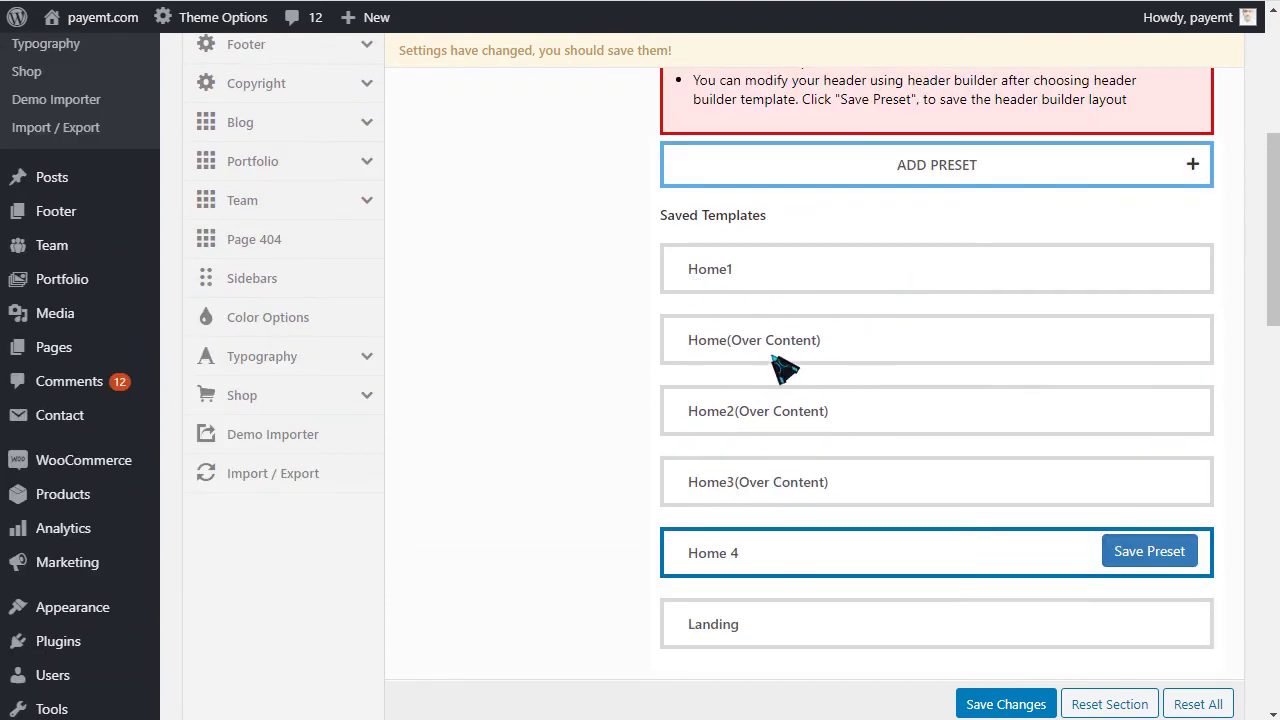
Step: Look through the presets available as the header default without choosing a different one
{"action": "scroll", "coordinate": [785, 370], "scroll_direction": "up", "scroll_amount": 4}
{"action": "left_click", "coordinate": [730, 280]}
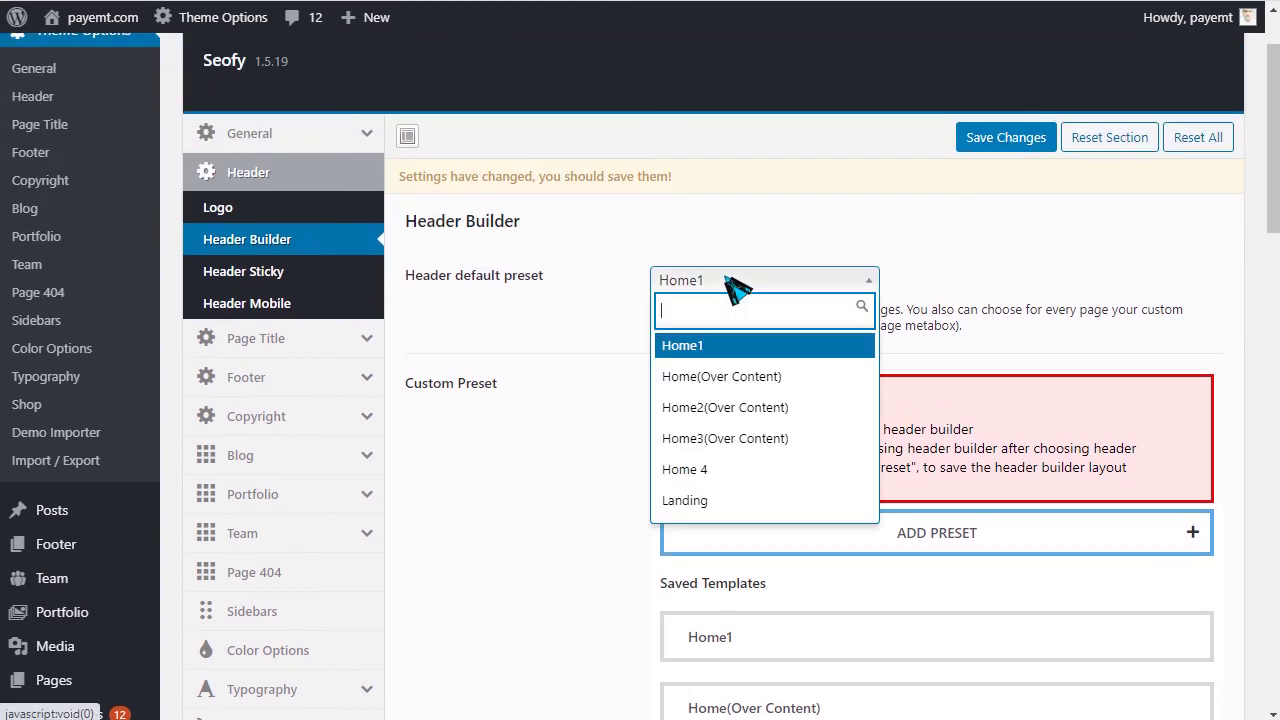
{"action": "left_click", "coordinate": [536, 452]}
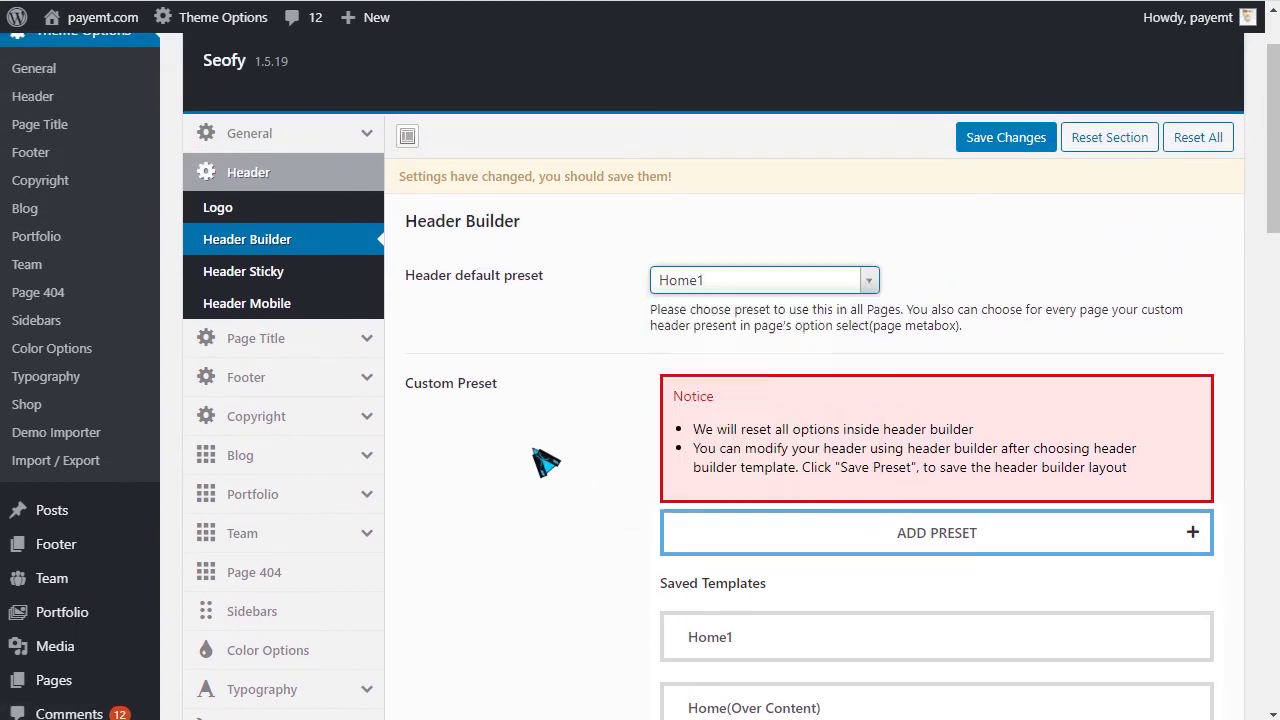
Step: Open the Header Sticky settings and turn off the sticky header
{"action": "left_click", "coordinate": [272, 276]}
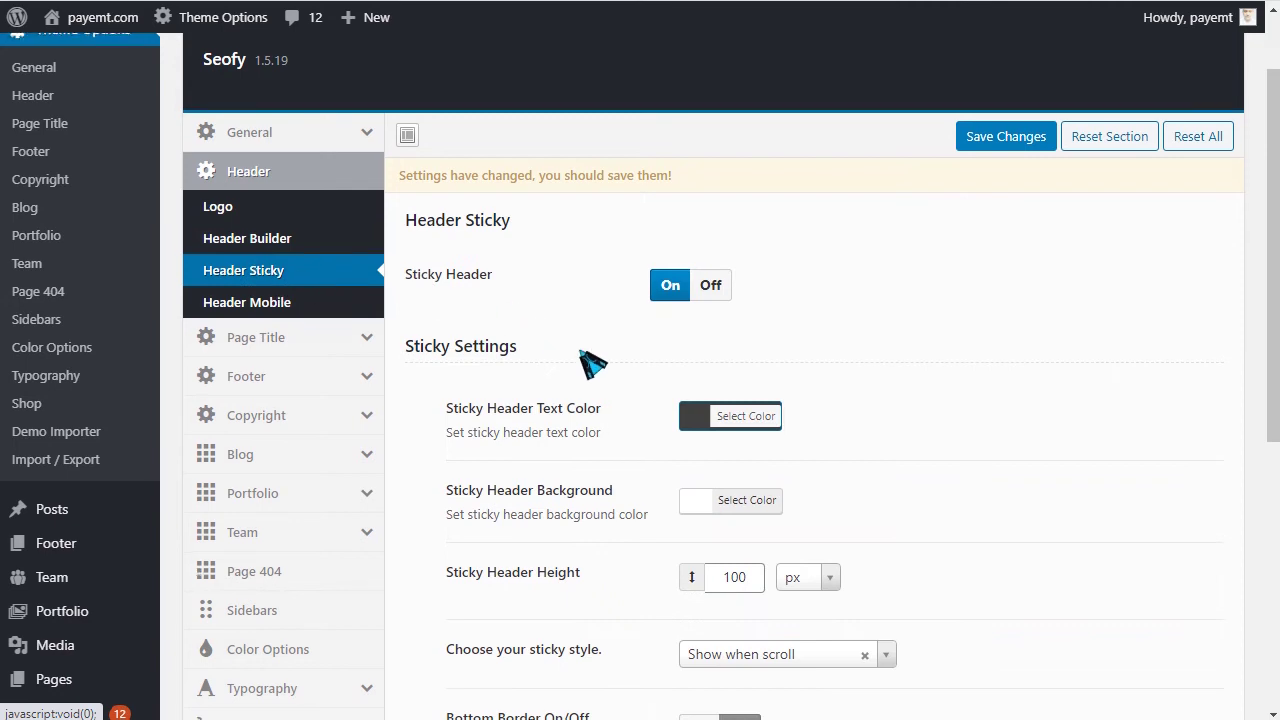
{"action": "scroll", "coordinate": [574, 353], "scroll_direction": "down", "scroll_amount": 1}
{"action": "left_click", "coordinate": [712, 220]}
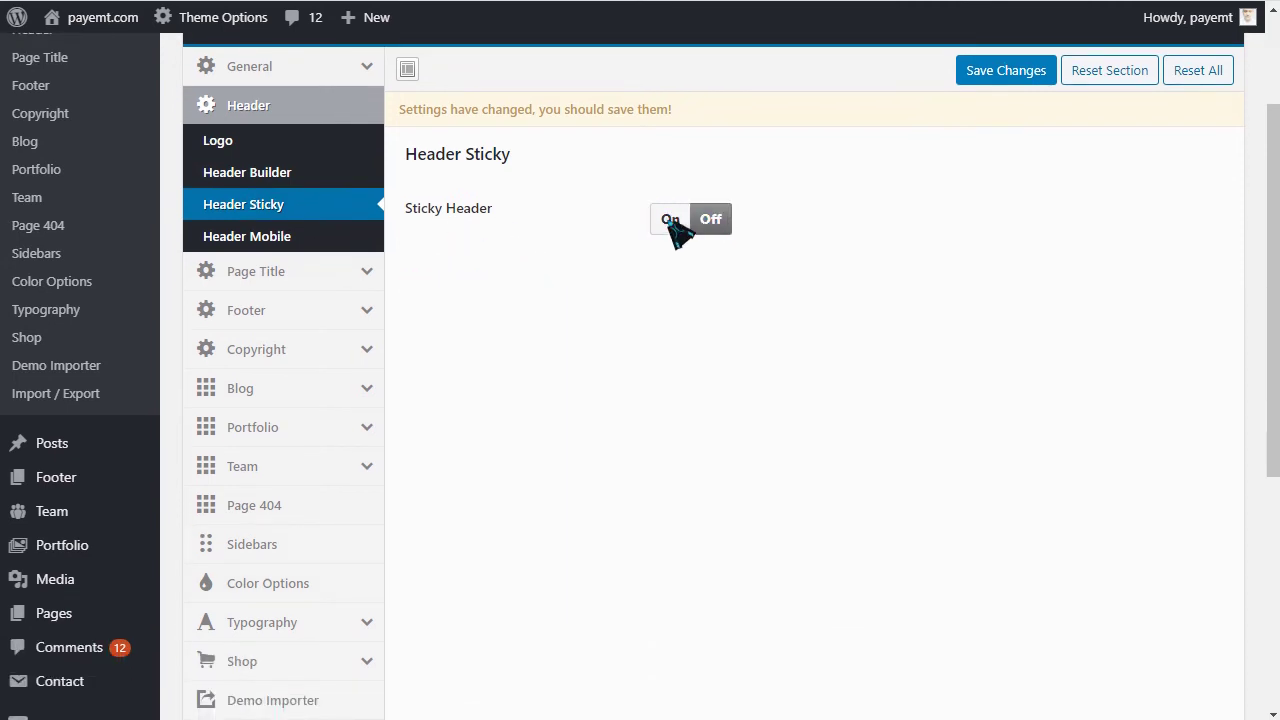
Step: Examine the Page Title section's general settings and its typography options for title and breadcrumb fonts
{"action": "left_click", "coordinate": [308, 276]}
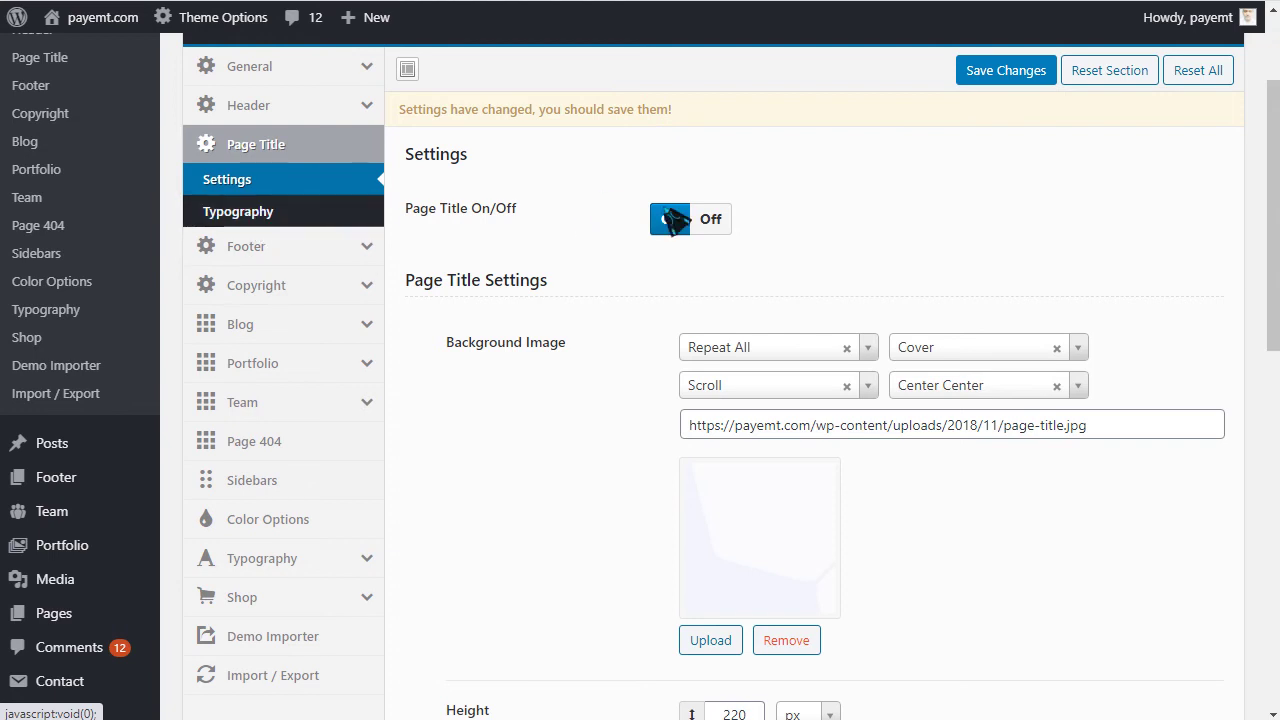
{"action": "left_click", "coordinate": [284, 216]}
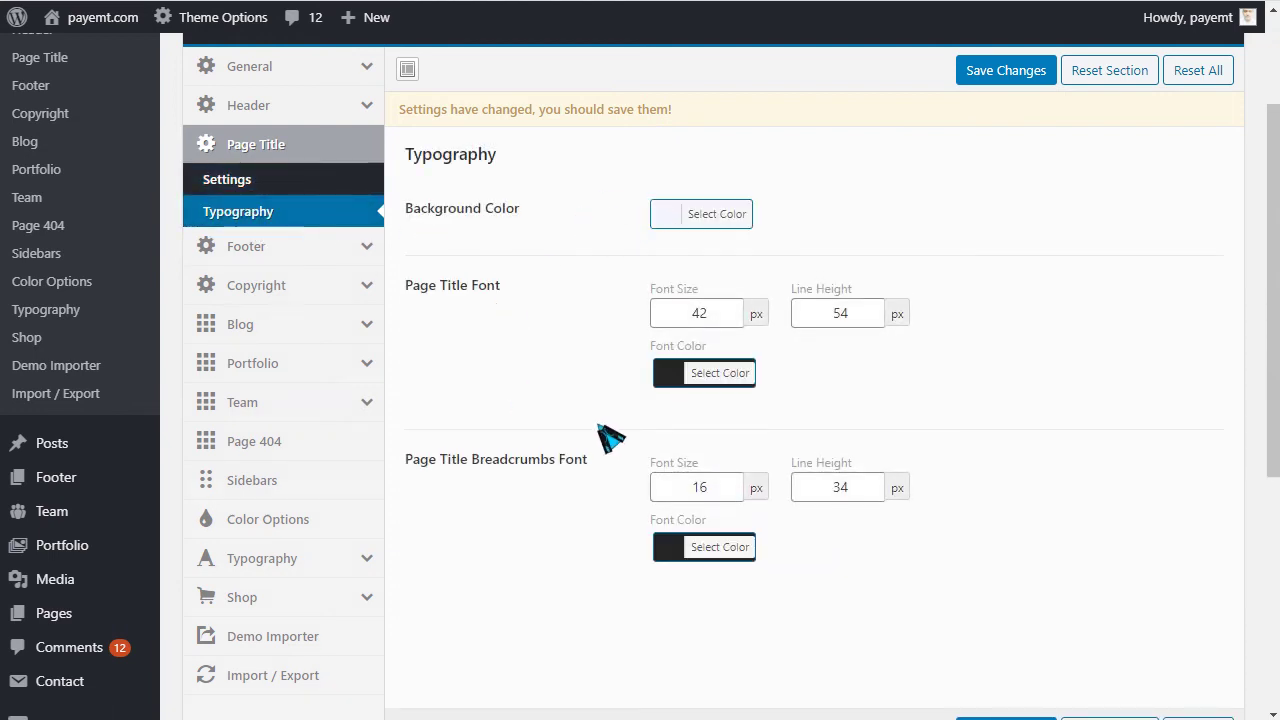
{"action": "scroll", "coordinate": [620, 443], "scroll_direction": "down", "scroll_amount": 2}
{"action": "scroll", "coordinate": [609, 410], "scroll_direction": "up", "scroll_amount": 2}
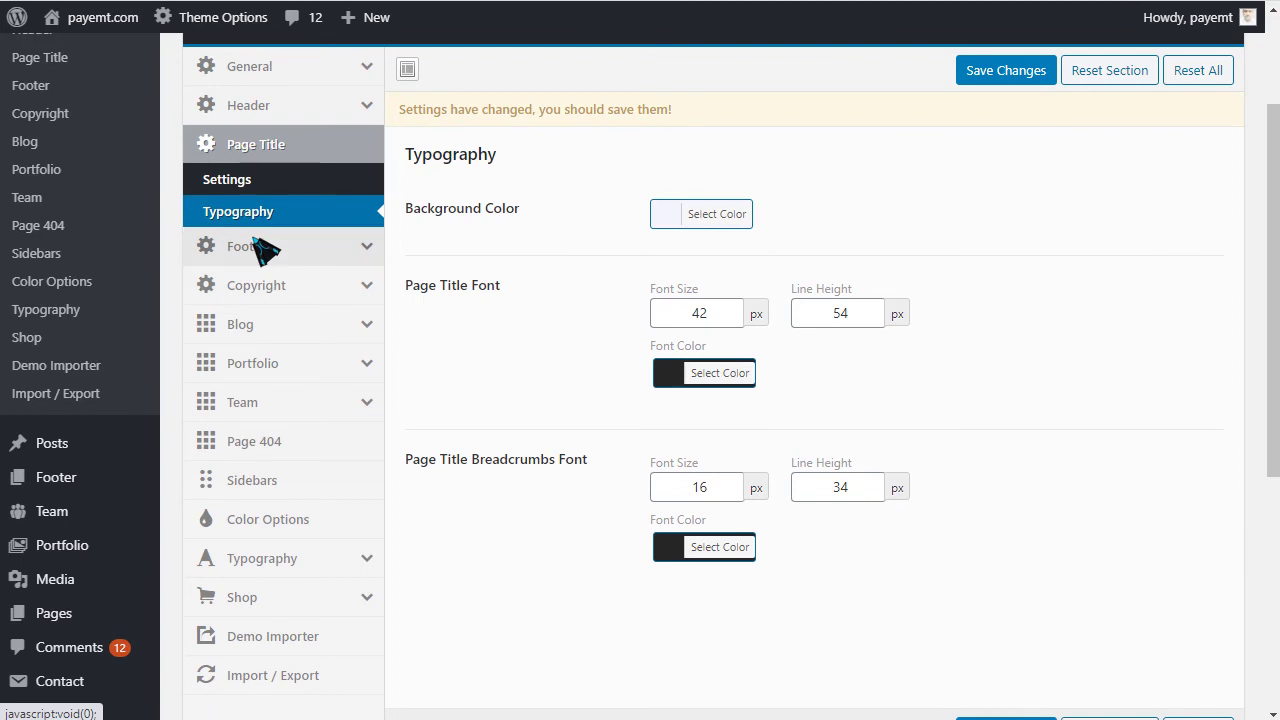
Step: Open the Footer settings and set the footer's content type to Get Widgets
{"action": "left_click", "coordinate": [263, 255]}
{"action": "scroll", "coordinate": [705, 368], "scroll_direction": "down", "scroll_amount": 2}
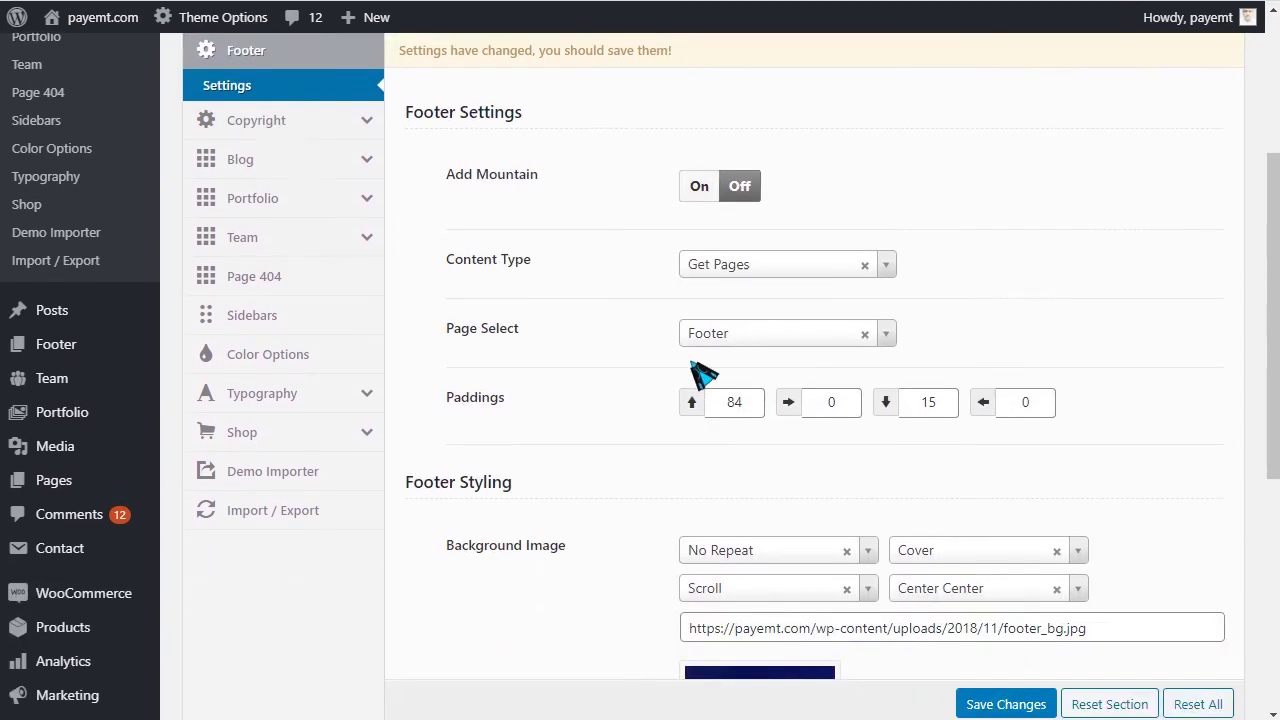
{"action": "left_click", "coordinate": [752, 272]}
{"action": "left_click", "coordinate": [757, 277]}
{"action": "left_click", "coordinate": [760, 272]}
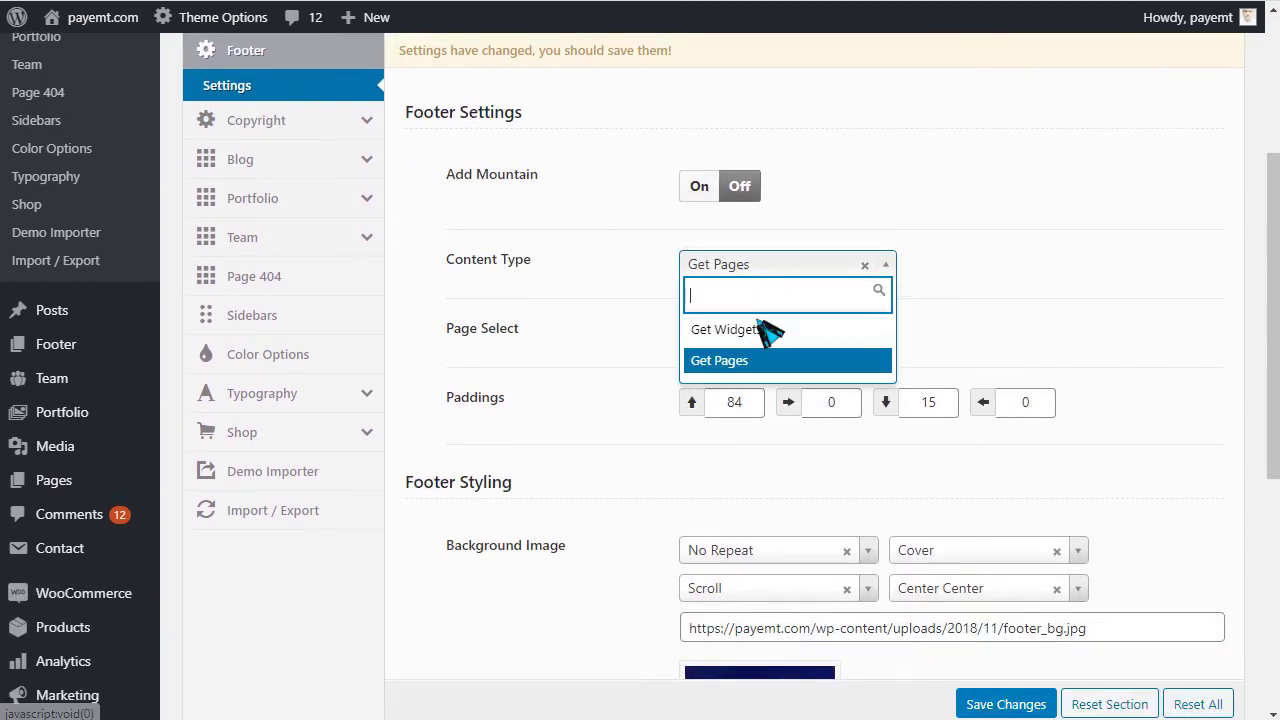
{"action": "left_click", "coordinate": [763, 331]}
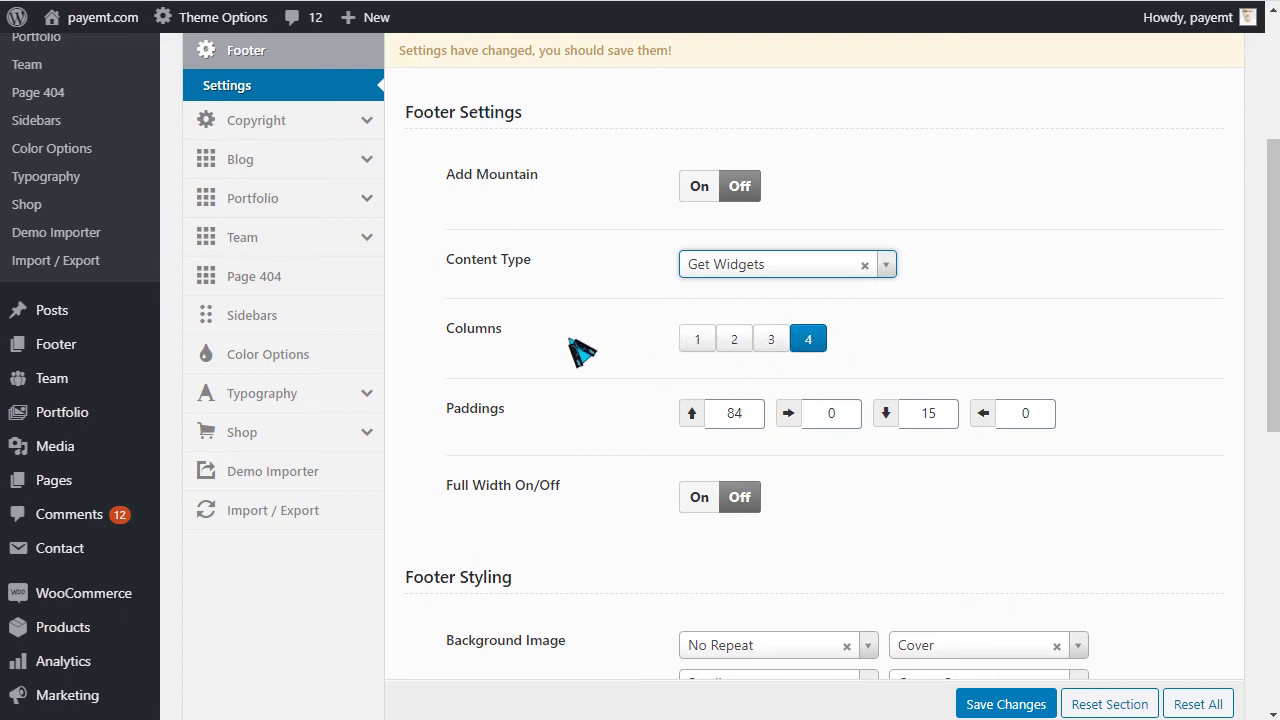
{"action": "left_click", "coordinate": [752, 277]}
{"action": "left_click", "coordinate": [762, 279]}
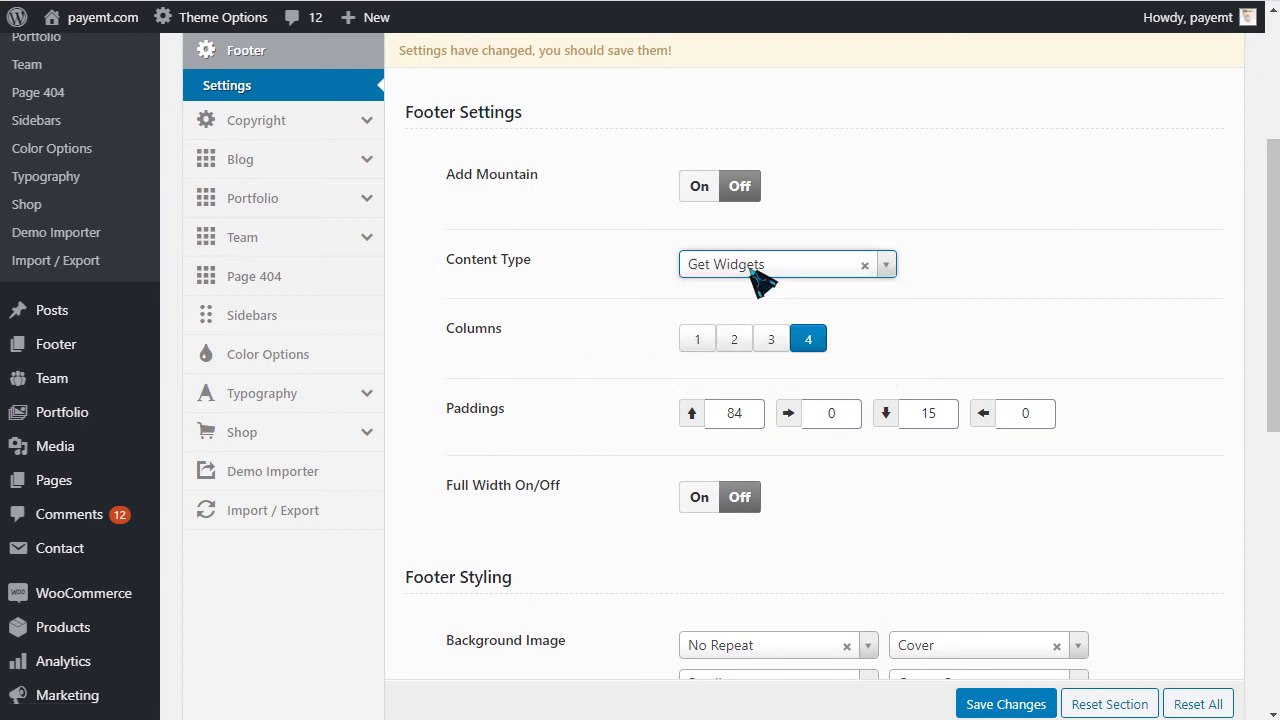
Step: Turn on the copyright area in the Copyright settings and select the word WebGeniusLab in its text editor
{"action": "left_click", "coordinate": [262, 124]}
{"action": "scroll", "coordinate": [614, 334], "scroll_direction": "up", "scroll_amount": 4}
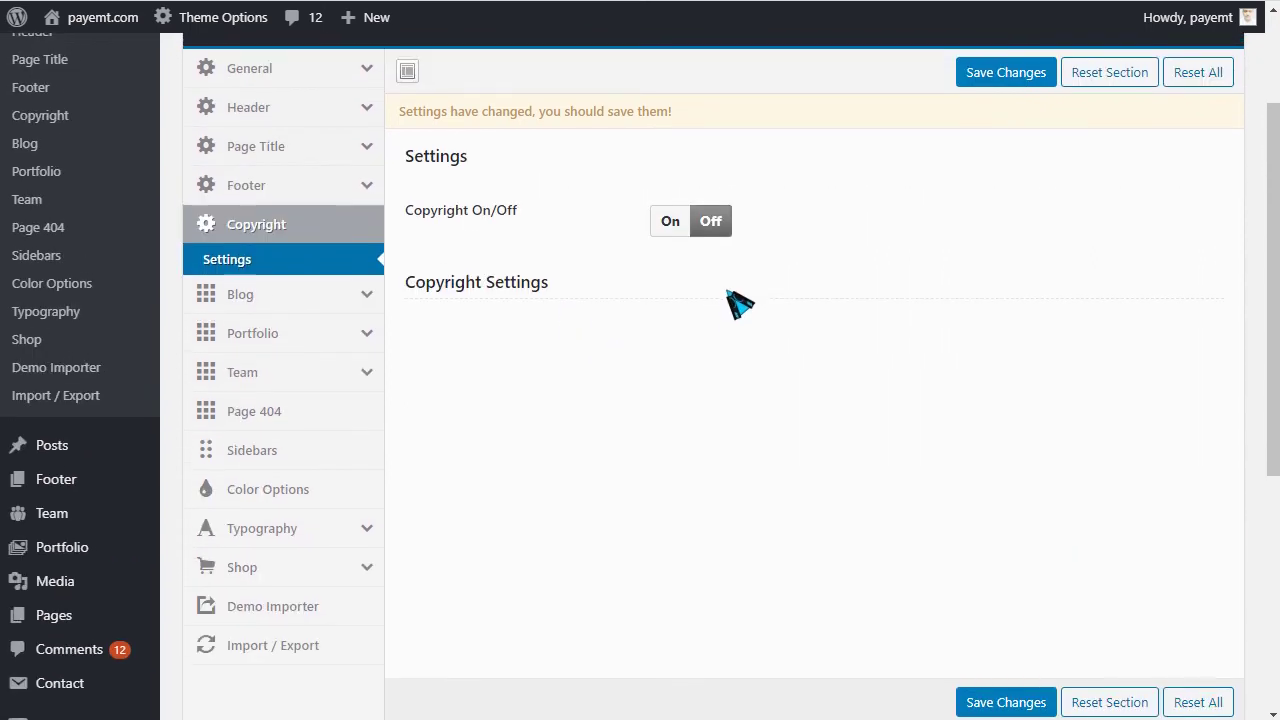
{"action": "left_click", "coordinate": [684, 288]}
{"action": "scroll", "coordinate": [797, 416], "scroll_direction": "down", "scroll_amount": 1}
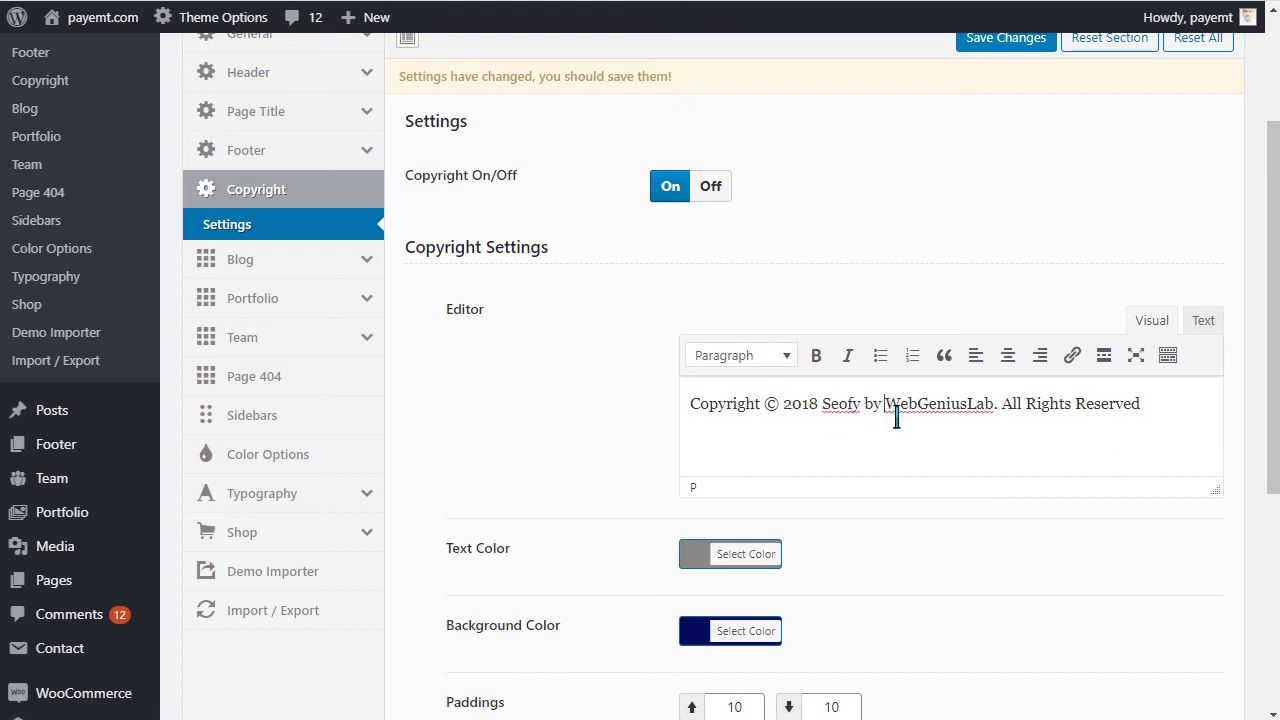
{"action": "left_click_drag", "start_coordinate": [896, 418], "coordinate": [998, 418]}
Step: Look through the Blog, Portfolio, Team, Page 404, Sidebars and Color Options sections of the theme options
{"action": "left_click", "coordinate": [355, 263]}
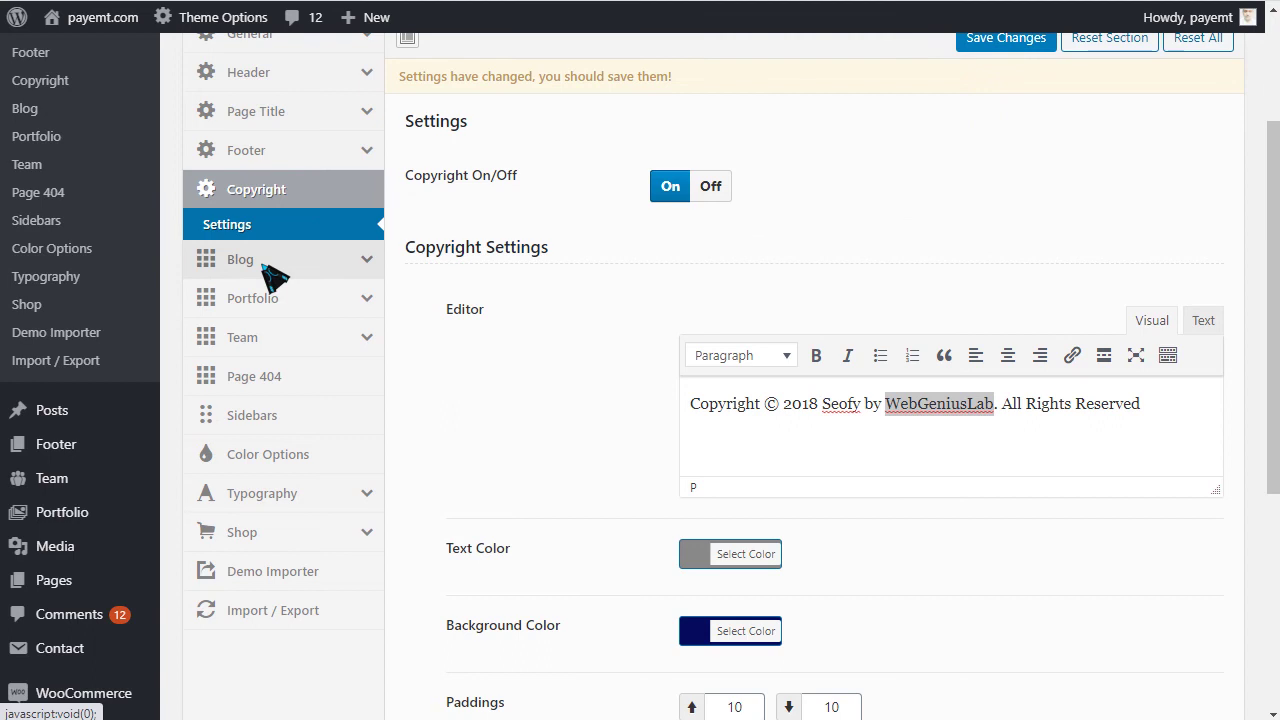
{"action": "left_click", "coordinate": [255, 333]}
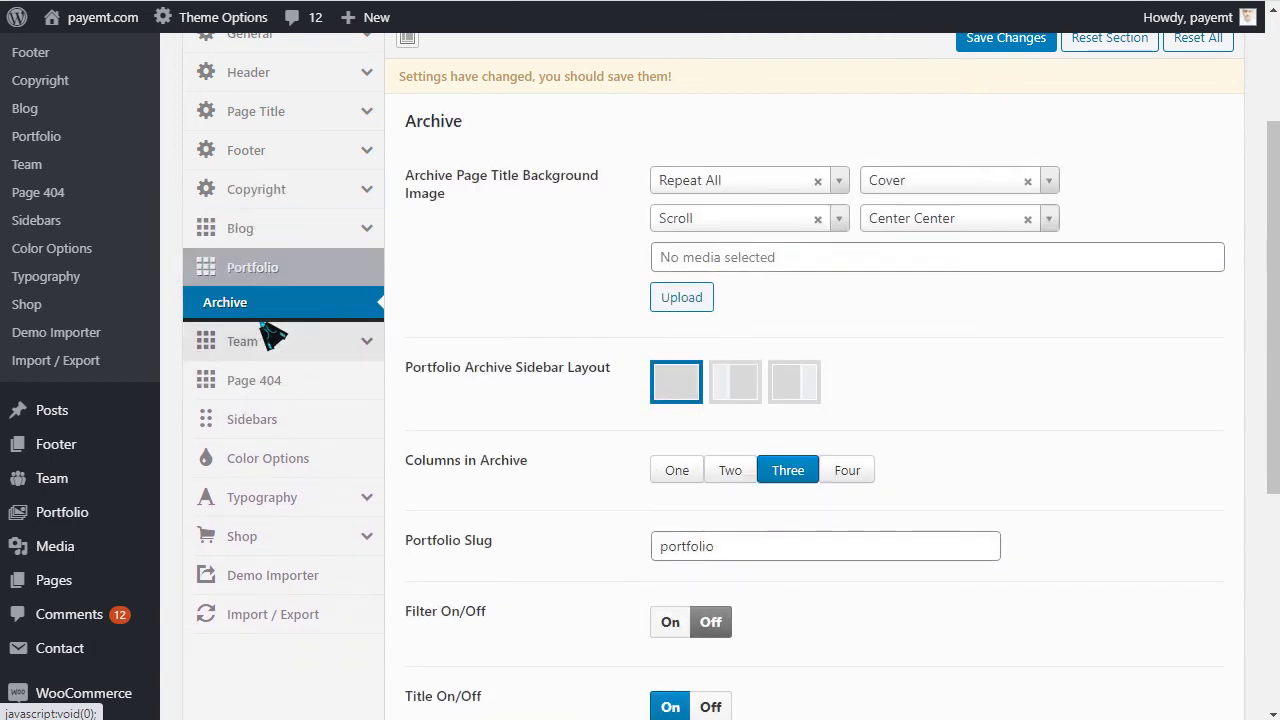
{"action": "left_click", "coordinate": [280, 370]}
{"action": "left_click", "coordinate": [280, 374]}
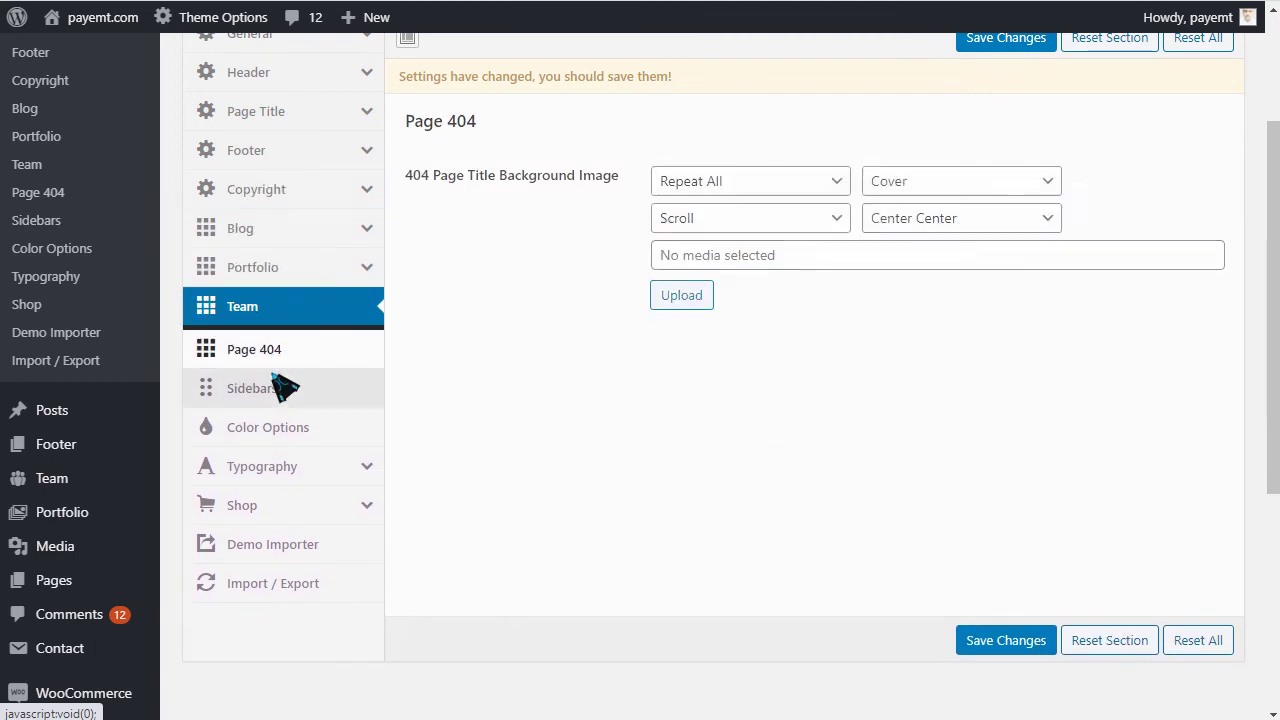
{"action": "left_click", "coordinate": [284, 386]}
{"action": "left_click", "coordinate": [295, 426]}
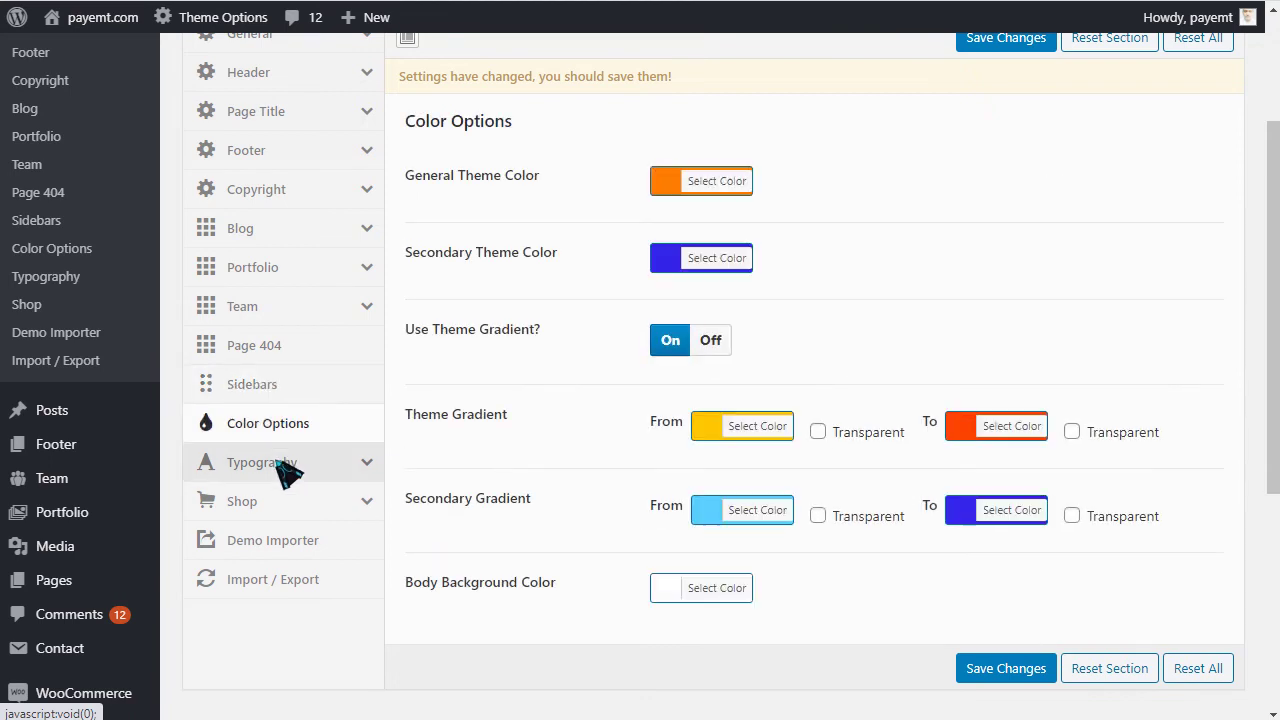
Step: Review the Typography settings for the main content, menu and headings fonts
{"action": "left_click", "coordinate": [280, 464]}
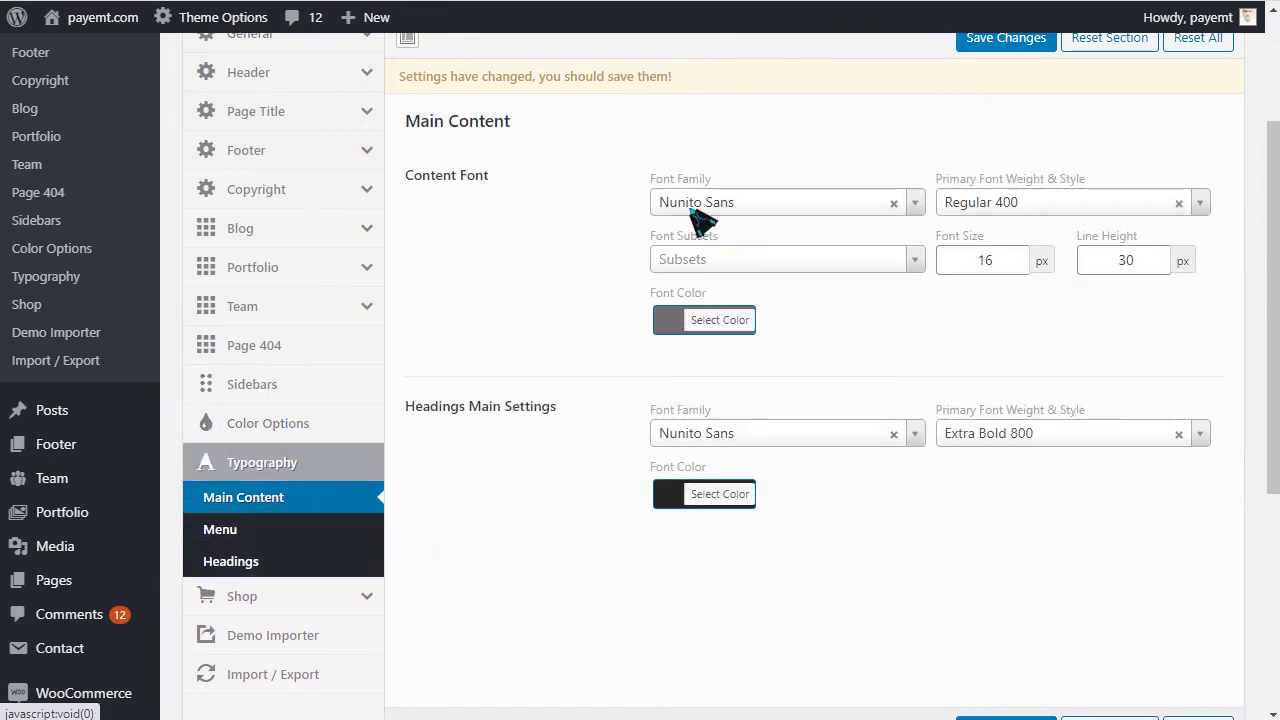
{"action": "left_click", "coordinate": [224, 528]}
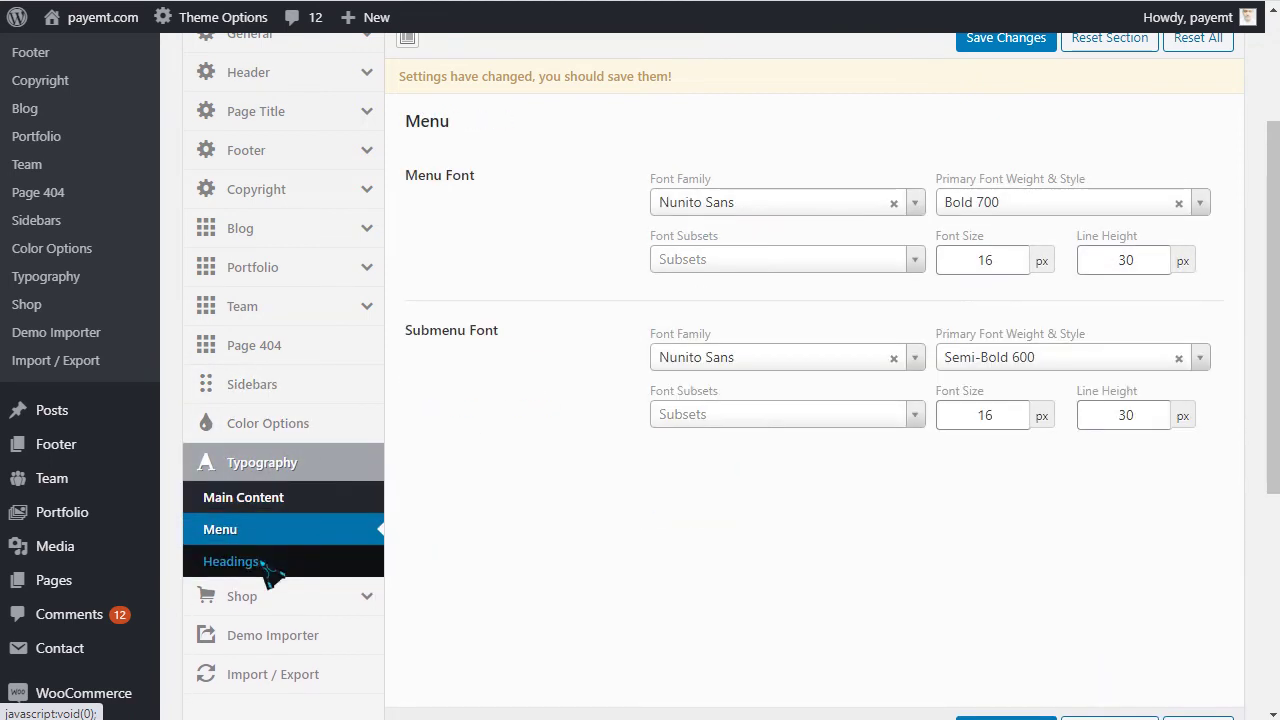
{"action": "left_click", "coordinate": [246, 565]}
Step: Look through the Shop section's Catalog, Single, Related and Cart settings
{"action": "left_click", "coordinate": [250, 600]}
{"action": "scroll", "coordinate": [557, 423], "scroll_direction": "down", "scroll_amount": 5}
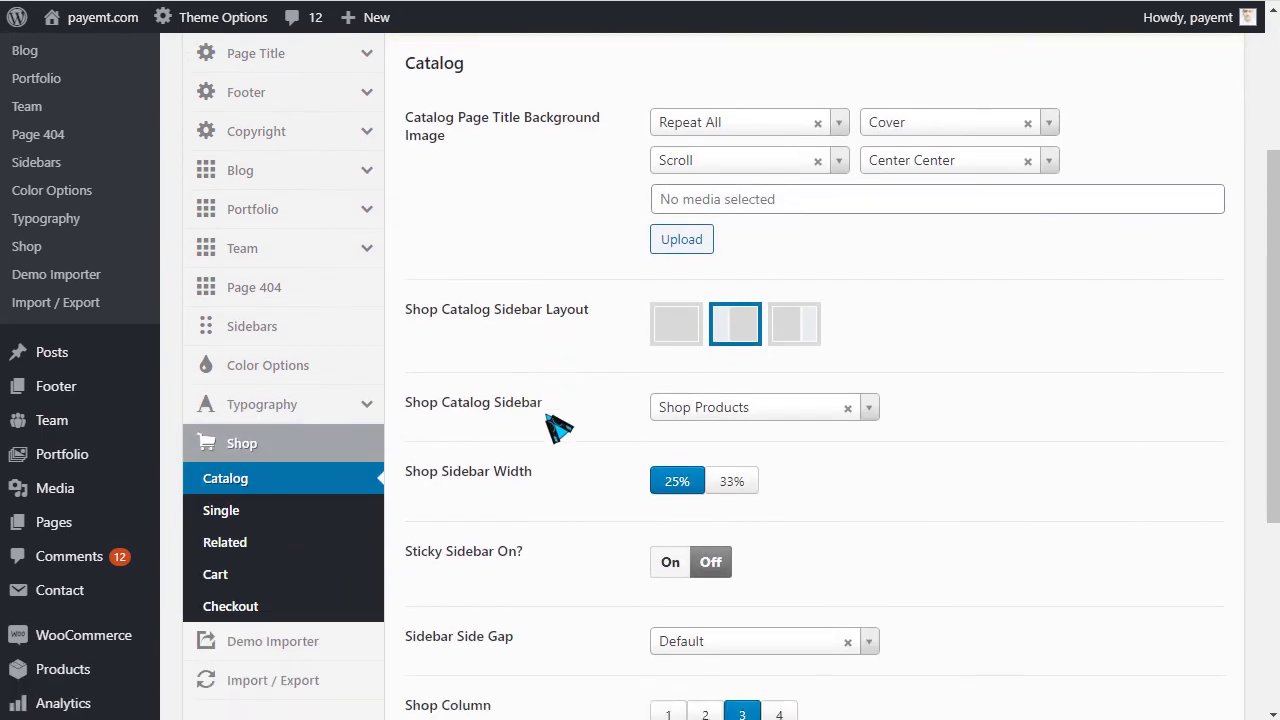
{"action": "left_click", "coordinate": [252, 438]}
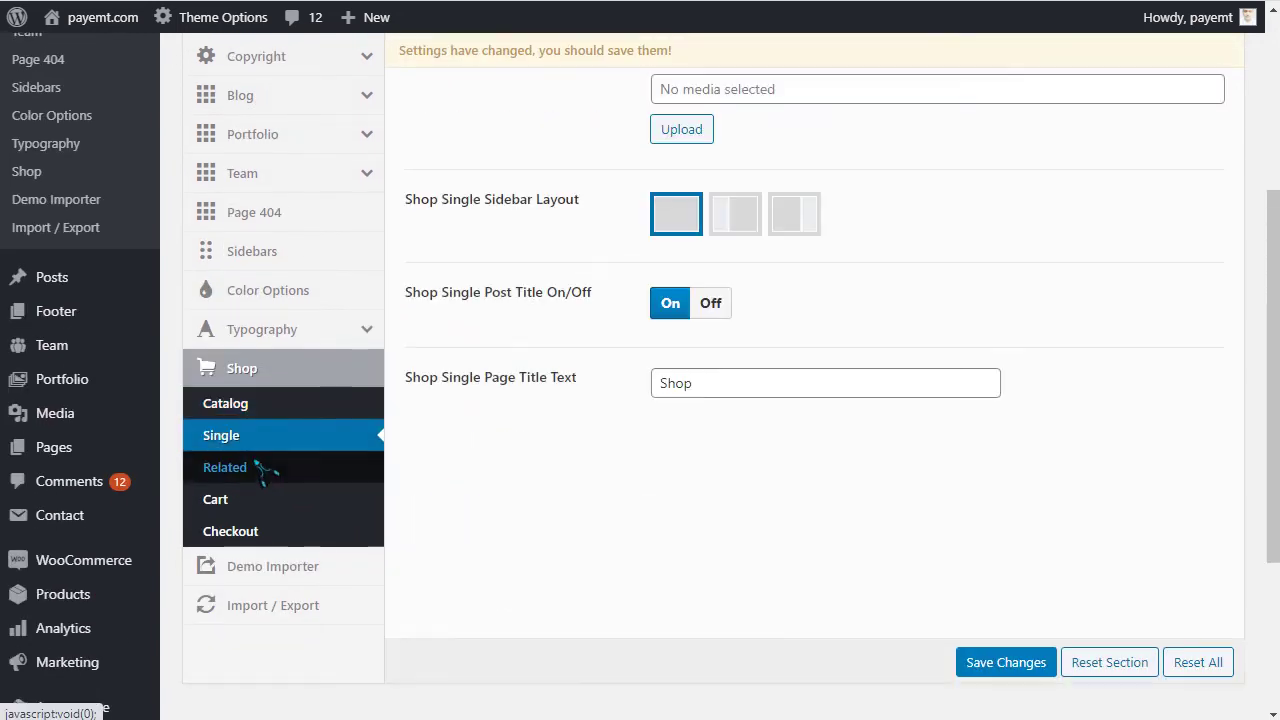
{"action": "left_click", "coordinate": [263, 471]}
{"action": "left_click", "coordinate": [253, 502]}
{"action": "scroll", "coordinate": [606, 380], "scroll_direction": "up", "scroll_amount": 2}
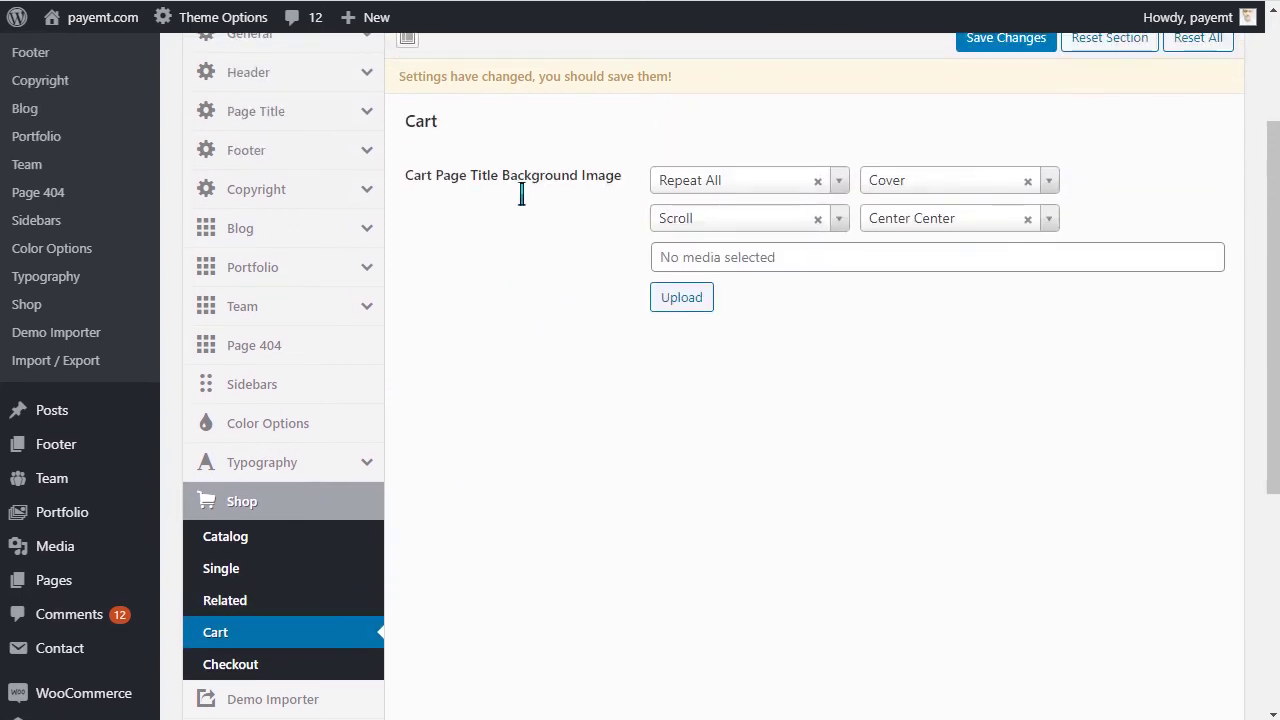
Step: Look through the Shop Checkout, Demo Importer and Import / Export sections of the theme options
{"action": "scroll", "coordinate": [600, 451], "scroll_direction": "down", "scroll_amount": 3}
{"action": "left_click", "coordinate": [215, 535]}
{"action": "scroll", "coordinate": [580, 470], "scroll_direction": "down", "scroll_amount": 4}
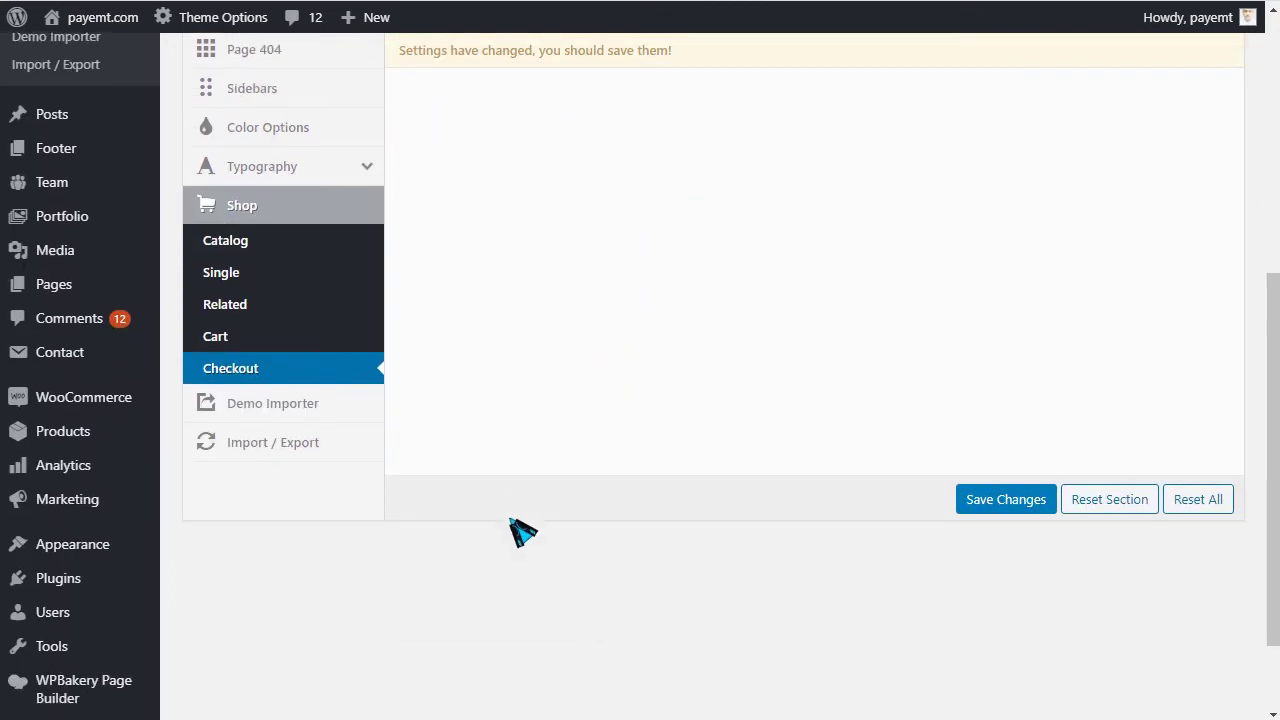
{"action": "left_click", "coordinate": [297, 376]}
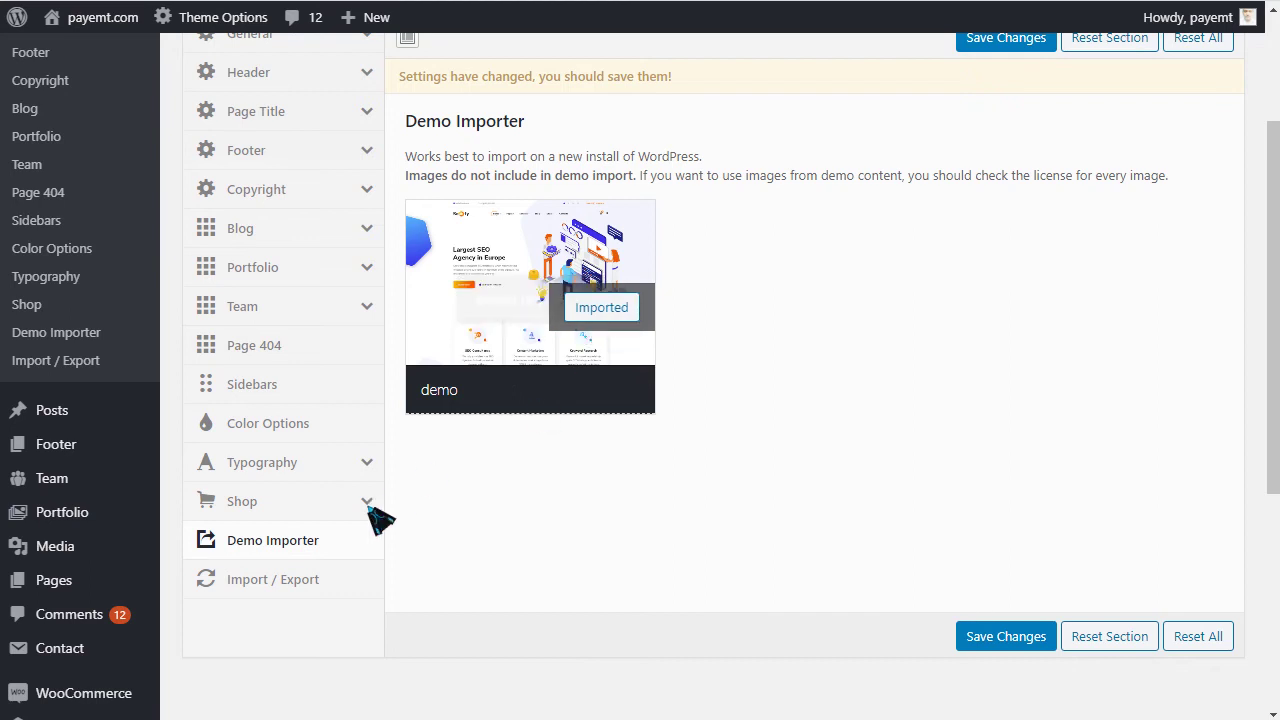
{"action": "left_click", "coordinate": [273, 583]}
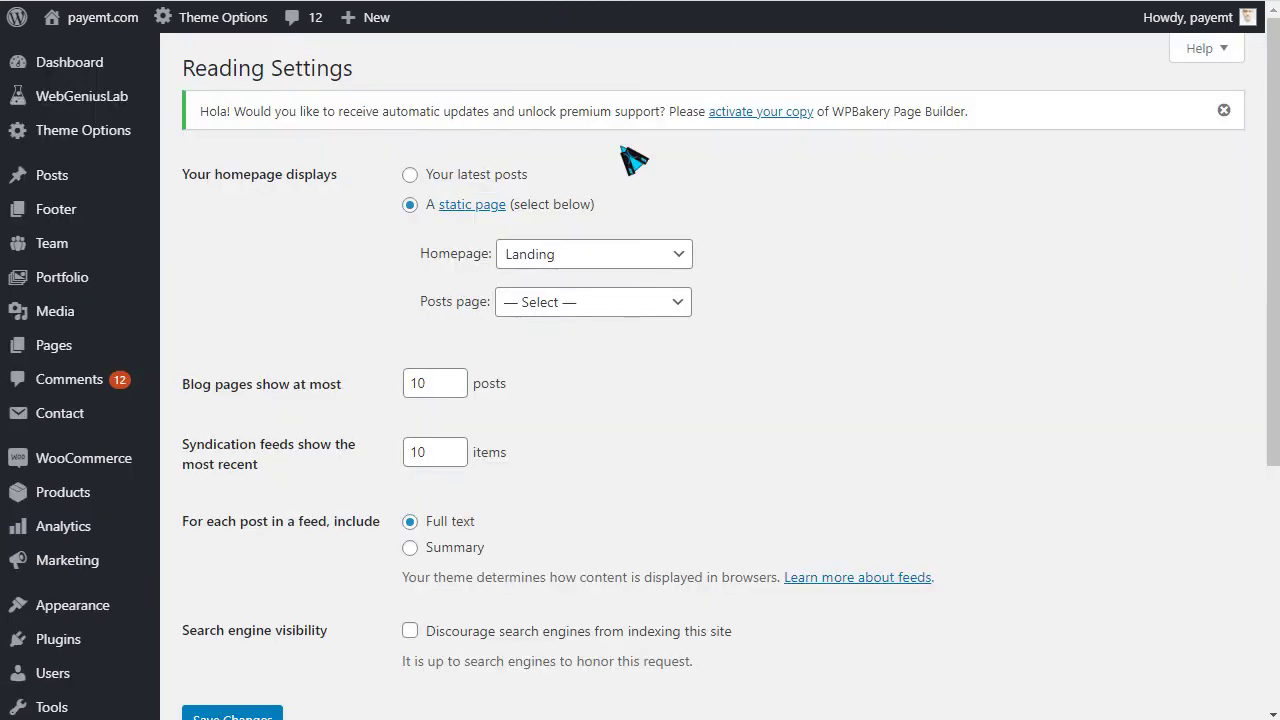
Step: Set the site's static homepage to Home 1 in the Reading settings and save the changes
{"action": "scroll", "coordinate": [114, 563], "scroll_direction": "down", "scroll_amount": 3}
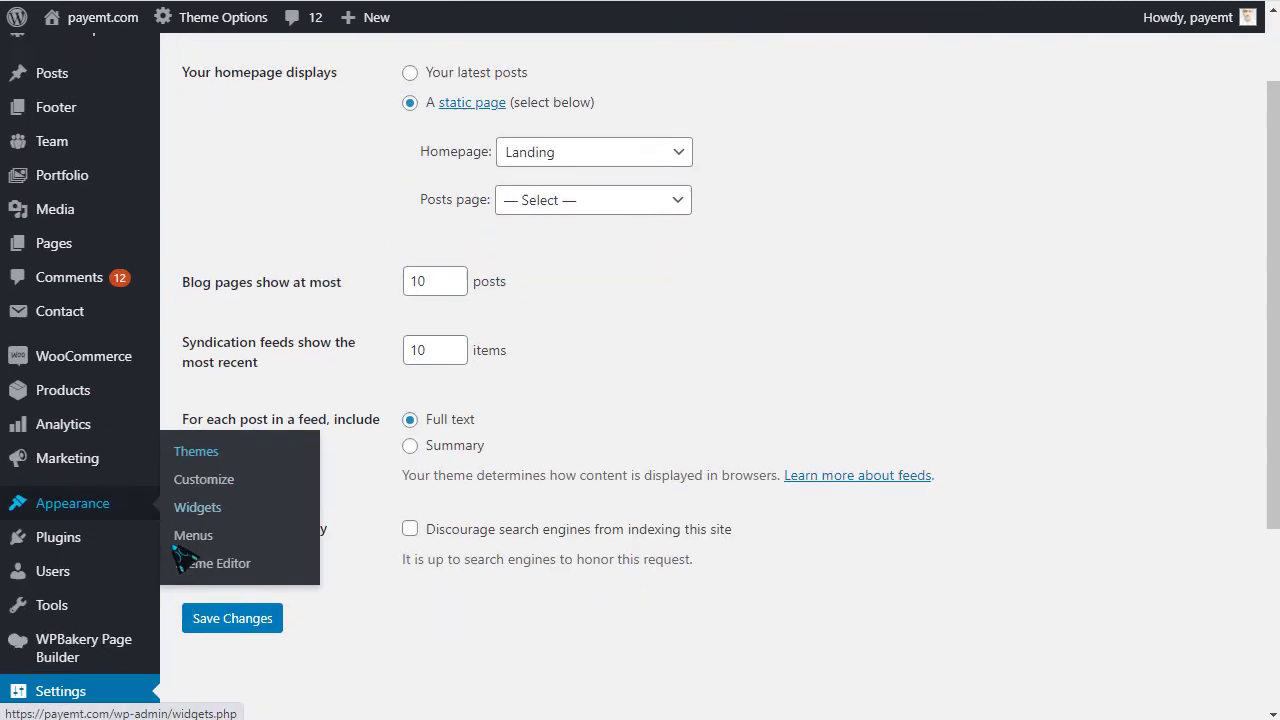
{"action": "scroll", "coordinate": [36, 598], "scroll_direction": "up", "scroll_amount": 2}
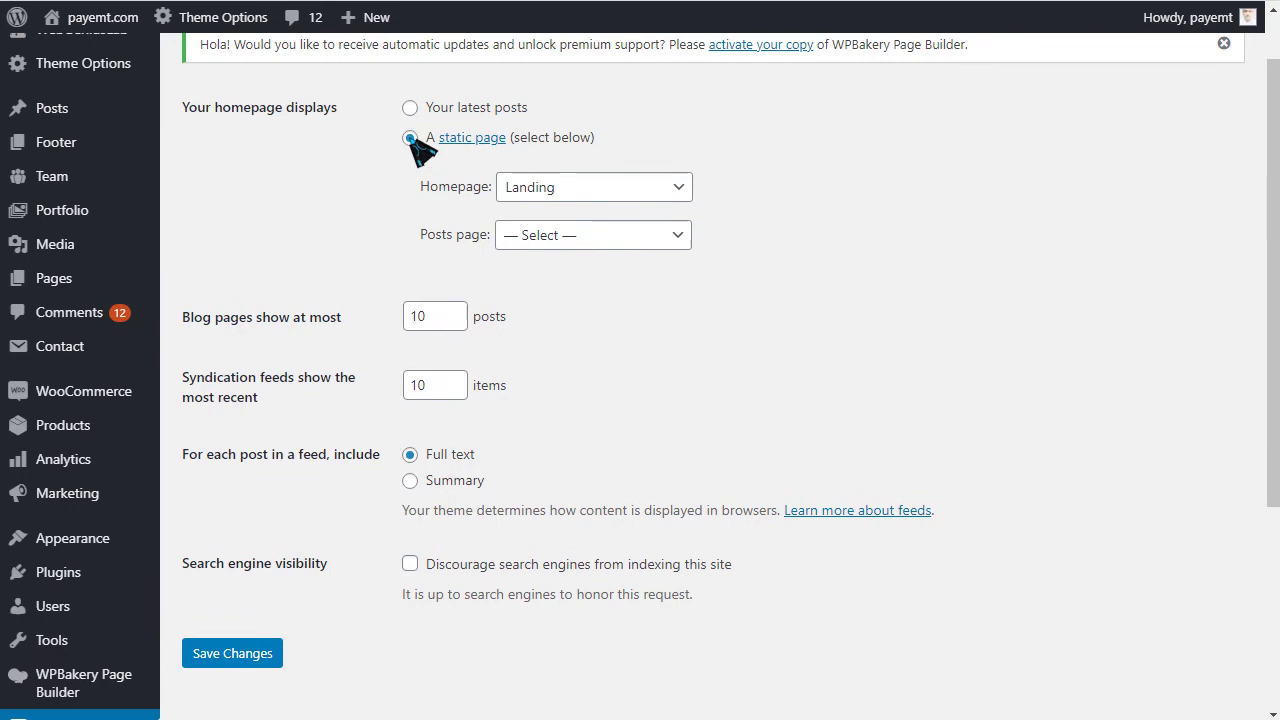
{"action": "left_click", "coordinate": [575, 187]}
{"action": "scroll", "coordinate": [592, 250], "scroll_direction": "up", "scroll_amount": 1}
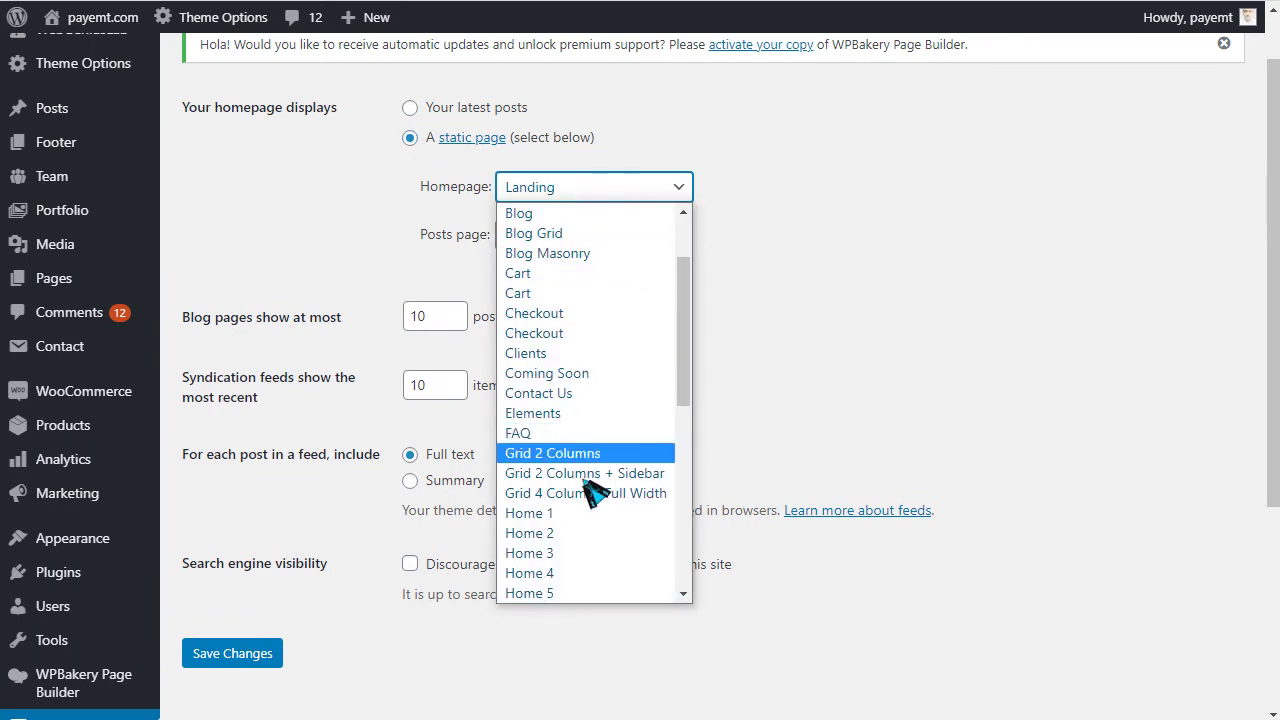
{"action": "left_click", "coordinate": [560, 515]}
{"action": "scroll", "coordinate": [400, 500], "scroll_direction": "down", "scroll_amount": 1}
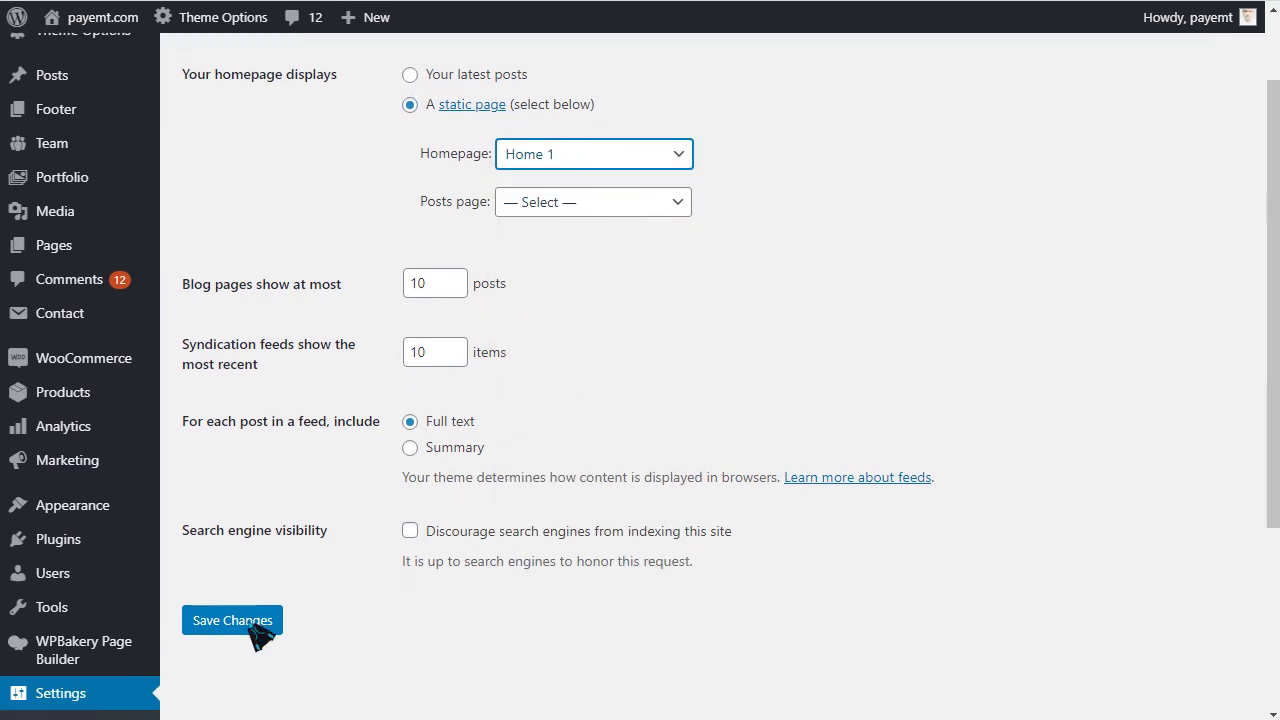
{"action": "left_click", "coordinate": [252, 622]}
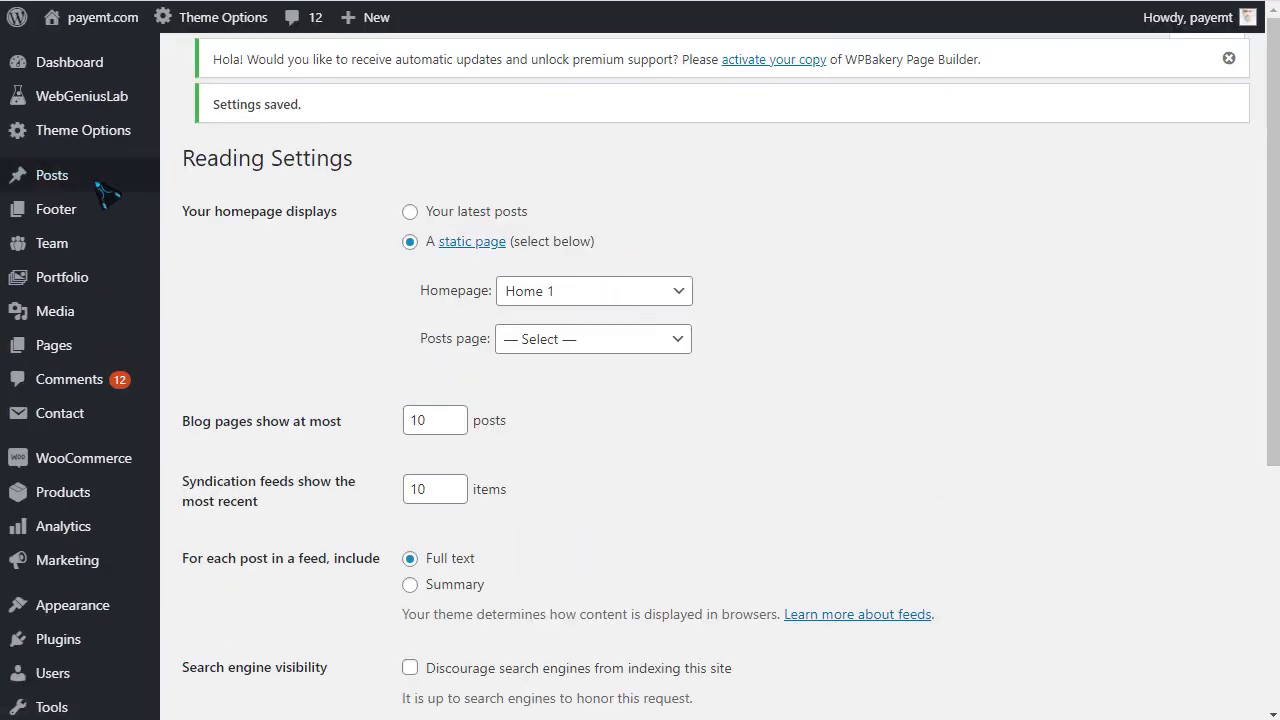
{"action": "scroll", "coordinate": [71, 245], "scroll_direction": "up", "scroll_amount": 1}
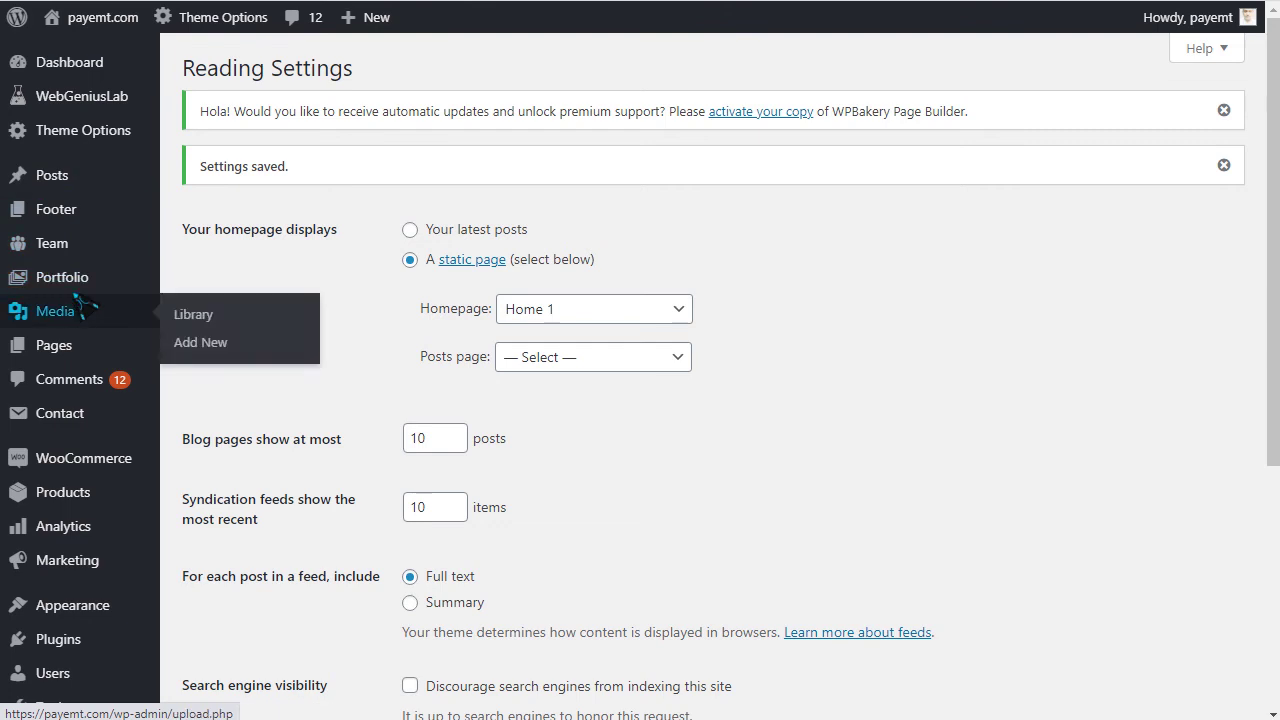
Step: Open the list of all pages and select the duplicate Cart and Checkout pages dated 2018/11/27
{"action": "mouse_move", "coordinate": [66, 222]}
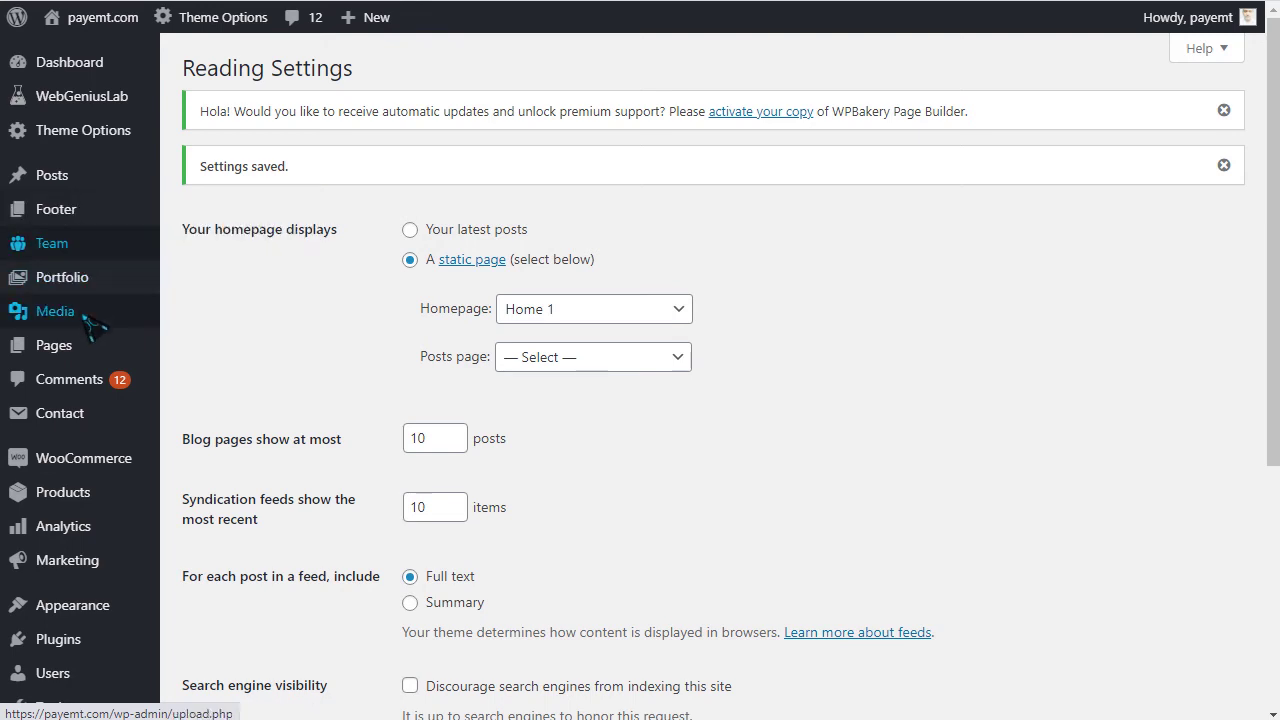
{"action": "mouse_move", "coordinate": [82, 350]}
{"action": "left_click", "coordinate": [90, 345]}
{"action": "scroll", "coordinate": [430, 258], "scroll_direction": "down", "scroll_amount": 2}
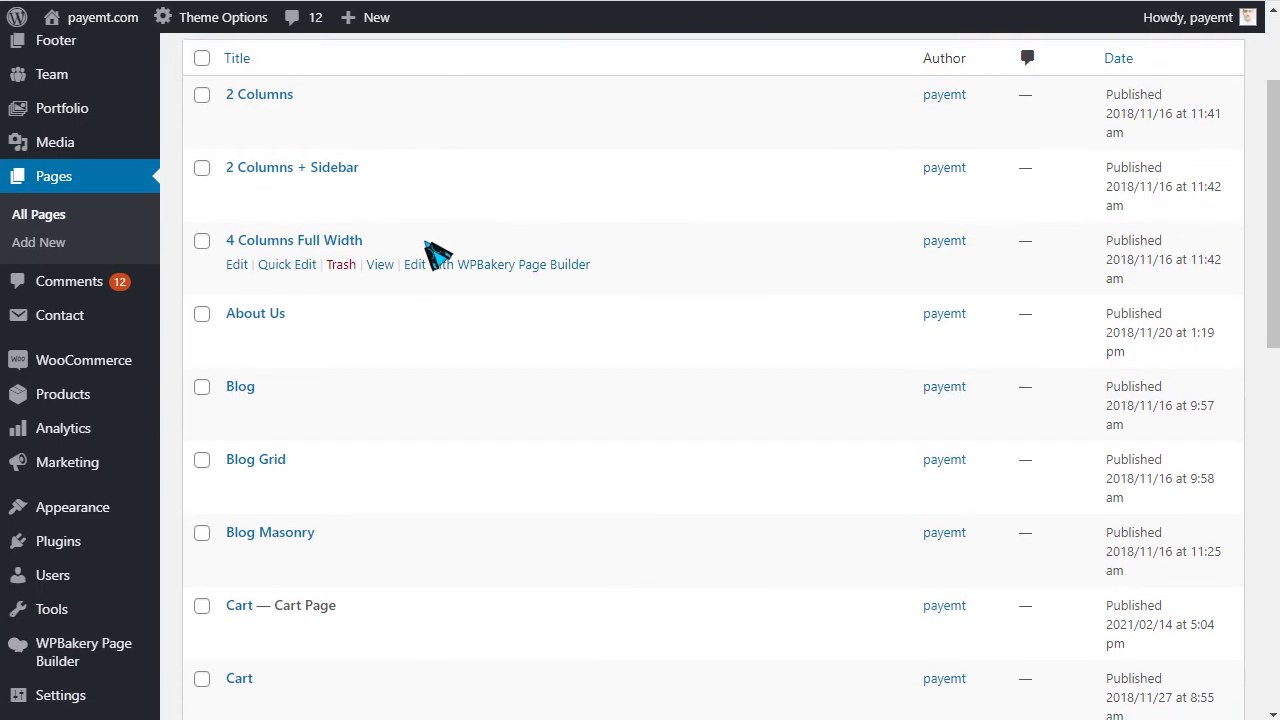
{"action": "scroll", "coordinate": [437, 255], "scroll_direction": "down", "scroll_amount": 5}
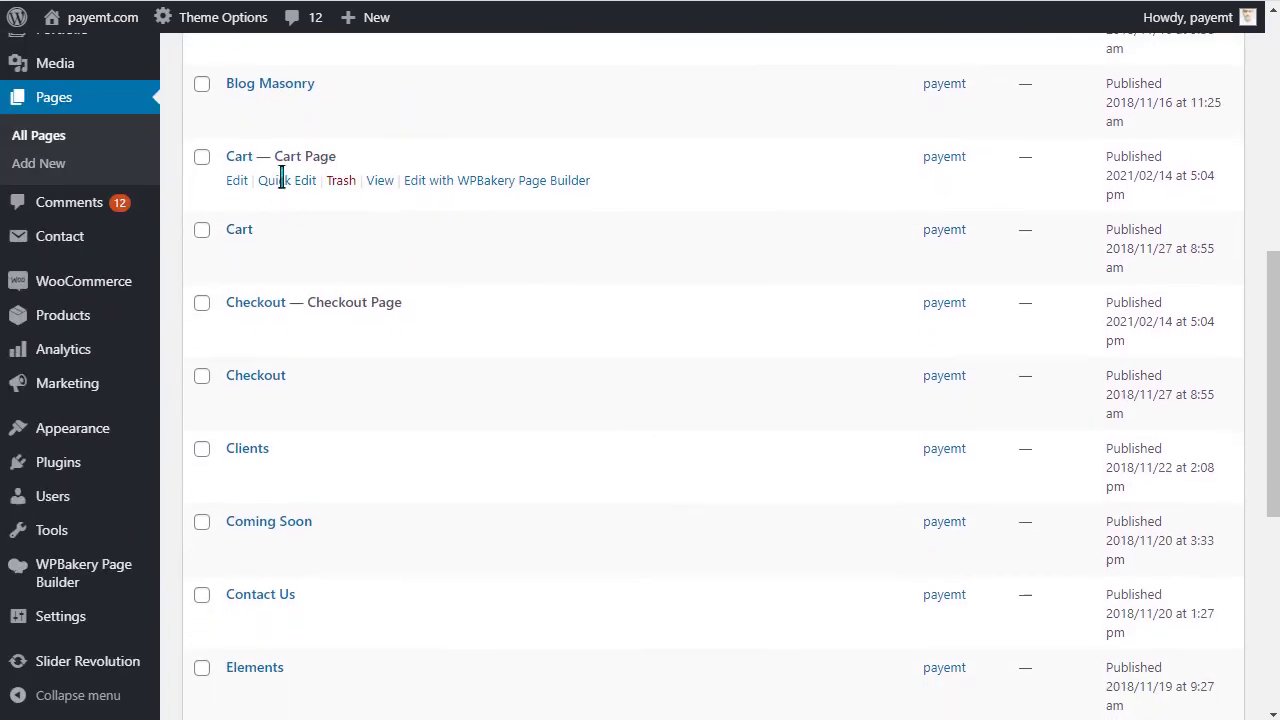
{"action": "left_click", "coordinate": [203, 230]}
{"action": "left_click", "coordinate": [203, 376]}
Step: Open the Home 1 page for editing, dismiss the WPBakery welcome tip and look over the page's elements
{"action": "scroll", "coordinate": [390, 285], "scroll_direction": "down", "scroll_amount": 2}
{"action": "scroll", "coordinate": [392, 288], "scroll_direction": "down", "scroll_amount": 4}
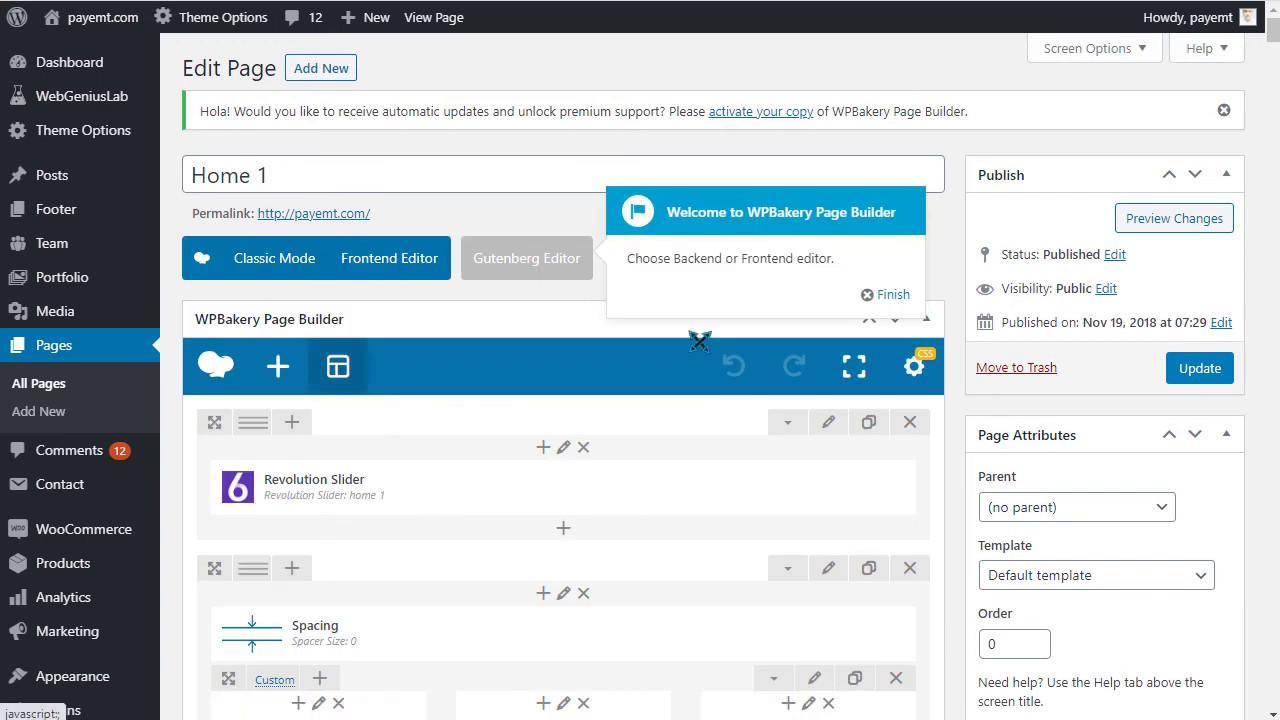
{"action": "left_click", "coordinate": [887, 293]}
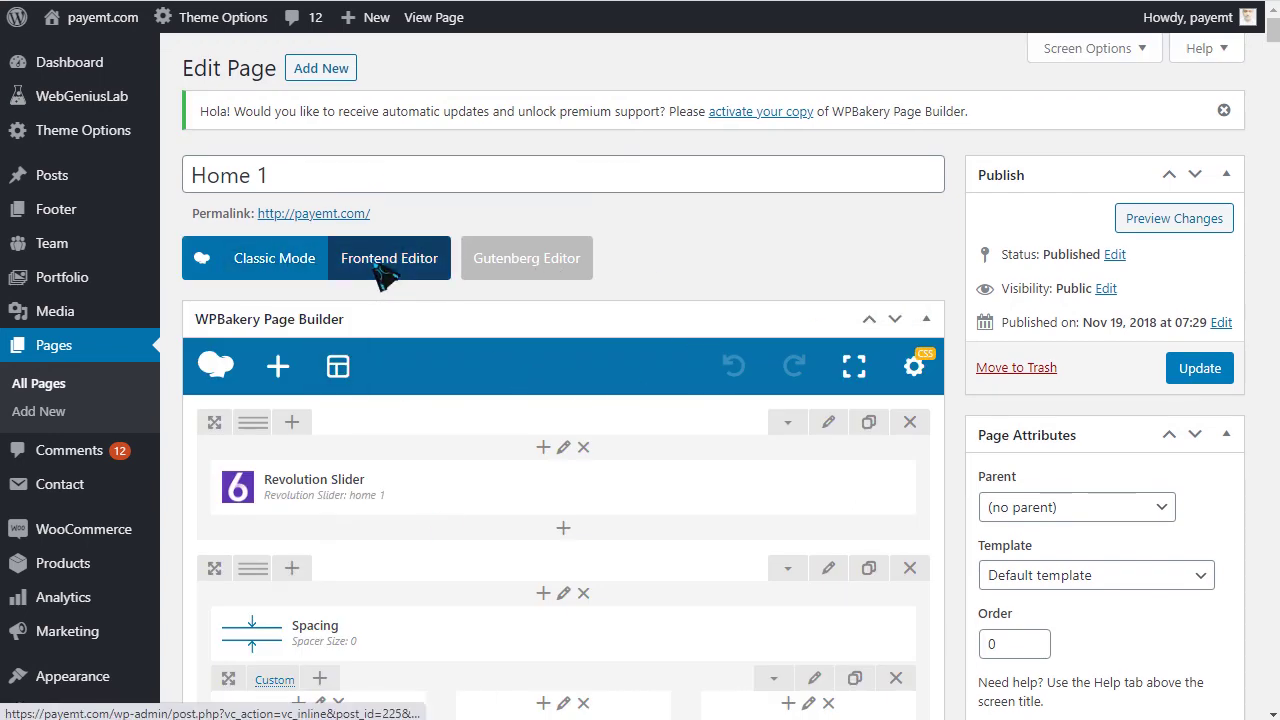
{"action": "scroll", "coordinate": [503, 347], "scroll_direction": "down", "scroll_amount": 2}
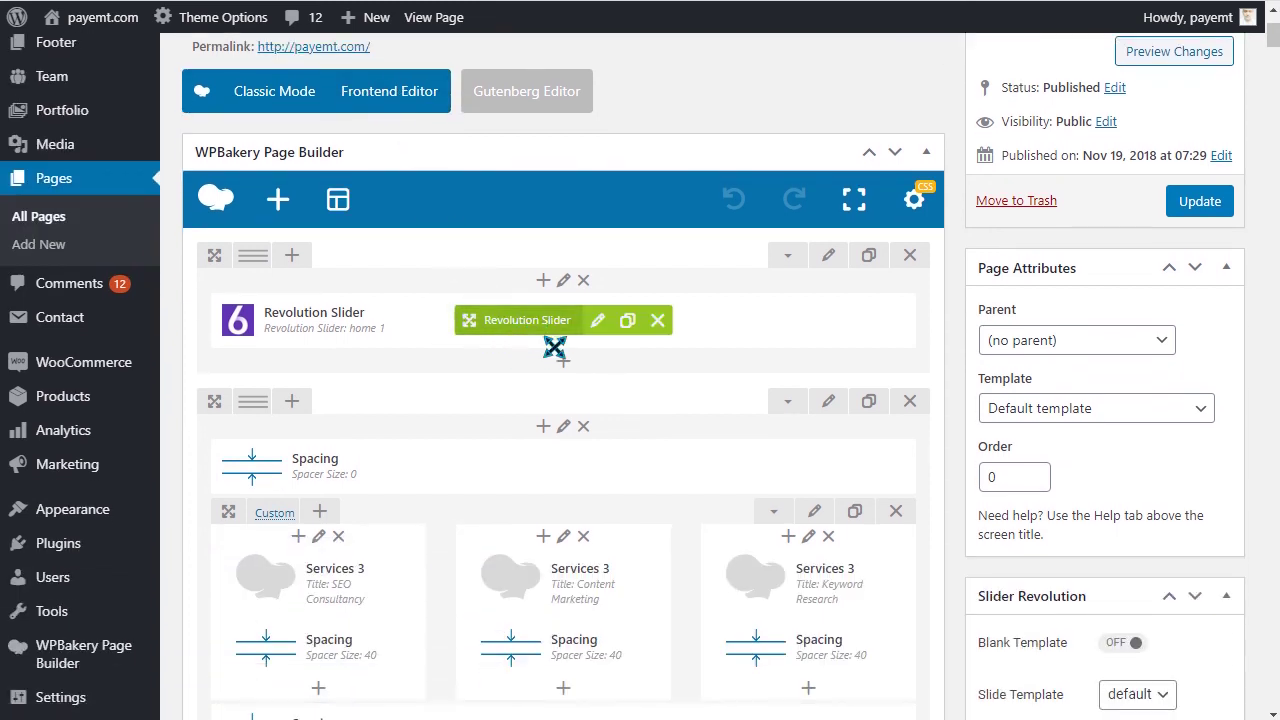
{"action": "scroll", "coordinate": [105, 690], "scroll_direction": "down", "scroll_amount": 3}
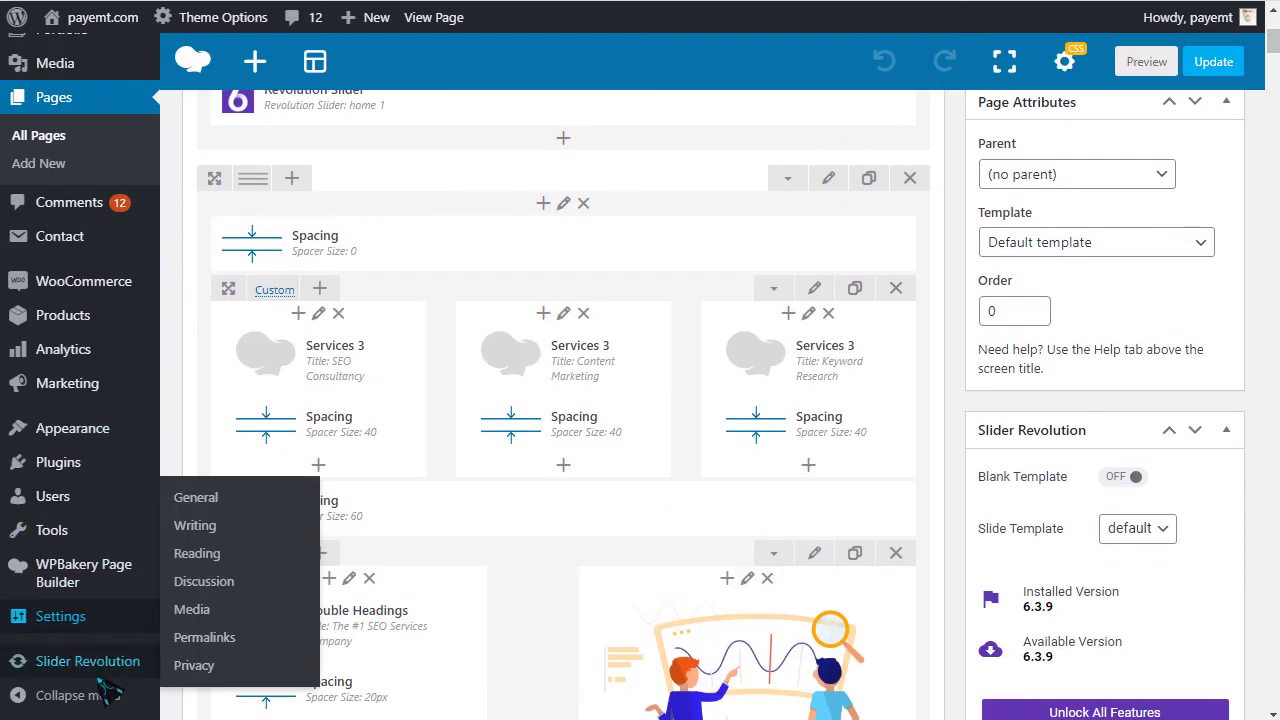
{"action": "scroll", "coordinate": [220, 306], "scroll_direction": "up", "scroll_amount": 2}
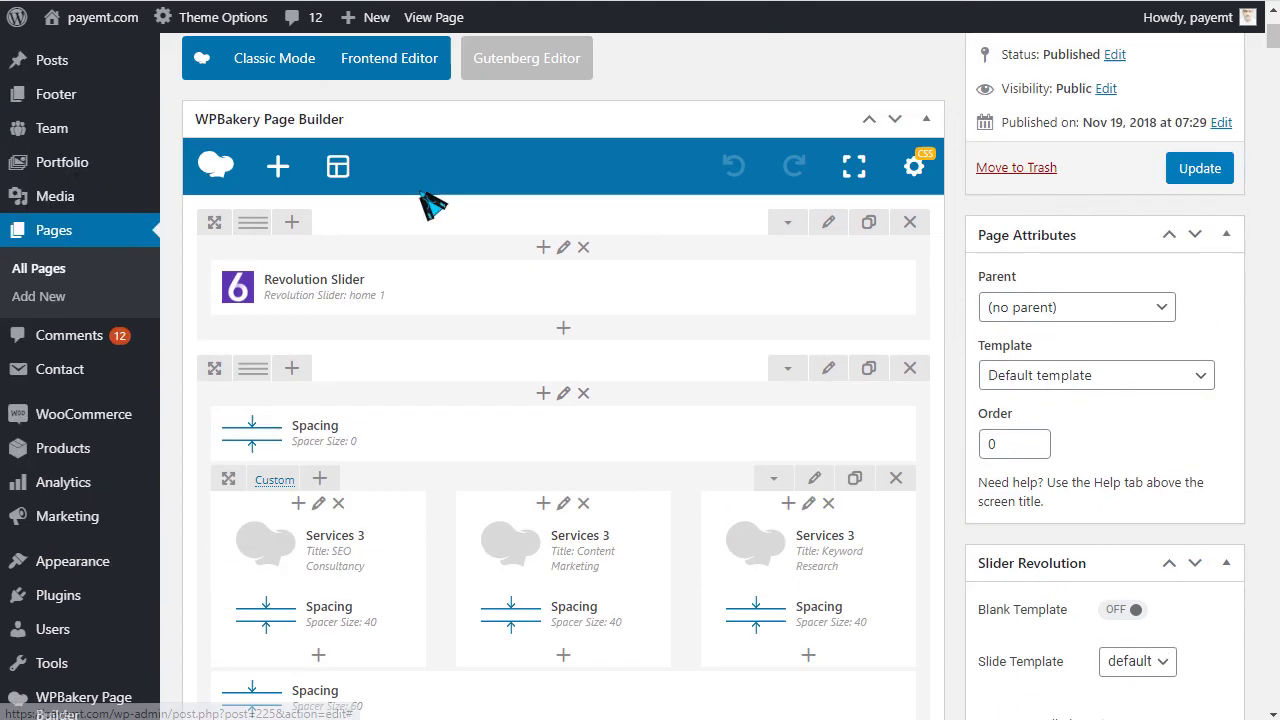
Step: Check the selectable sliders in the settings of Home 1's Revolution Slider element and close them without changes
{"action": "left_click", "coordinate": [598, 289]}
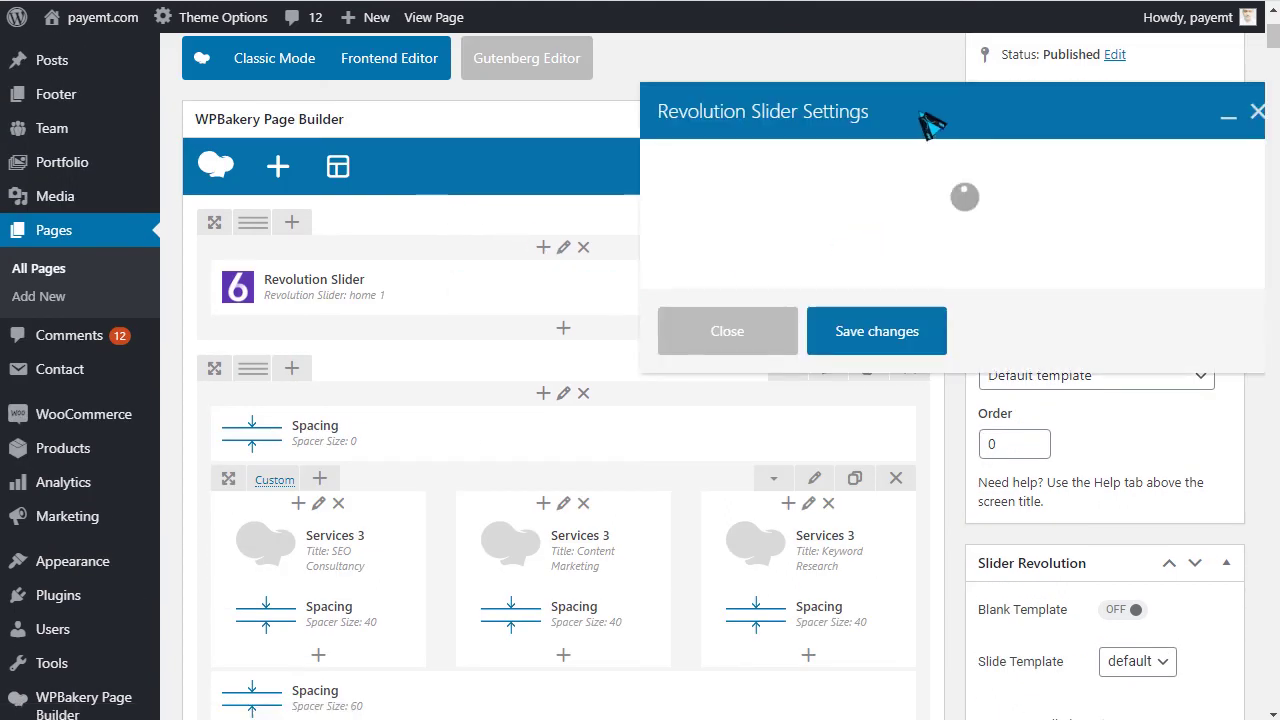
{"action": "left_click_drag", "start_coordinate": [930, 120], "coordinate": [649, 114]}
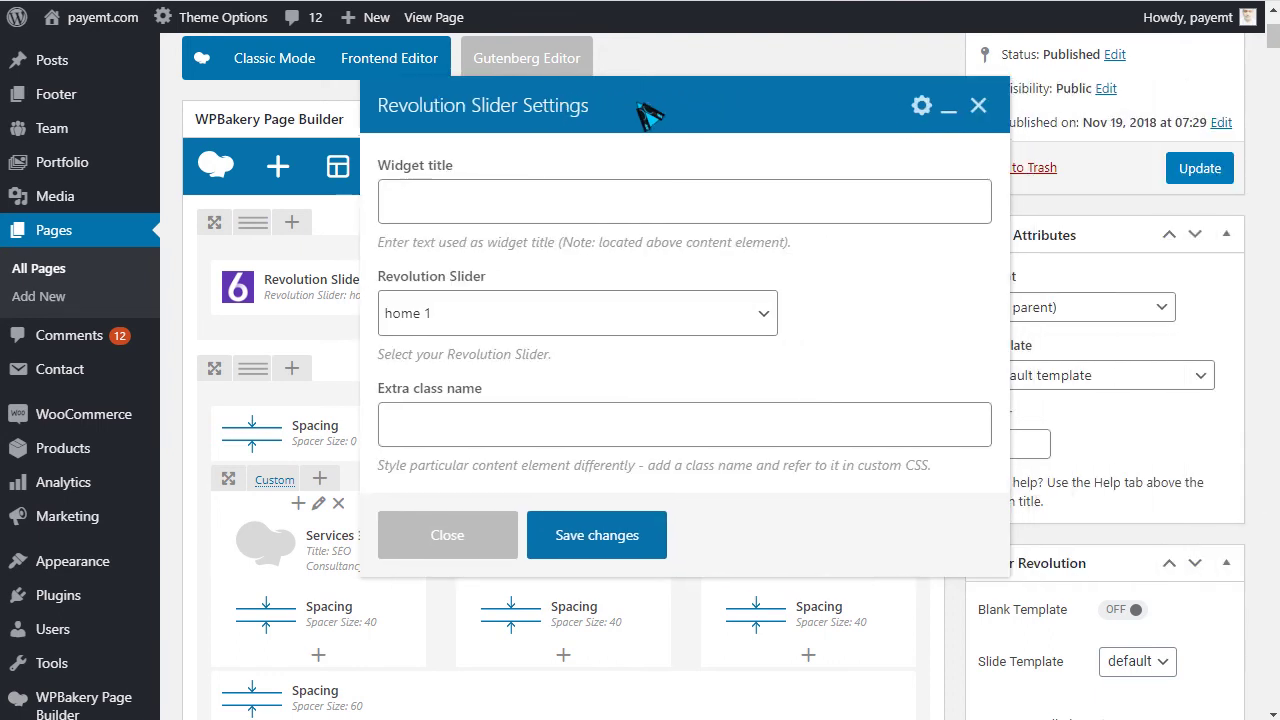
{"action": "left_click", "coordinate": [480, 316]}
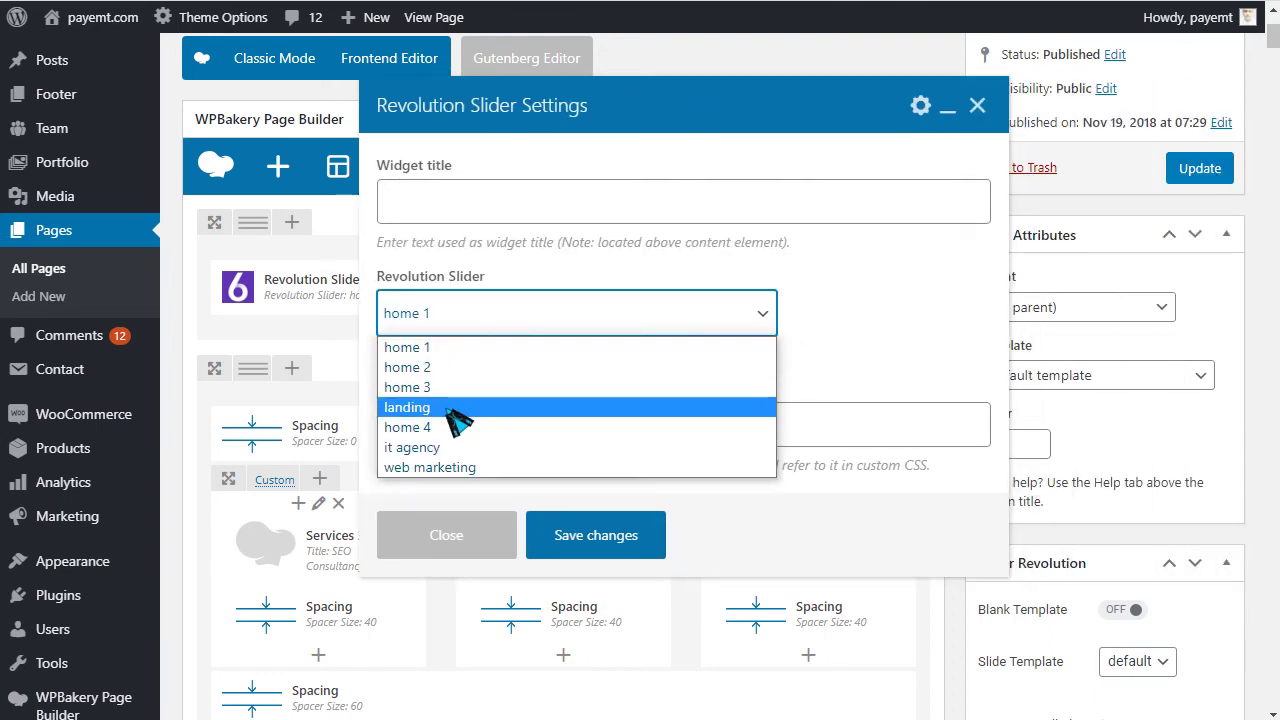
{"action": "left_click", "coordinate": [822, 316]}
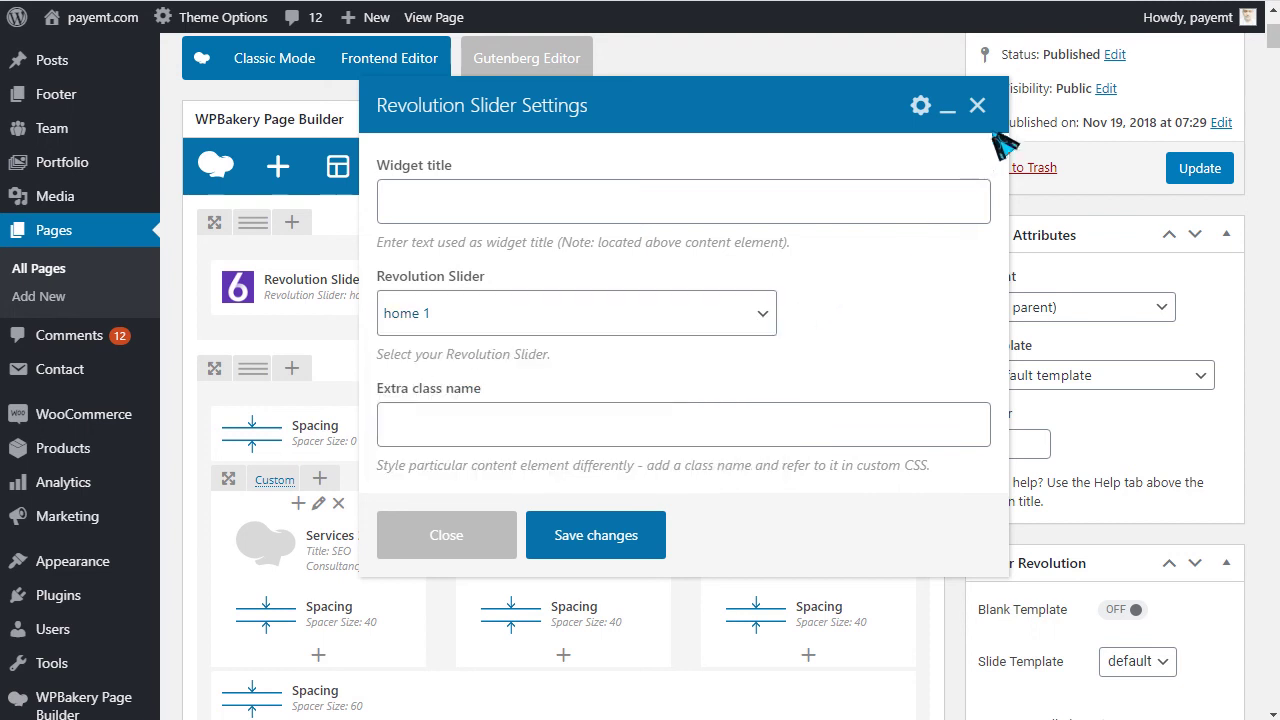
{"action": "left_click", "coordinate": [977, 106]}
Step: Open the settings of the SEO Consultancy Services 3 element and review its title, description, read more button and animation options
{"action": "scroll", "coordinate": [450, 318], "scroll_direction": "down", "scroll_amount": 2}
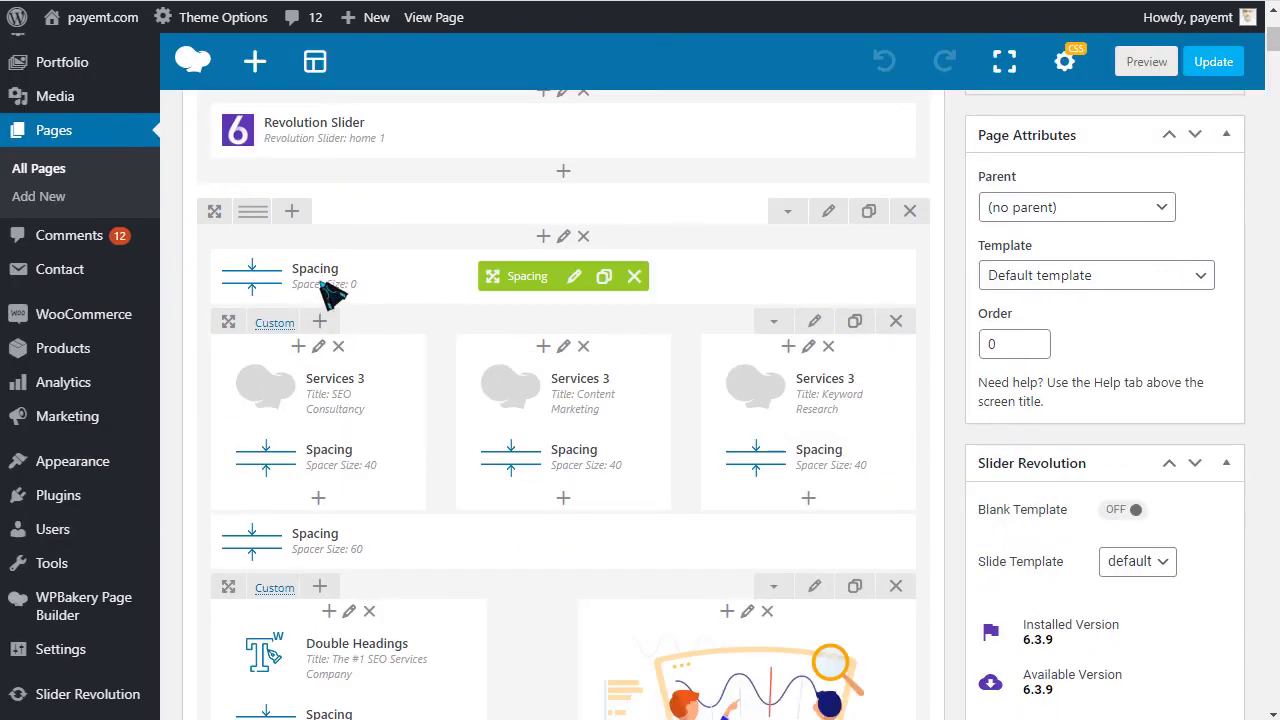
{"action": "scroll", "coordinate": [329, 434], "scroll_direction": "down", "scroll_amount": 1}
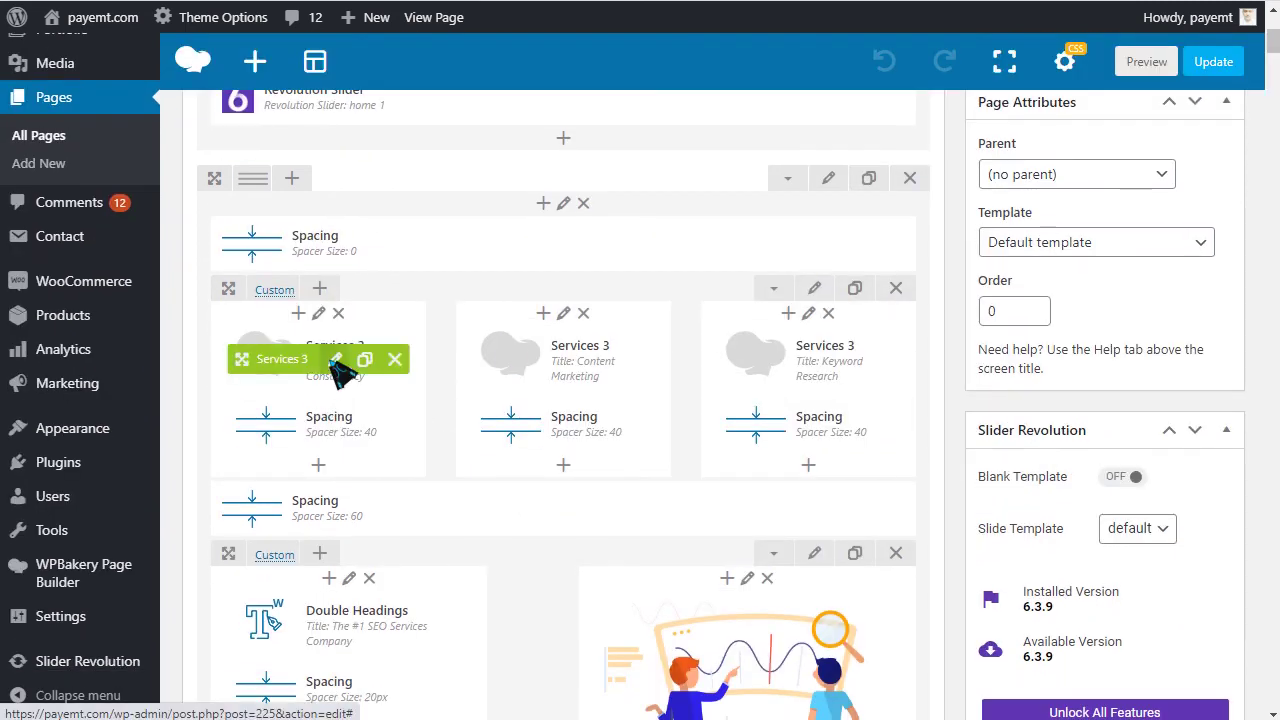
{"action": "left_click", "coordinate": [338, 359]}
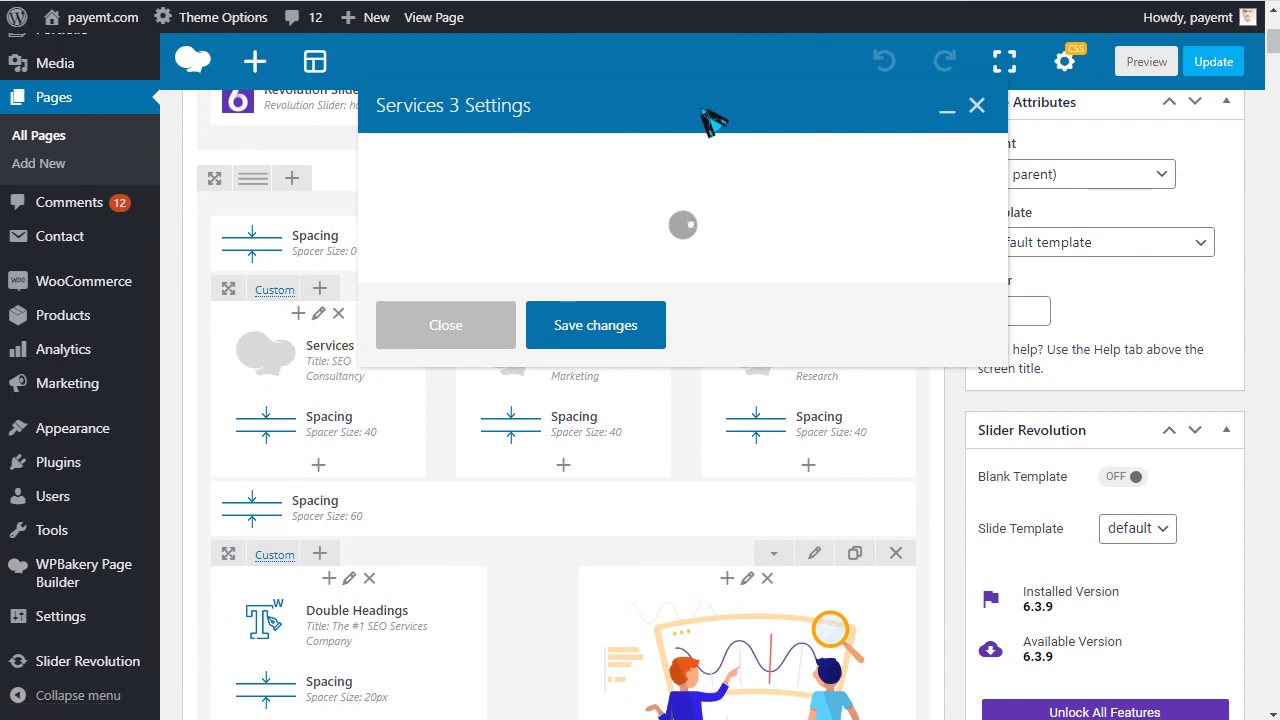
{"action": "triple_click", "coordinate": [450, 292]}
{"action": "triple_click", "coordinate": [357, 376]}
{"action": "scroll", "coordinate": [565, 418], "scroll_direction": "down", "scroll_amount": 1}
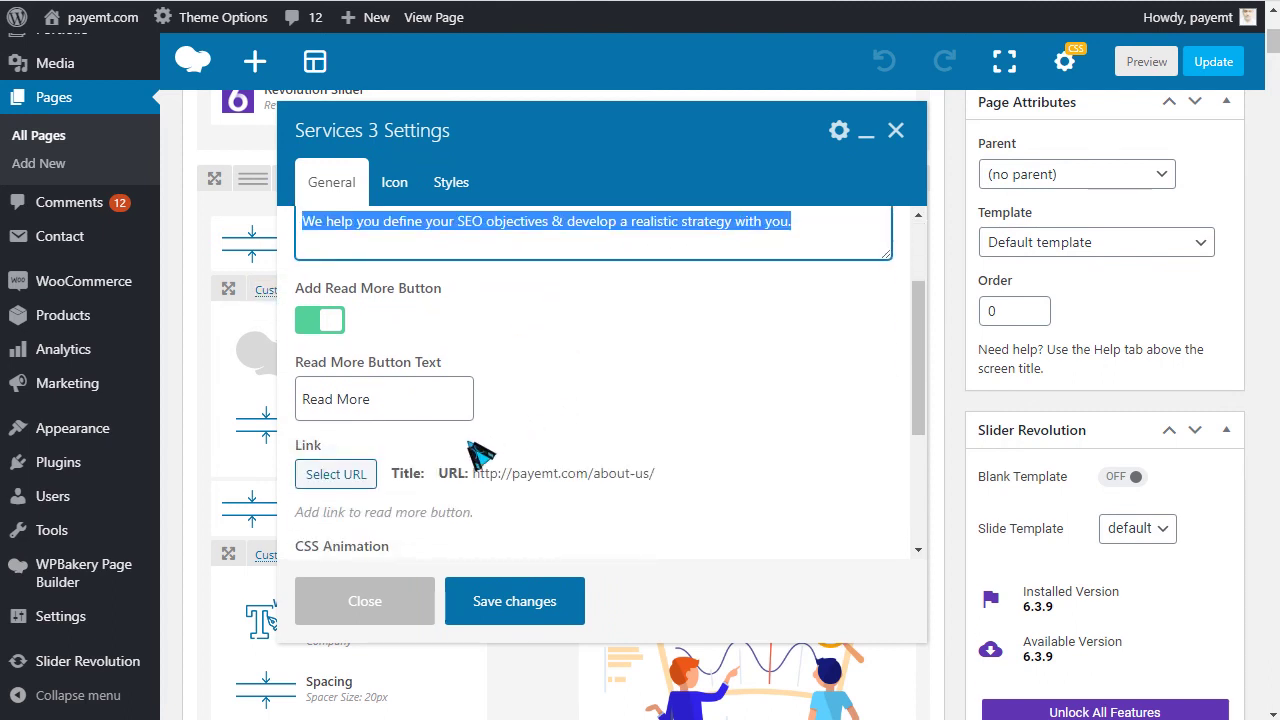
{"action": "scroll", "coordinate": [525, 493], "scroll_direction": "down", "scroll_amount": 1}
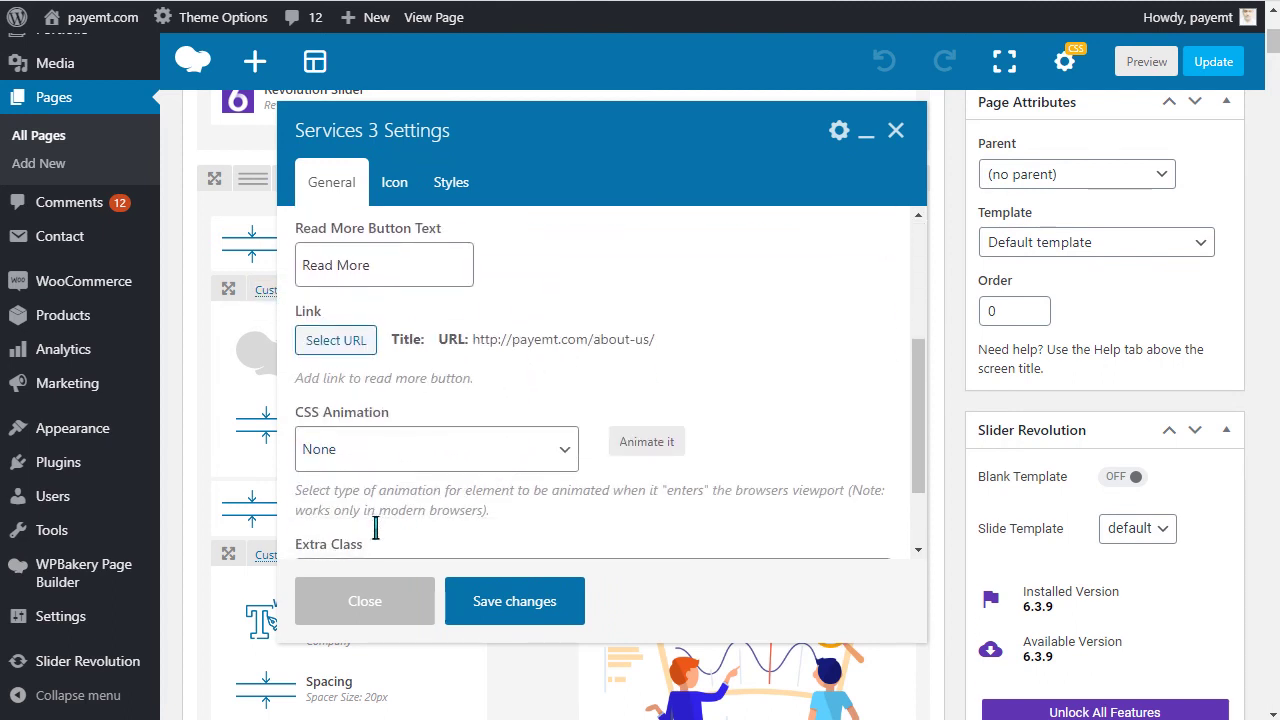
Step: Review the SEO Consultancy service's icon options, including the icon library, custom size and hexagon colors
{"action": "left_click", "coordinate": [400, 197]}
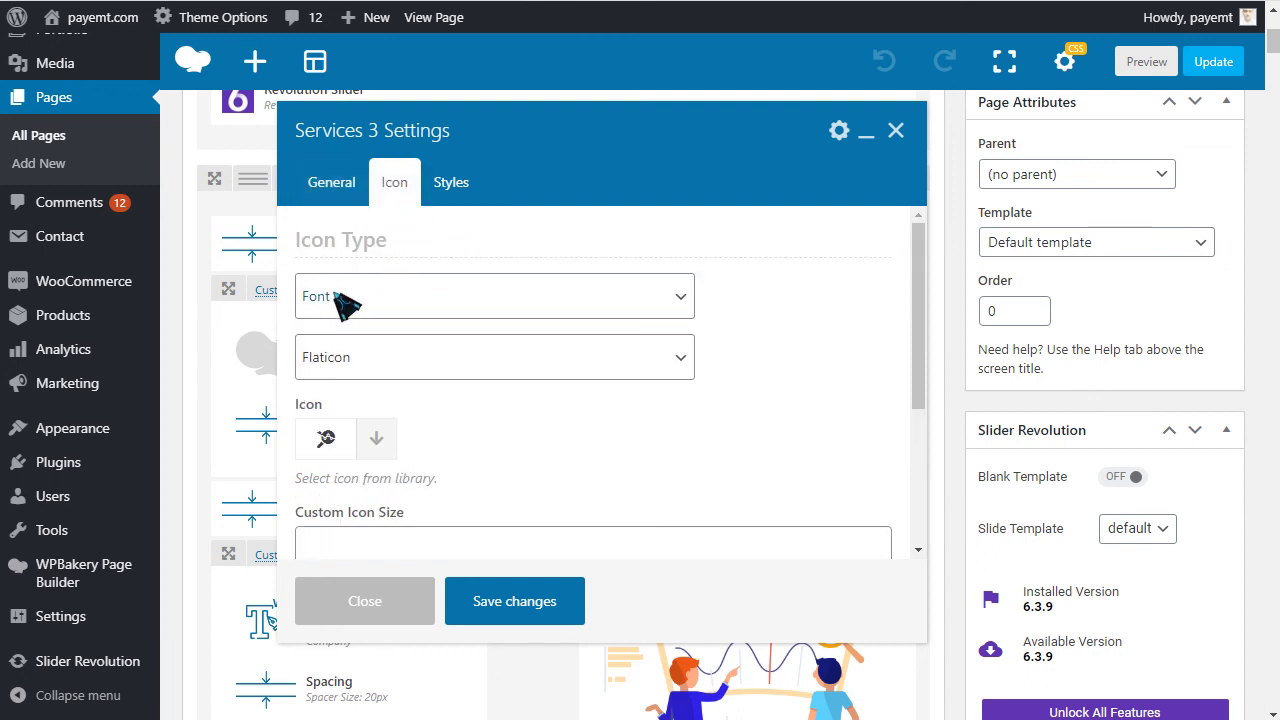
{"action": "scroll", "coordinate": [380, 405], "scroll_direction": "down", "scroll_amount": 1}
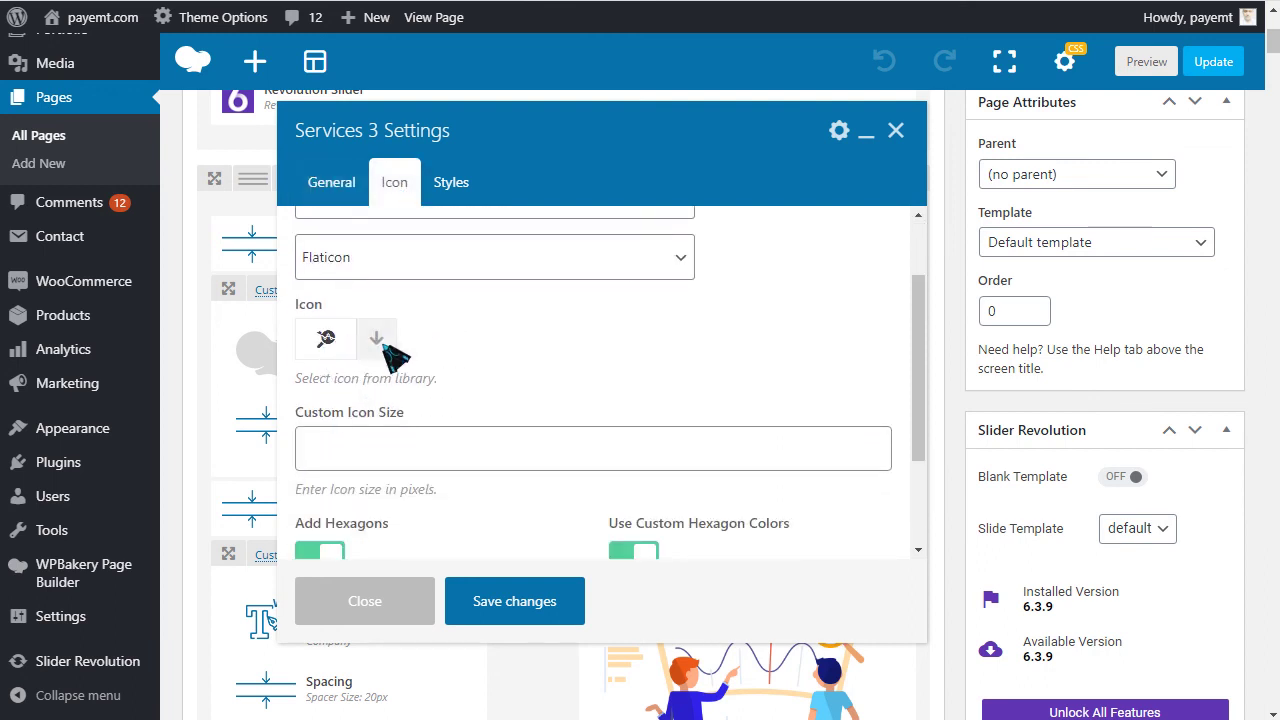
{"action": "left_click", "coordinate": [388, 346]}
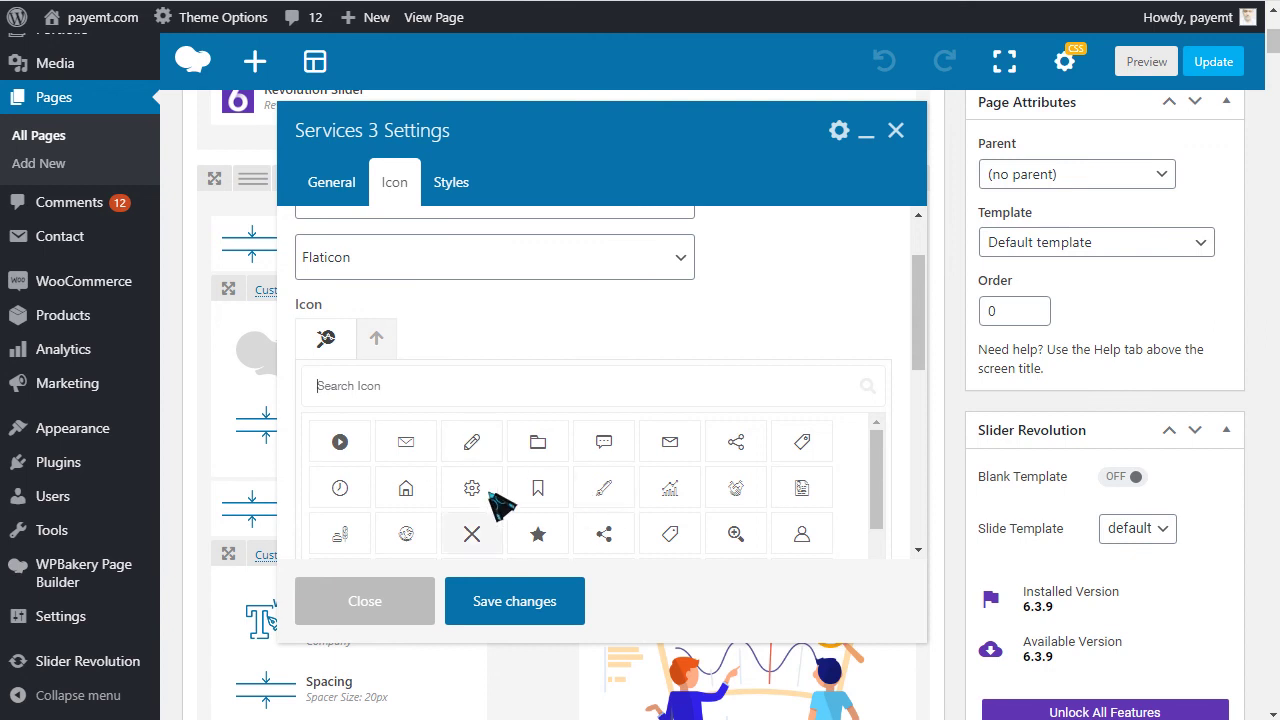
{"action": "left_click", "coordinate": [388, 346]}
{"action": "scroll", "coordinate": [430, 370], "scroll_direction": "down", "scroll_amount": 2}
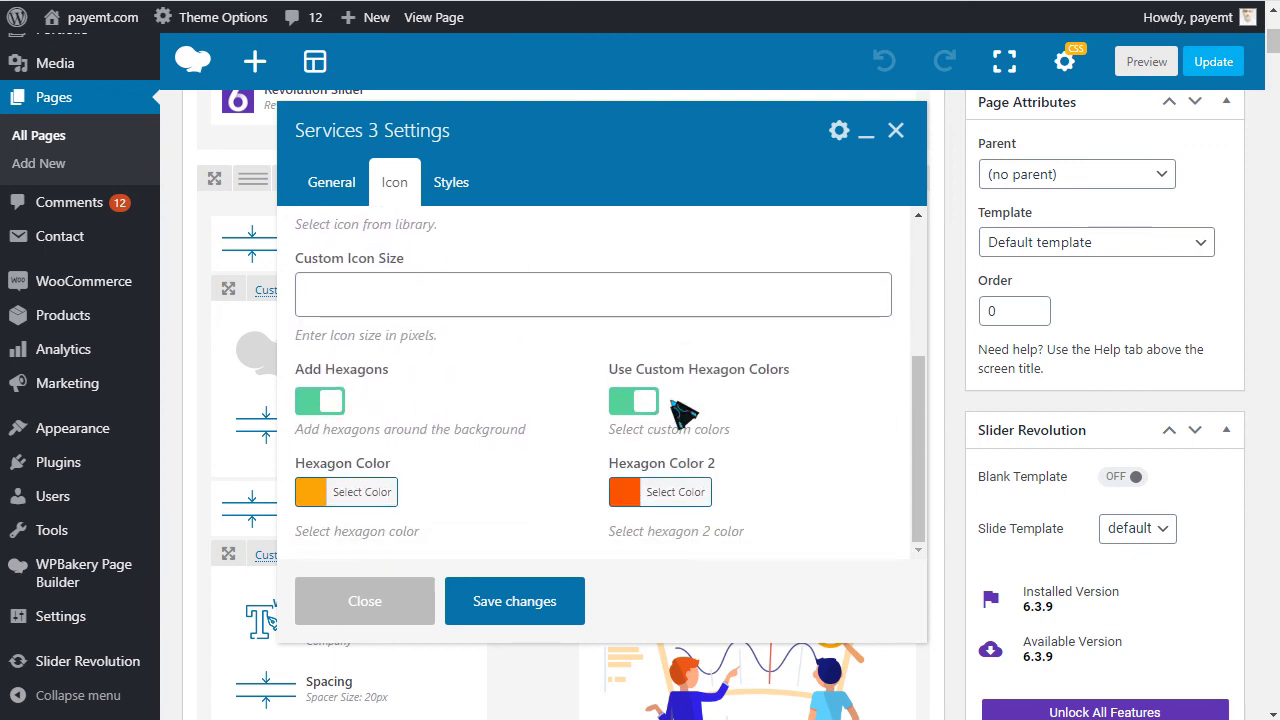
{"action": "scroll", "coordinate": [500, 263], "scroll_direction": "down", "scroll_amount": 2}
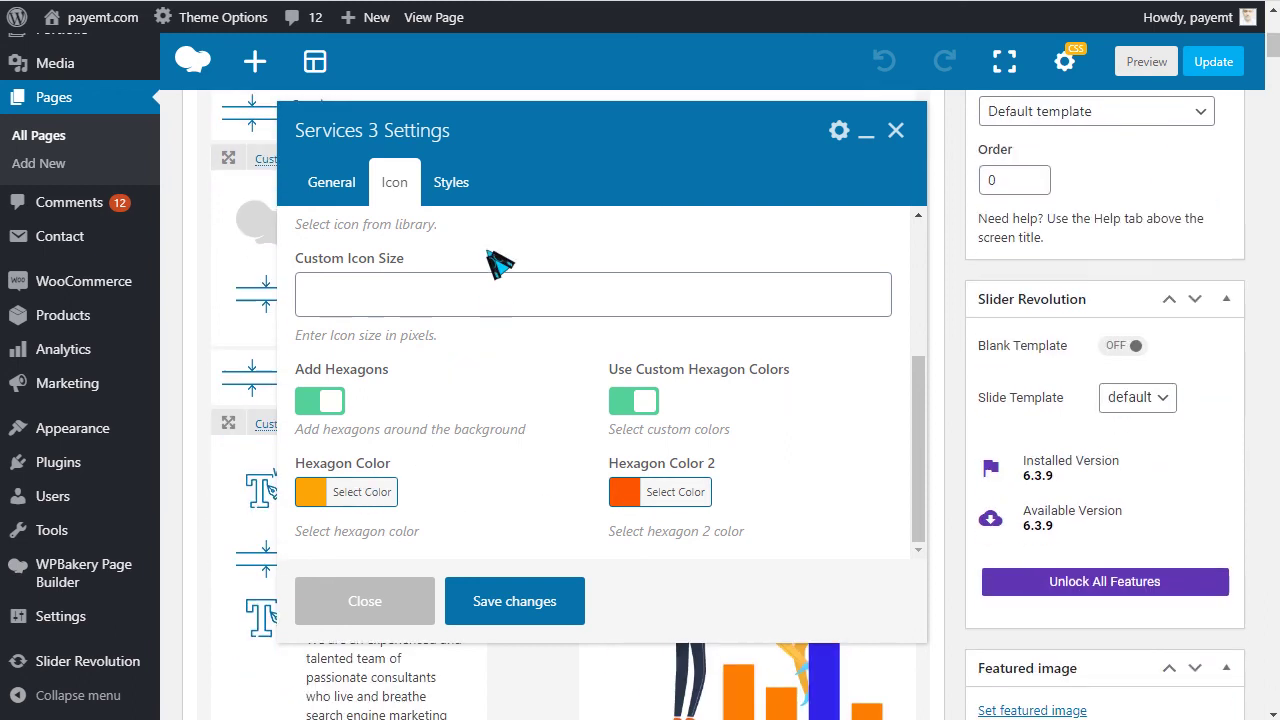
Step: Review the SEO Consultancy service's style options for title, content and icon colors, including the icon color type choices, and close the settings without saving
{"action": "left_click", "coordinate": [451, 184]}
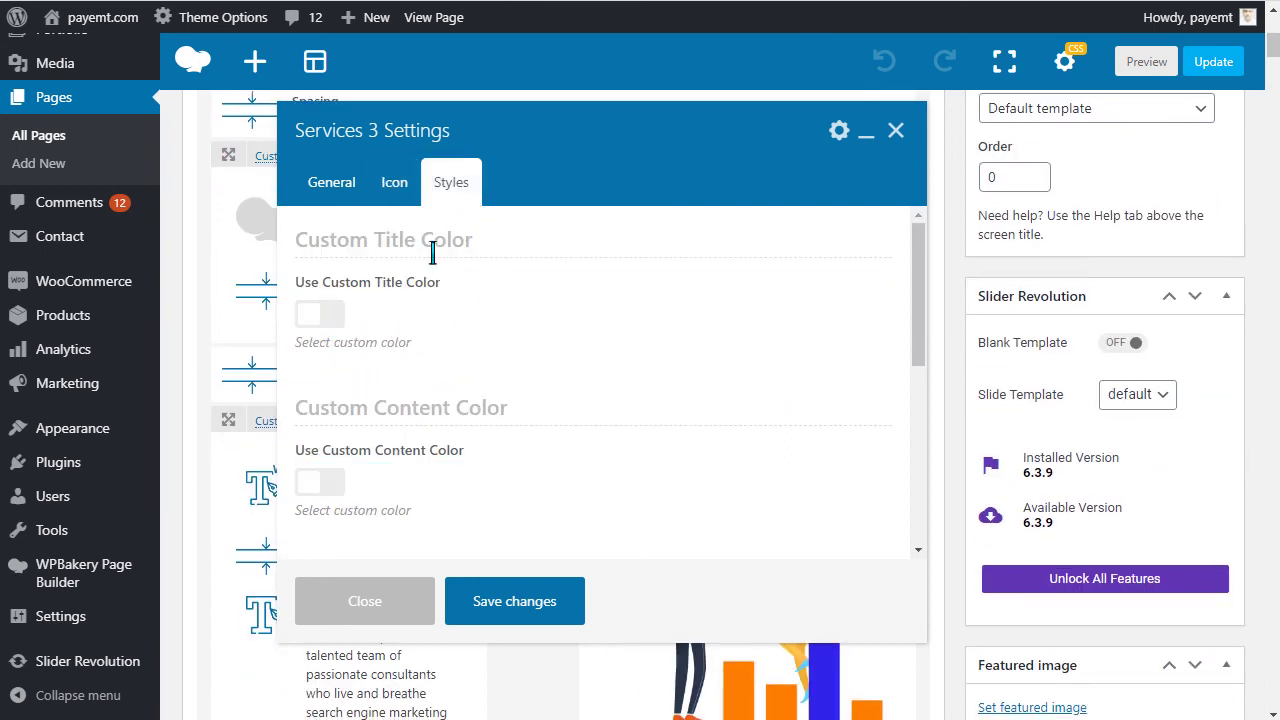
{"action": "scroll", "coordinate": [380, 375], "scroll_direction": "down", "scroll_amount": 4}
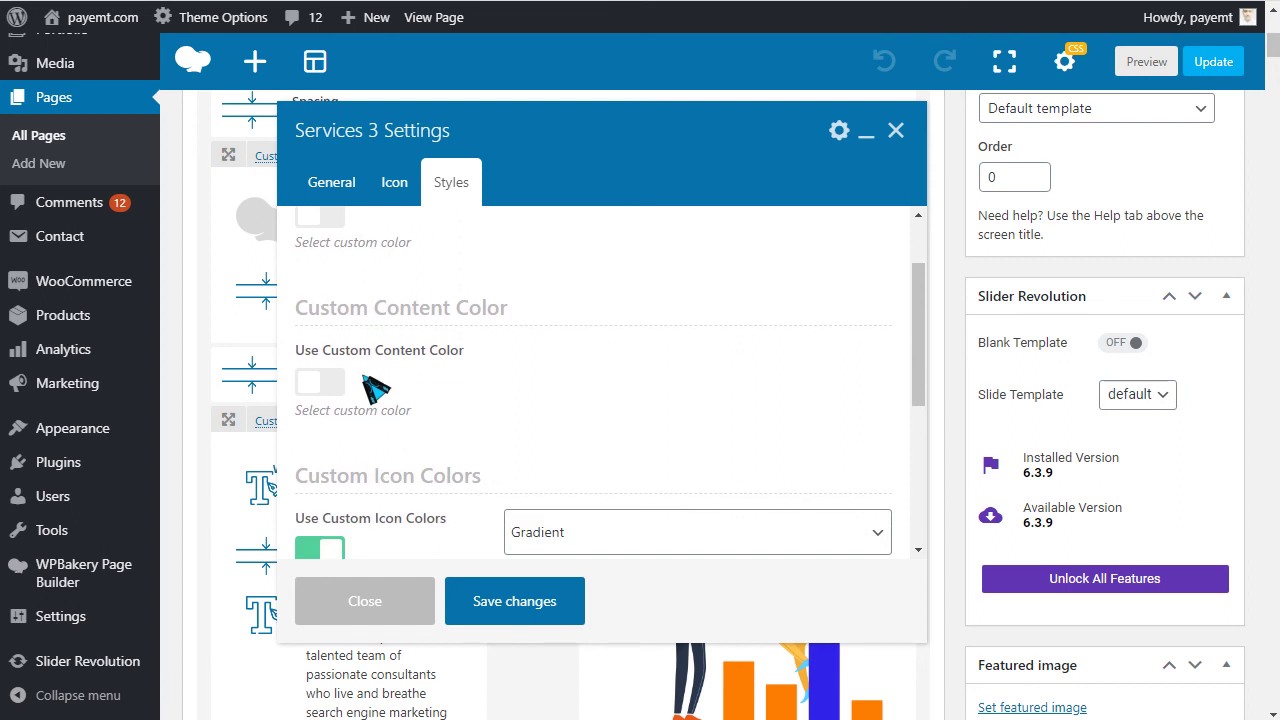
{"action": "left_click", "coordinate": [599, 379]}
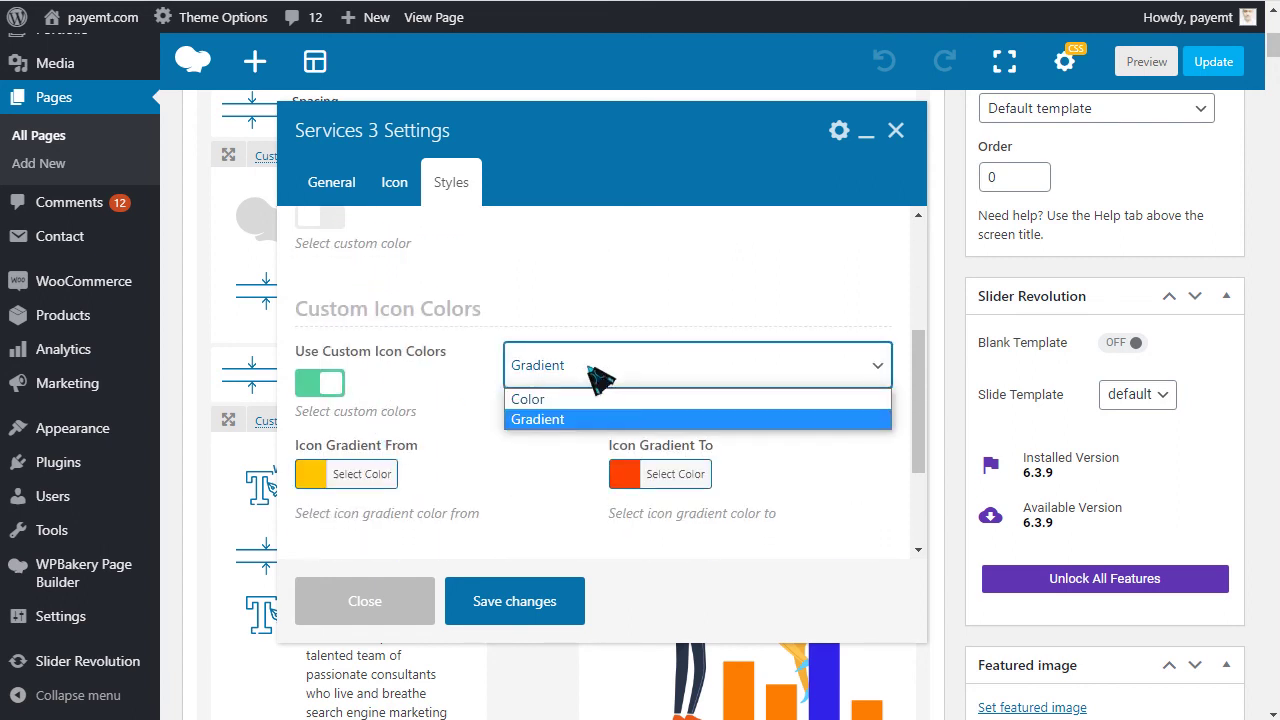
{"action": "left_click", "coordinate": [590, 419]}
{"action": "scroll", "coordinate": [543, 383], "scroll_direction": "down", "scroll_amount": 3}
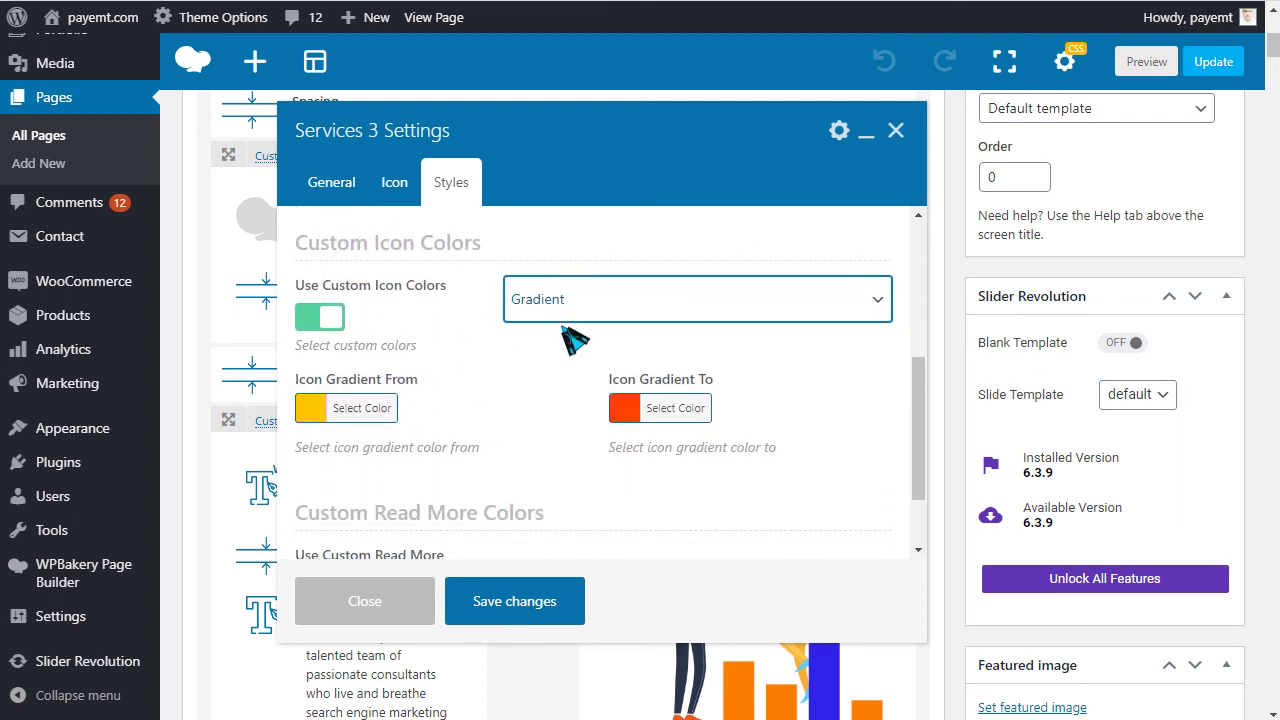
{"action": "left_click", "coordinate": [383, 600]}
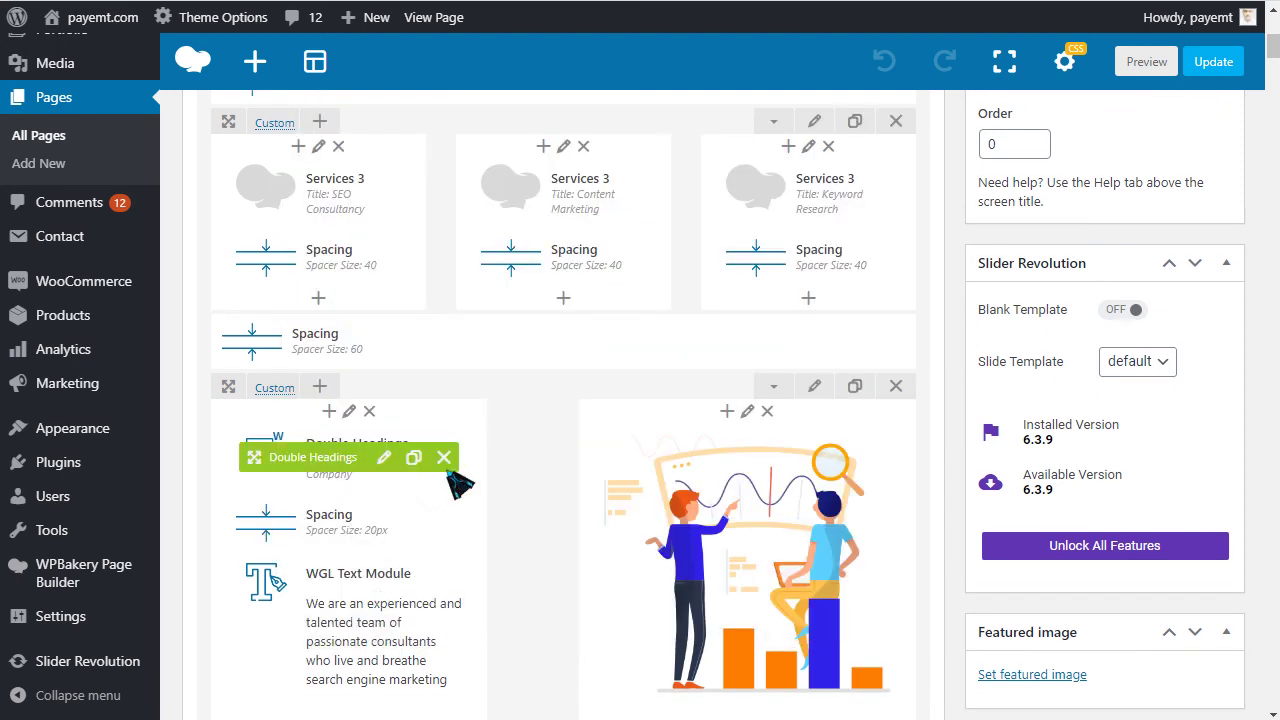
Step: Open the settings of the text block holding the illustration, look at its image and CSS animation option, and close them without changes
{"action": "scroll", "coordinate": [443, 460], "scroll_direction": "down", "scroll_amount": 1}
{"action": "left_click", "coordinate": [765, 470]}
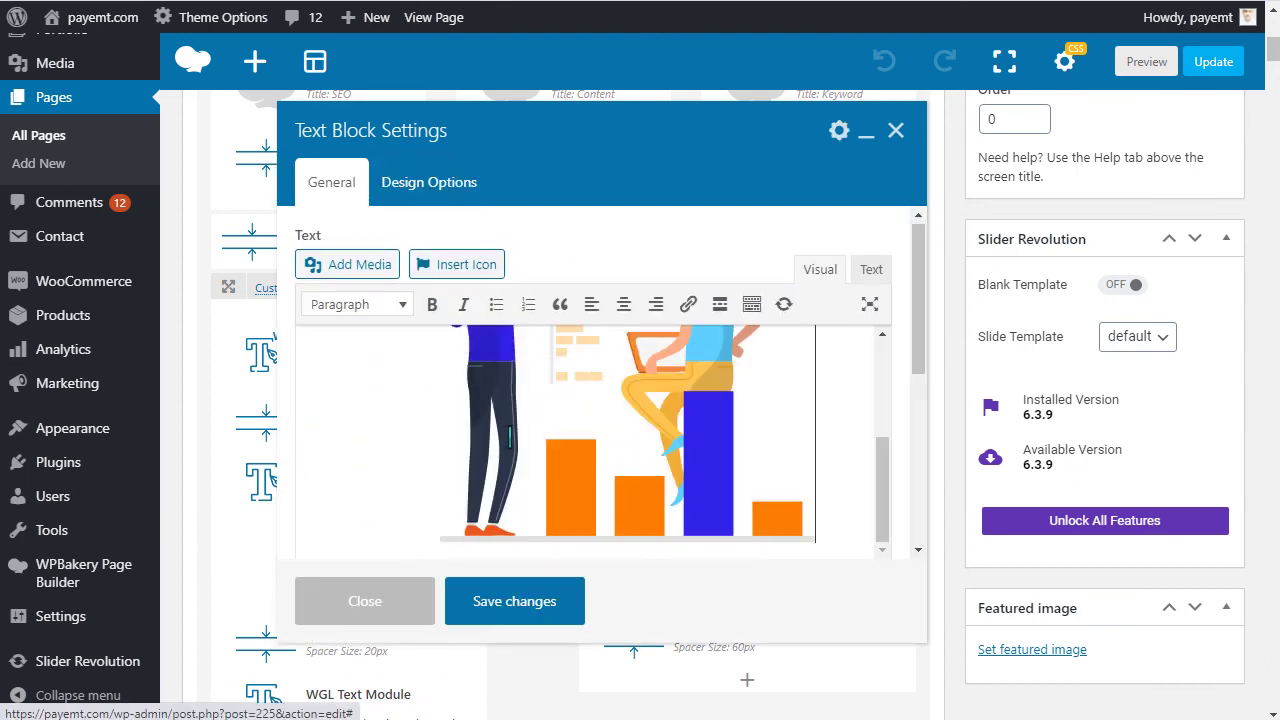
{"action": "scroll", "coordinate": [584, 390], "scroll_direction": "down", "scroll_amount": 2}
{"action": "left_click", "coordinate": [584, 390]}
{"action": "scroll", "coordinate": [584, 390], "scroll_direction": "up", "scroll_amount": 5}
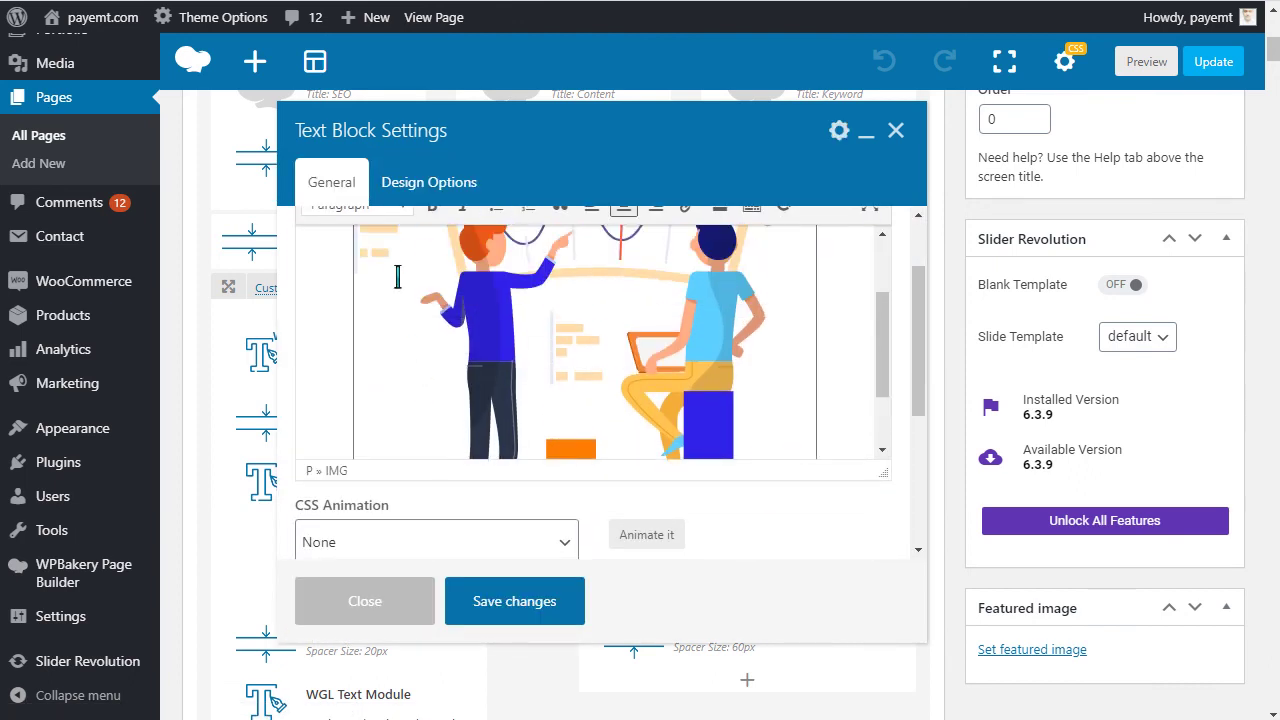
{"action": "left_click", "coordinate": [896, 131]}
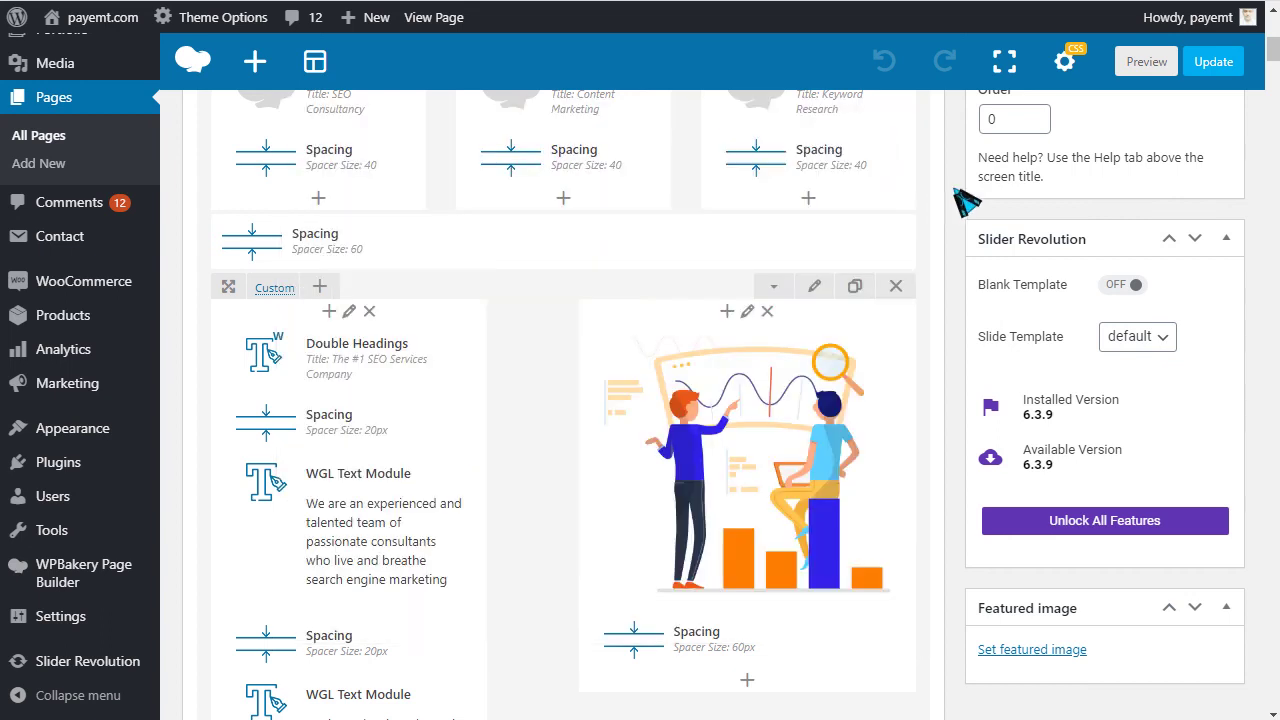
Step: Open the settings of the read more Button element, review its text, link and animation options, and close them without changes
{"action": "scroll", "coordinate": [300, 514], "scroll_direction": "down", "scroll_amount": 3}
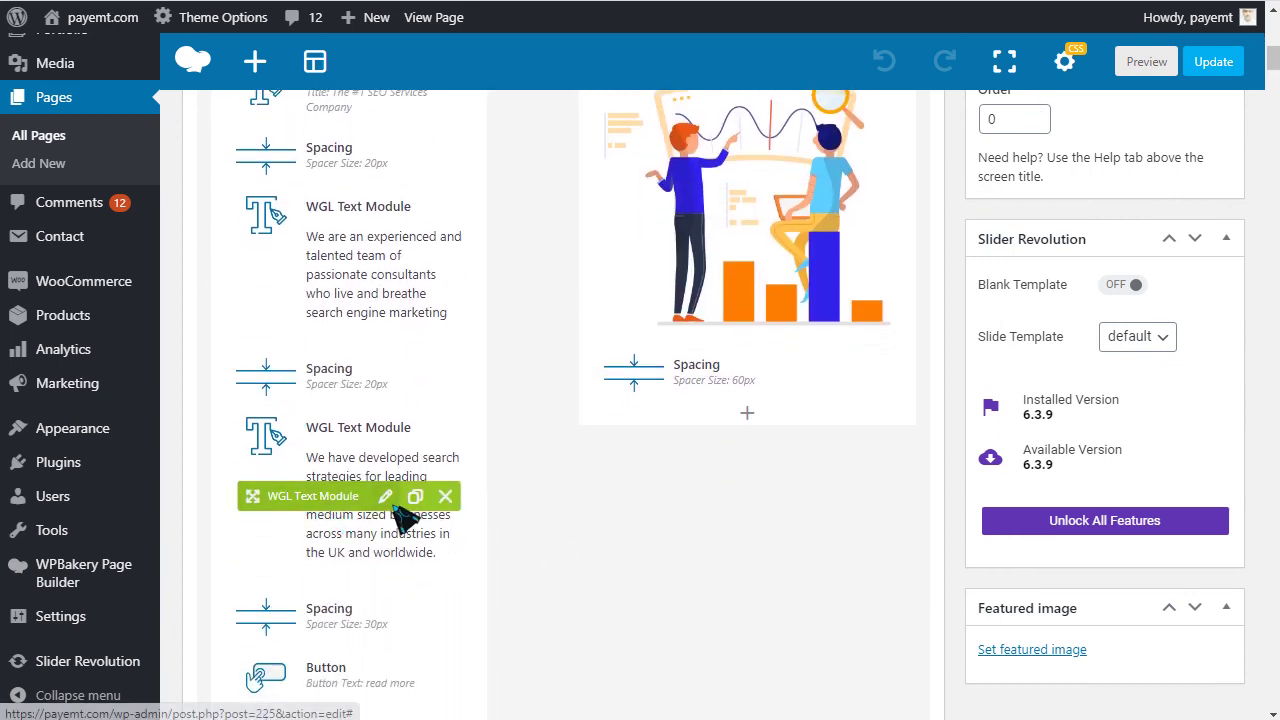
{"action": "scroll", "coordinate": [403, 569], "scroll_direction": "down", "scroll_amount": 2}
{"action": "left_click", "coordinate": [358, 511]}
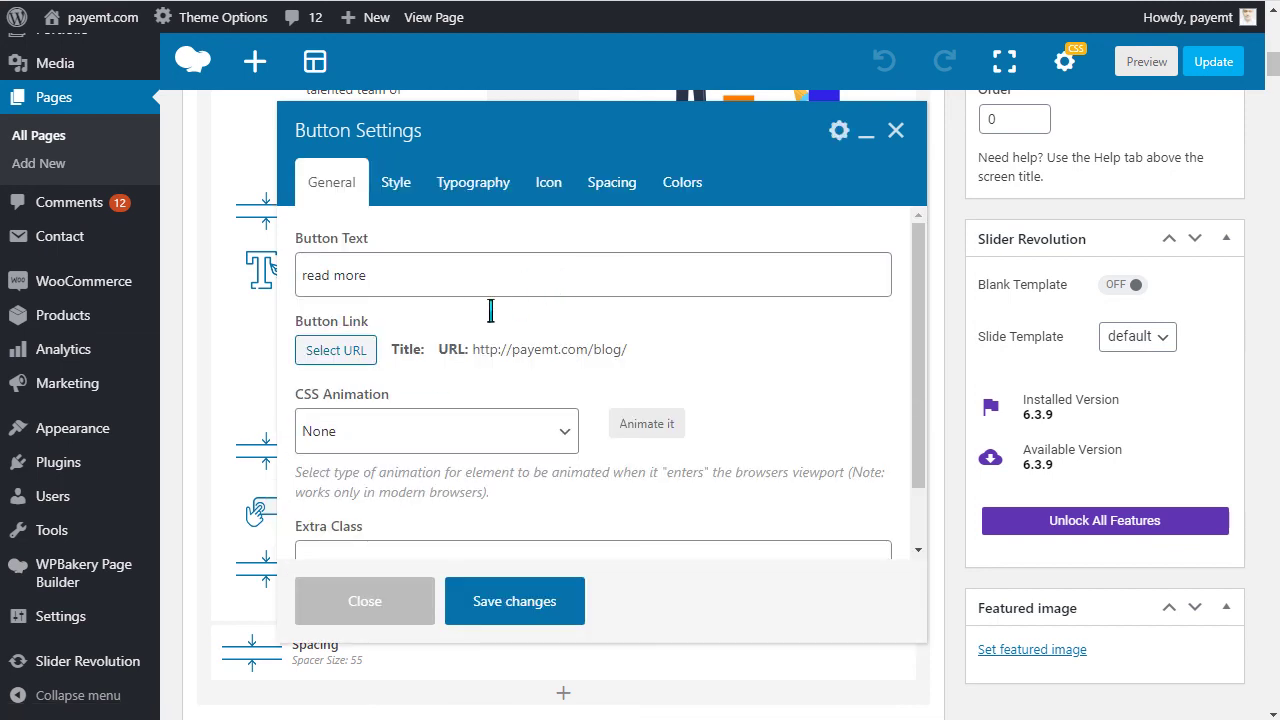
{"action": "left_click_drag", "start_coordinate": [400, 296], "coordinate": [310, 298]}
{"action": "scroll", "coordinate": [505, 440], "scroll_direction": "down", "scroll_amount": 1}
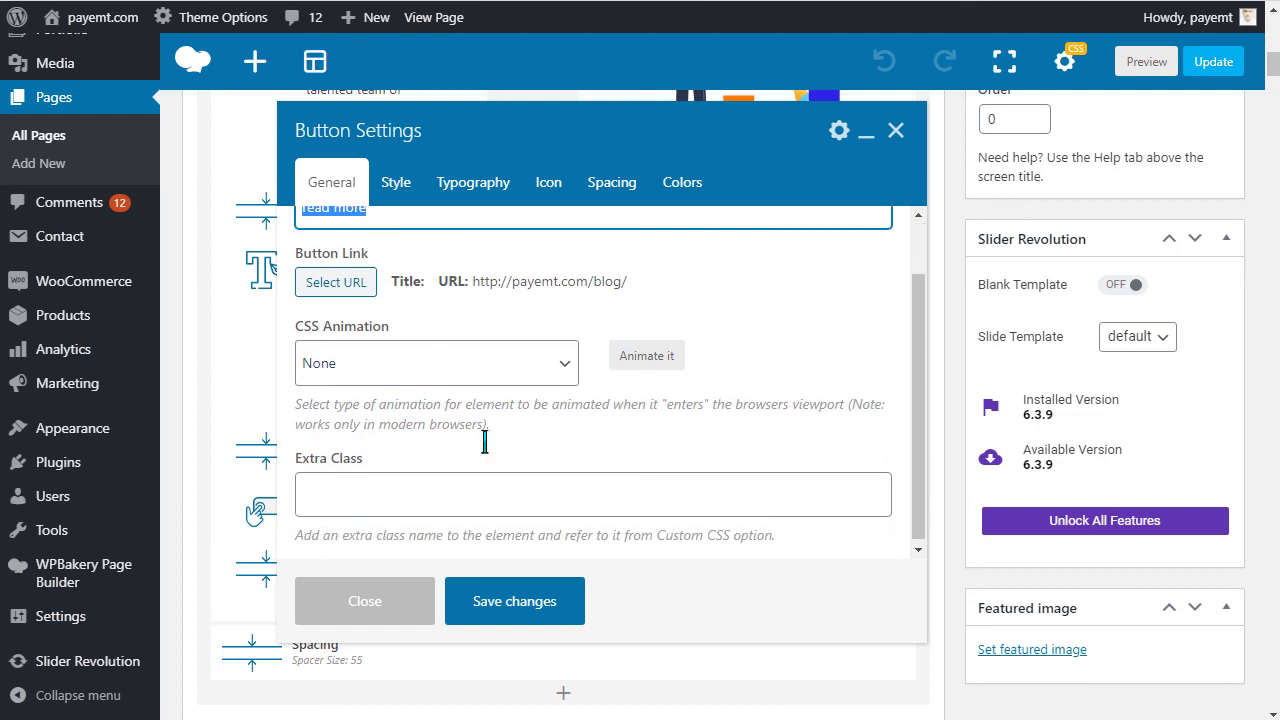
{"action": "left_click", "coordinate": [390, 608]}
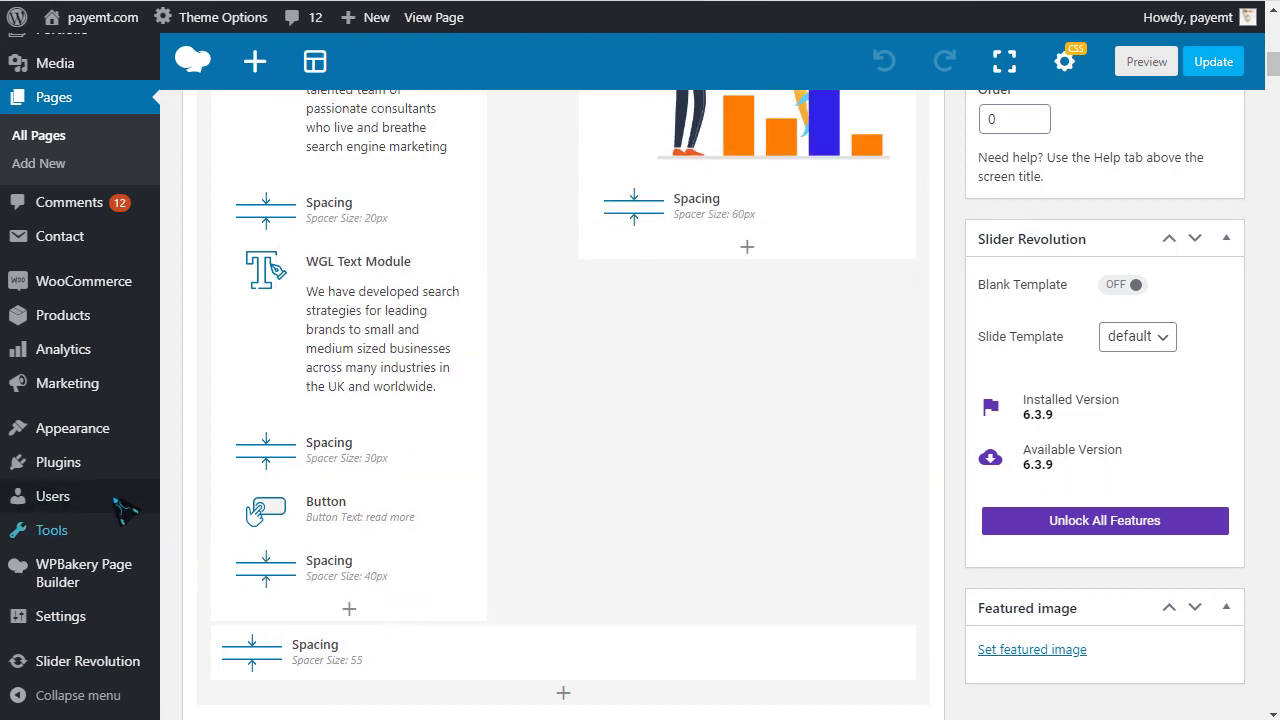
Step: Open the Permalink Settings and choose the Post name URL structure
{"action": "mouse_move", "coordinate": [128, 500]}
{"action": "mouse_move", "coordinate": [120, 477]}
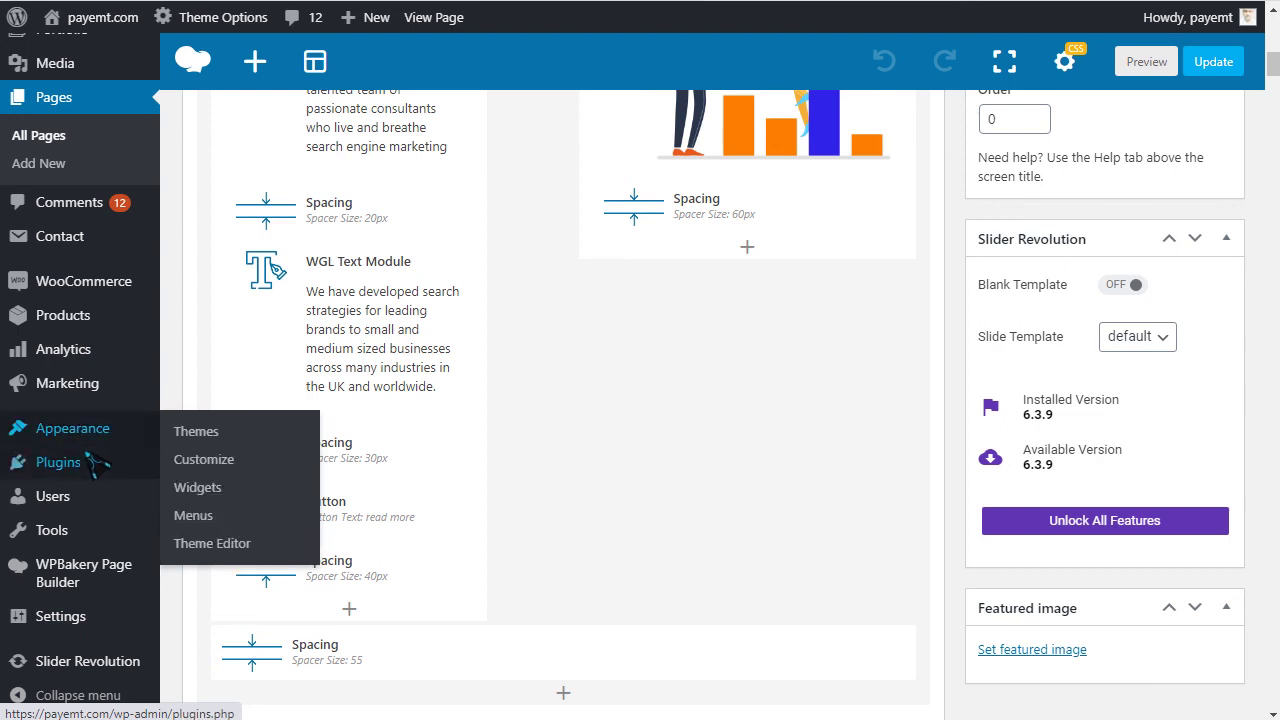
{"action": "scroll", "coordinate": [130, 460], "scroll_direction": "down", "scroll_amount": 1}
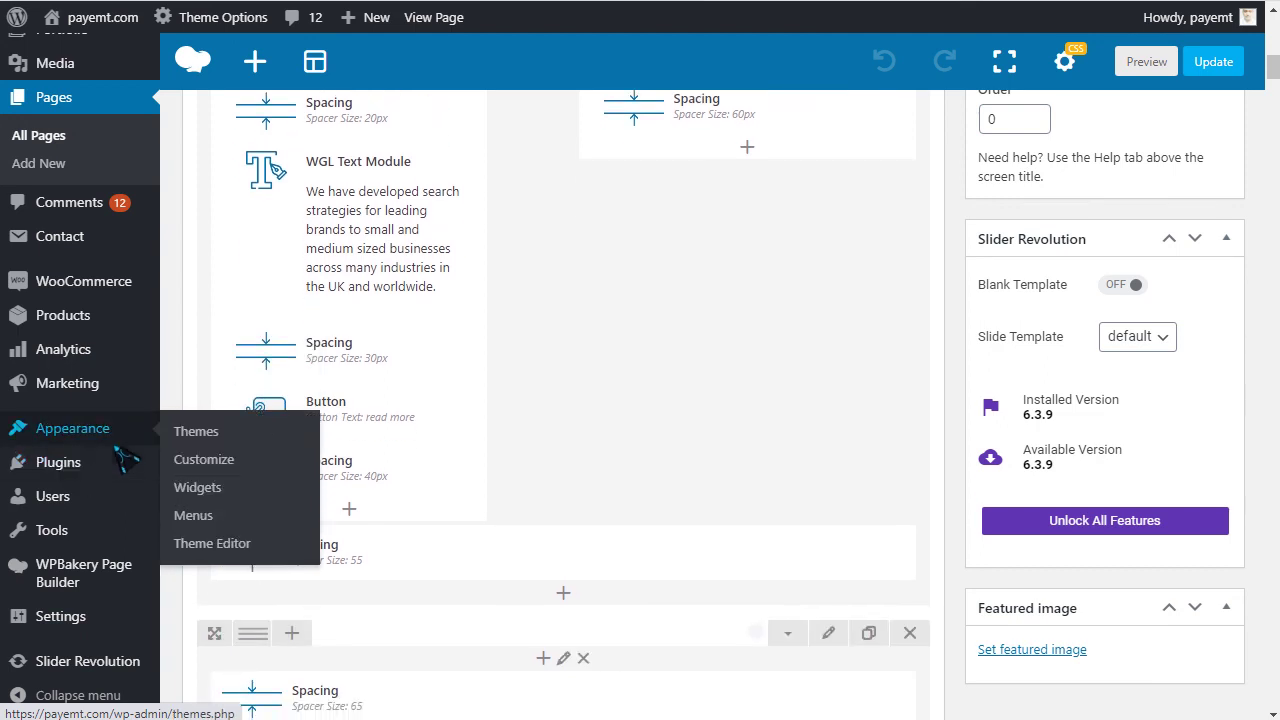
{"action": "scroll", "coordinate": [125, 465], "scroll_direction": "down", "scroll_amount": 1}
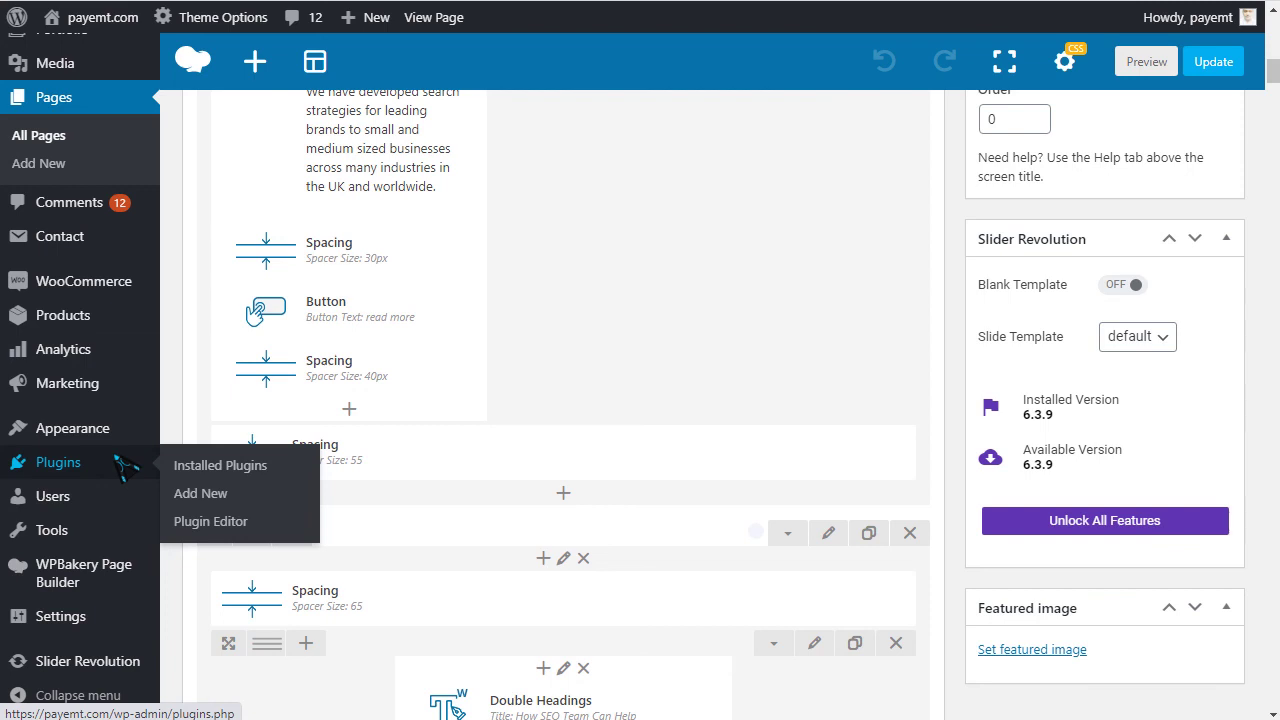
{"action": "mouse_move", "coordinate": [78, 620]}
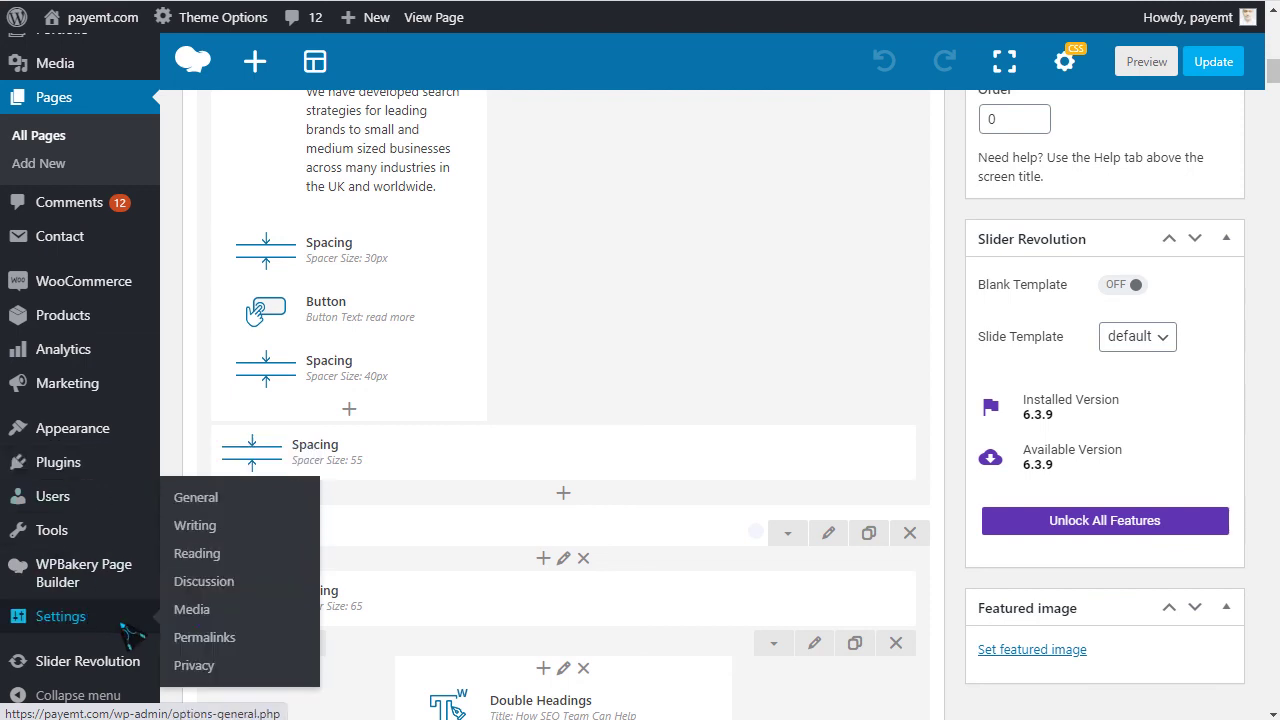
{"action": "left_click", "coordinate": [214, 638]}
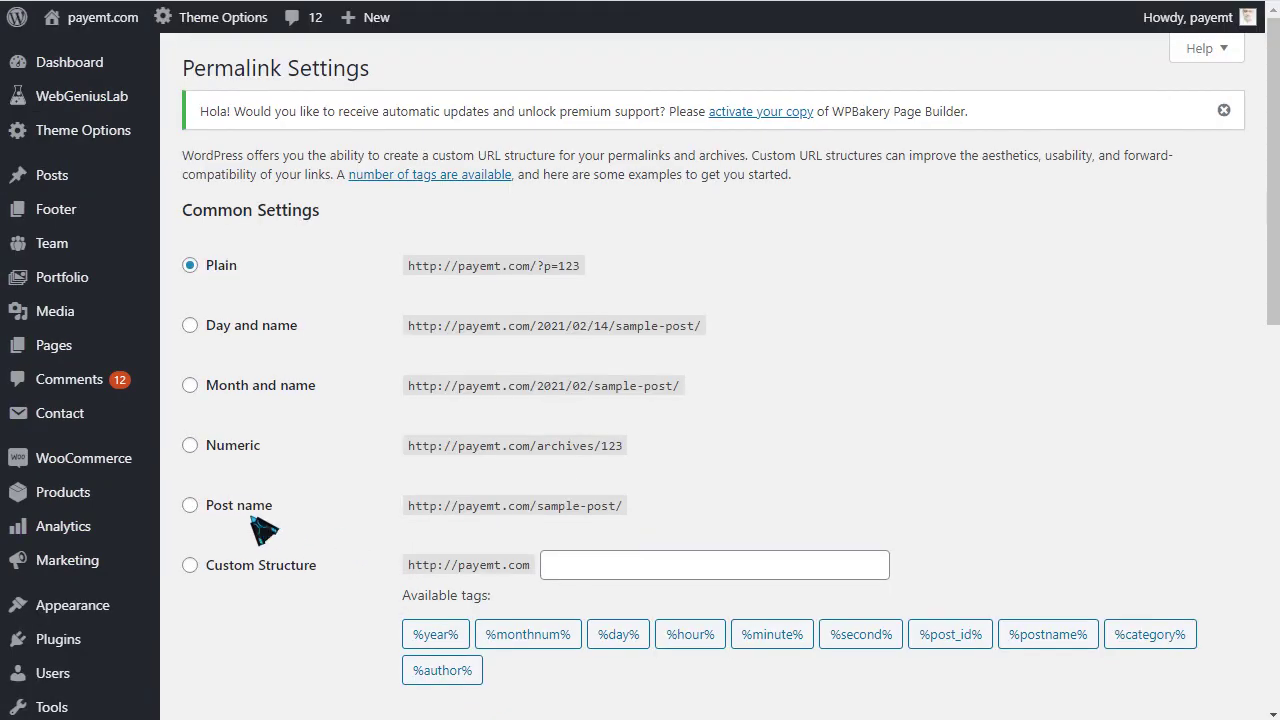
{"action": "left_click", "coordinate": [242, 507]}
{"action": "left_click_drag", "start_coordinate": [208, 508], "coordinate": [288, 511]}
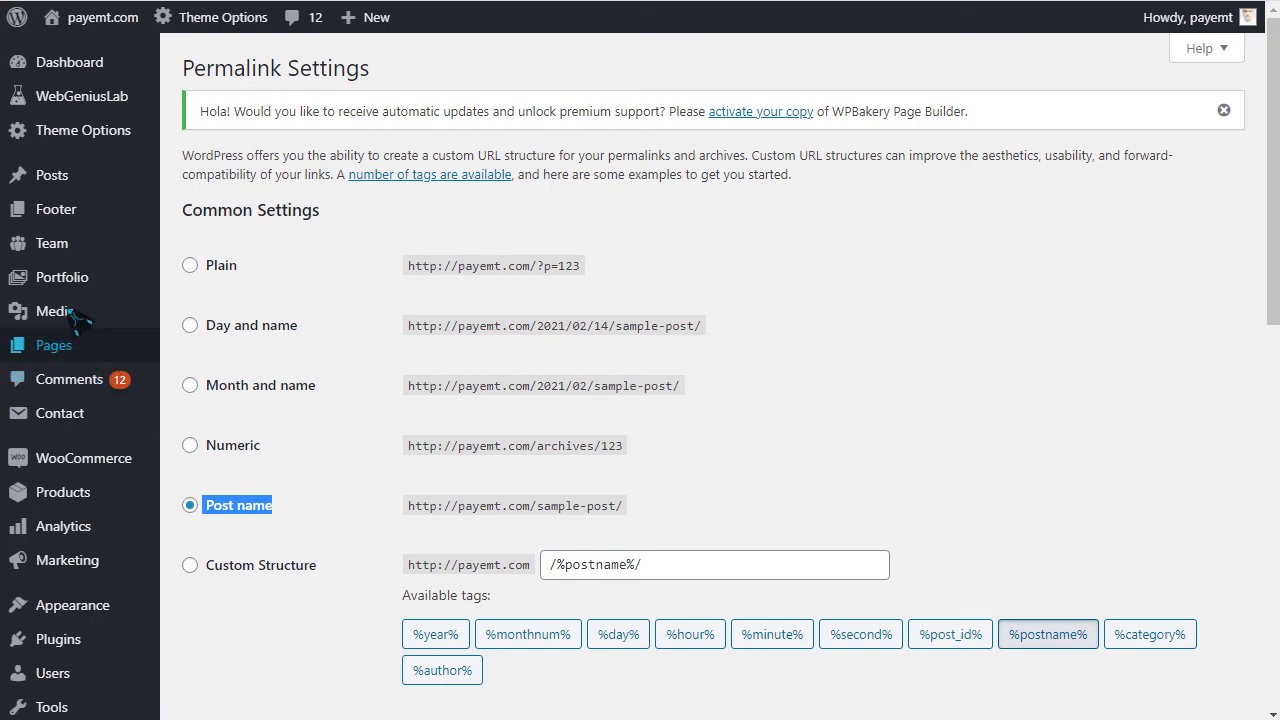
Step: In WooCommerce's Accounts & Privacy settings, allow customers to order without an account and to log into an existing account during checkout
{"action": "mouse_move", "coordinate": [75, 238]}
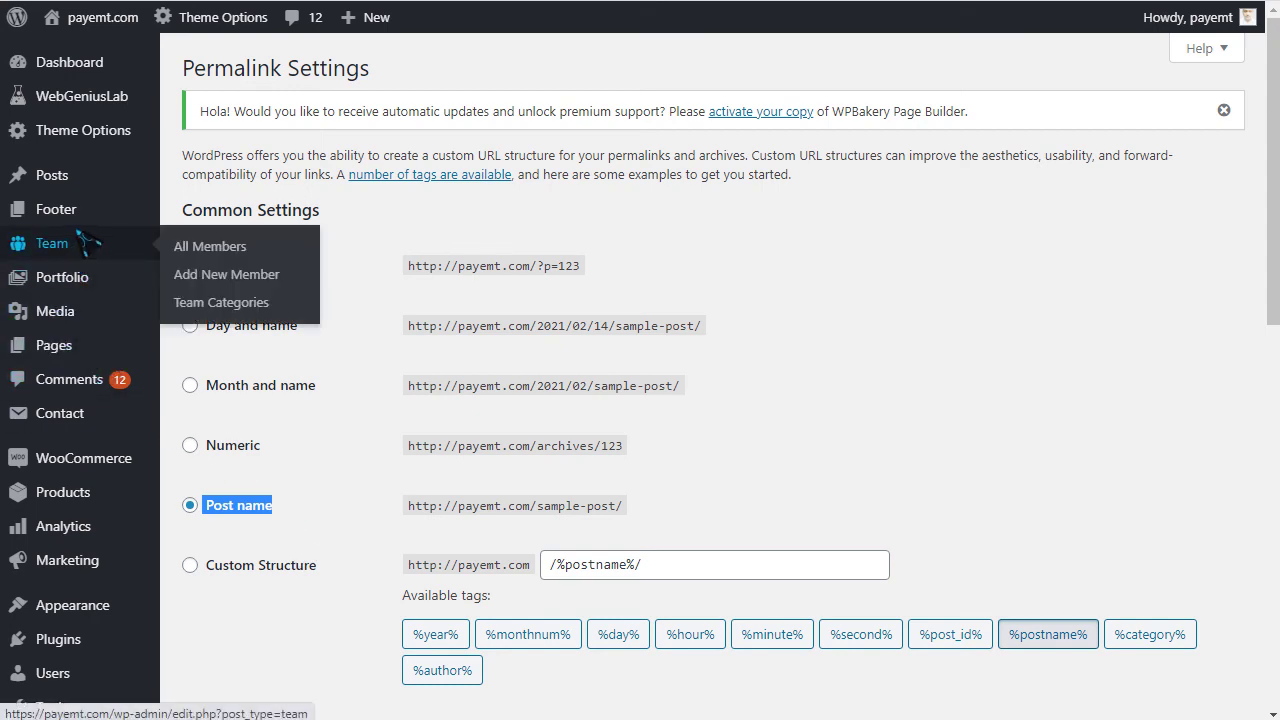
{"action": "mouse_move", "coordinate": [85, 465]}
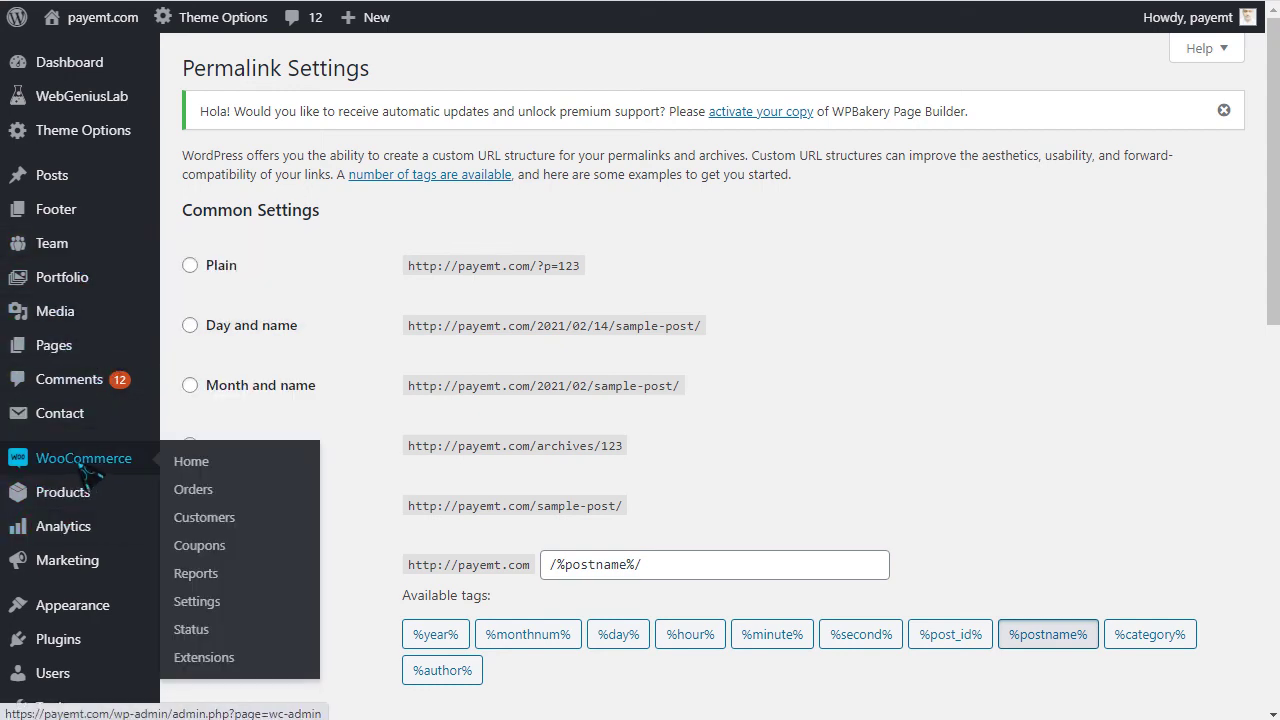
{"action": "left_click", "coordinate": [211, 604]}
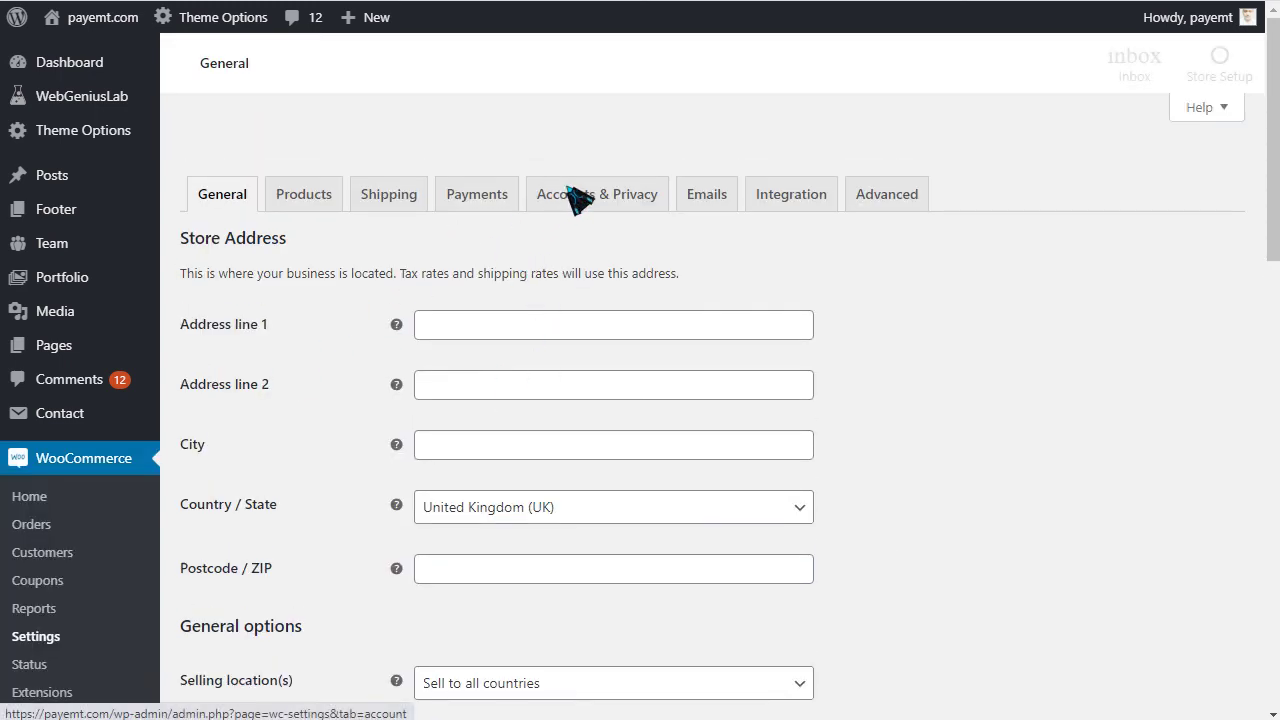
{"action": "left_click", "coordinate": [575, 192]}
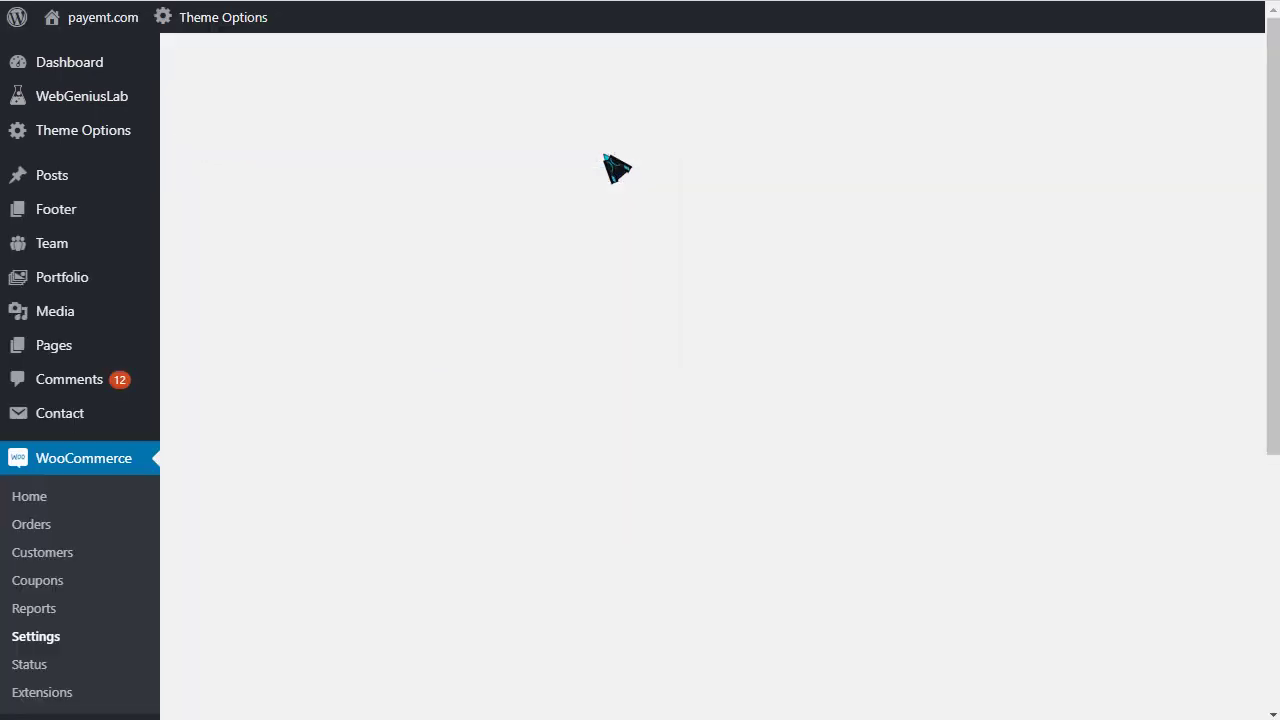
{"action": "left_click", "coordinate": [422, 371]}
{"action": "left_click", "coordinate": [424, 340]}
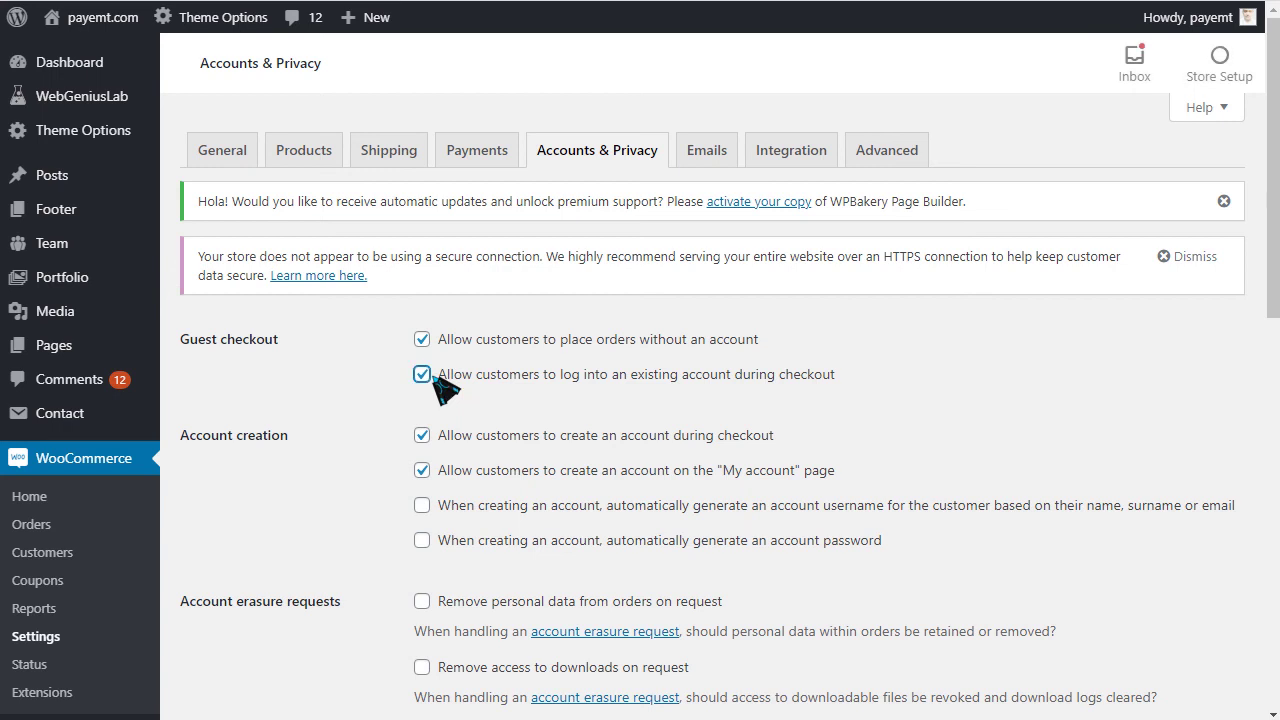
Step: Review the WooCommerce options for guest checkout, account creation, personal data removal, privacy policy texts and data retention
{"action": "left_click_drag", "start_coordinate": [645, 376], "coordinate": [830, 378]}
{"action": "scroll", "coordinate": [572, 378], "scroll_direction": "down", "scroll_amount": 1}
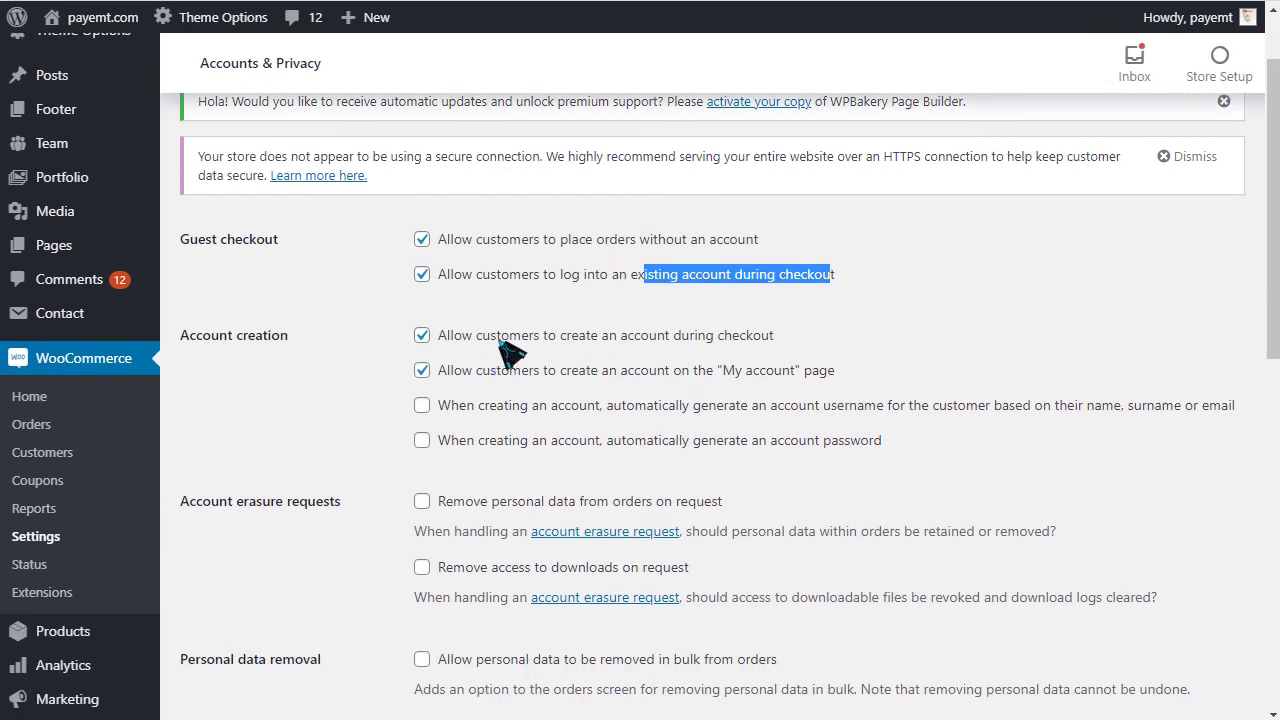
{"action": "left_click_drag", "start_coordinate": [508, 338], "coordinate": [780, 340]}
{"action": "left_click_drag", "start_coordinate": [693, 372], "coordinate": [838, 372]}
{"action": "left_click_drag", "start_coordinate": [628, 408], "coordinate": [866, 408]}
{"action": "left_click_drag", "start_coordinate": [668, 444], "coordinate": [880, 446]}
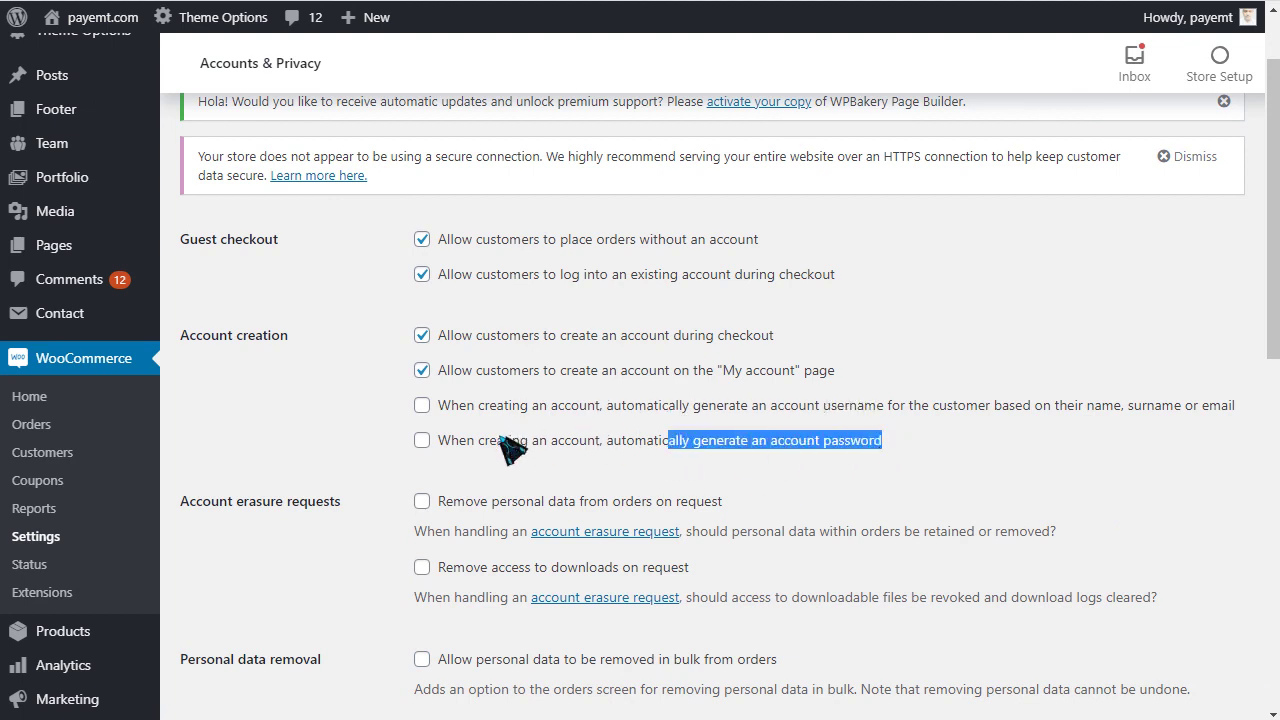
{"action": "scroll", "coordinate": [510, 450], "scroll_direction": "down", "scroll_amount": 5}
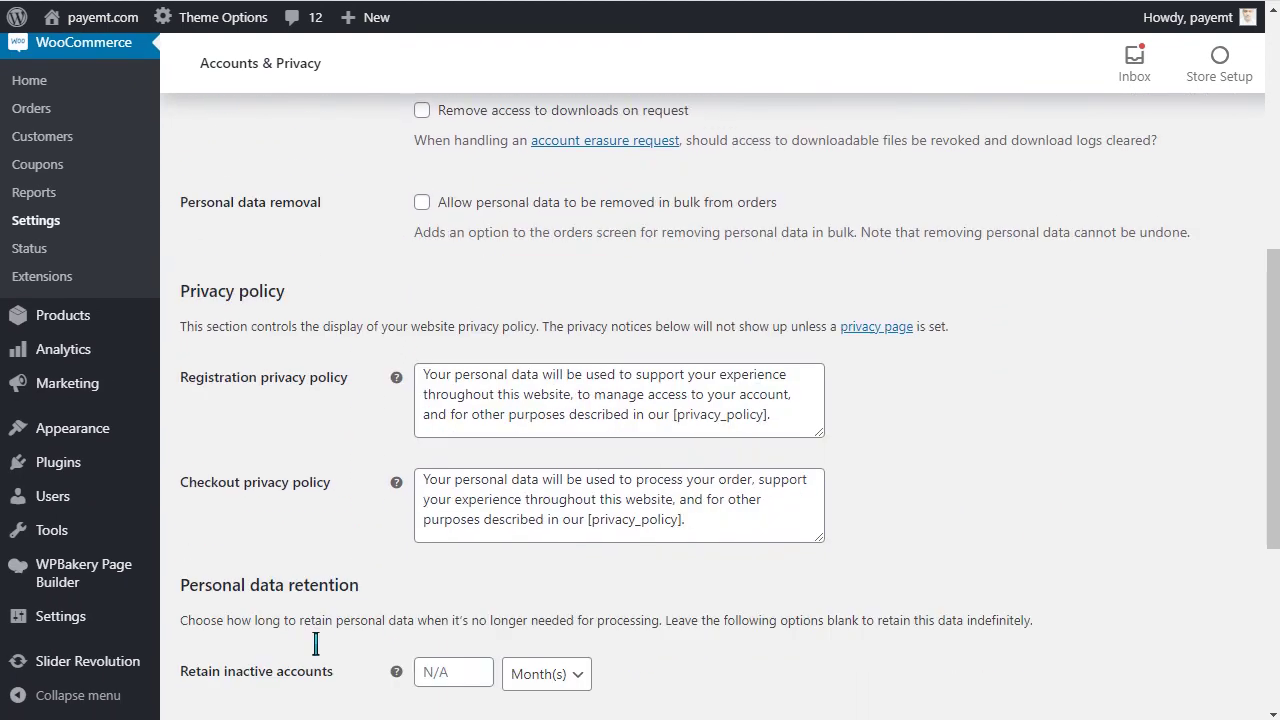
{"action": "scroll", "coordinate": [280, 480], "scroll_direction": "up", "scroll_amount": 2}
{"action": "scroll", "coordinate": [220, 480], "scroll_direction": "down", "scroll_amount": 2}
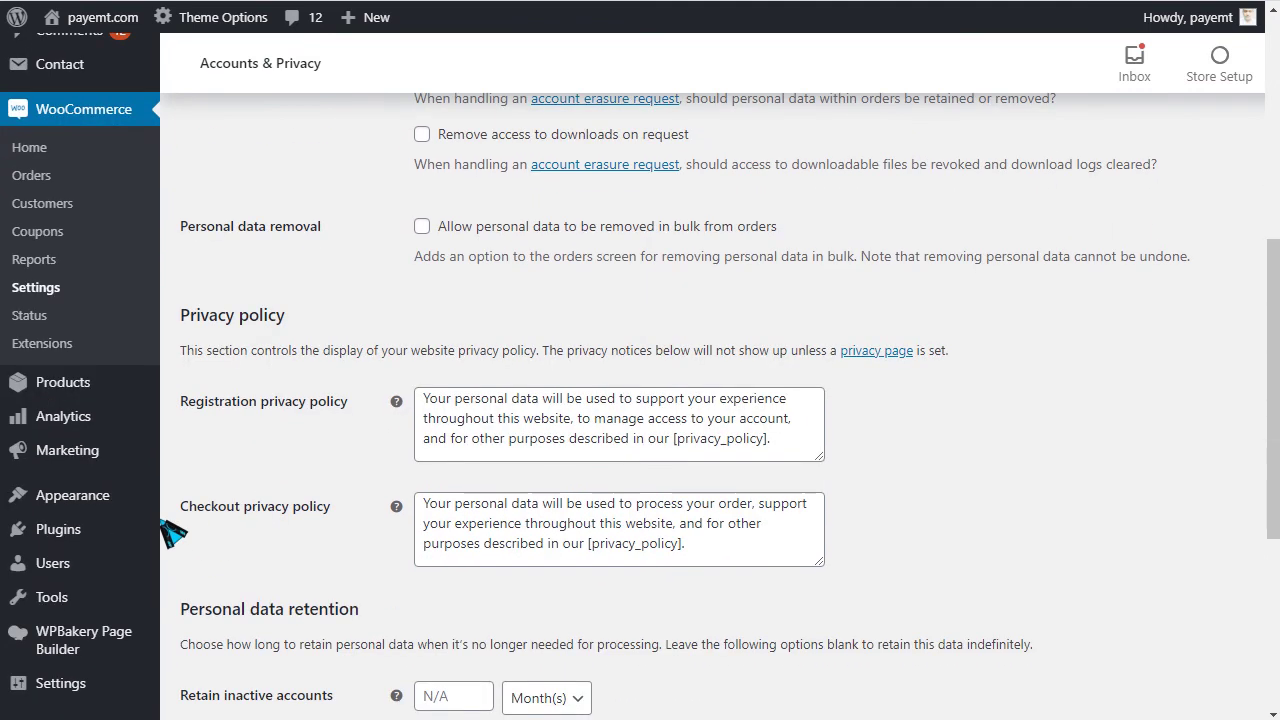
Step: Leave the WooCommerce settings without saving and open the WordPress Menus page to examine the main menu's structure
{"action": "left_click", "coordinate": [205, 590]}
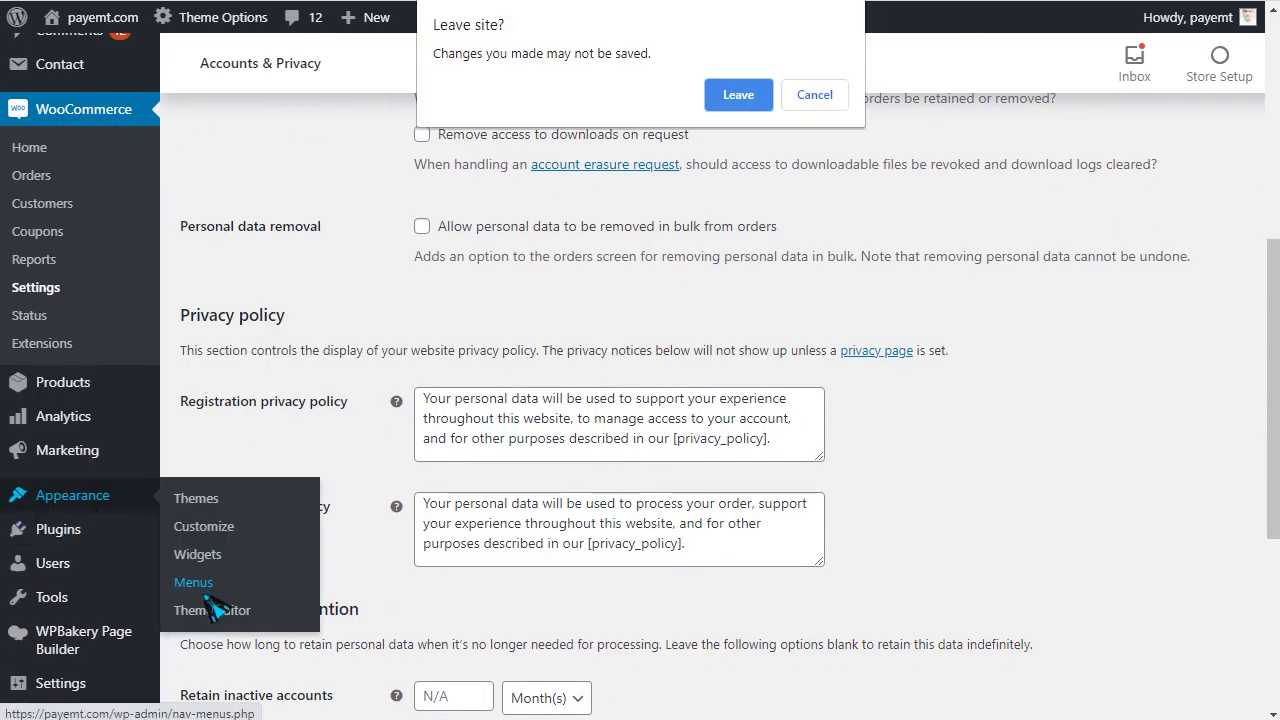
{"action": "left_click", "coordinate": [738, 100]}
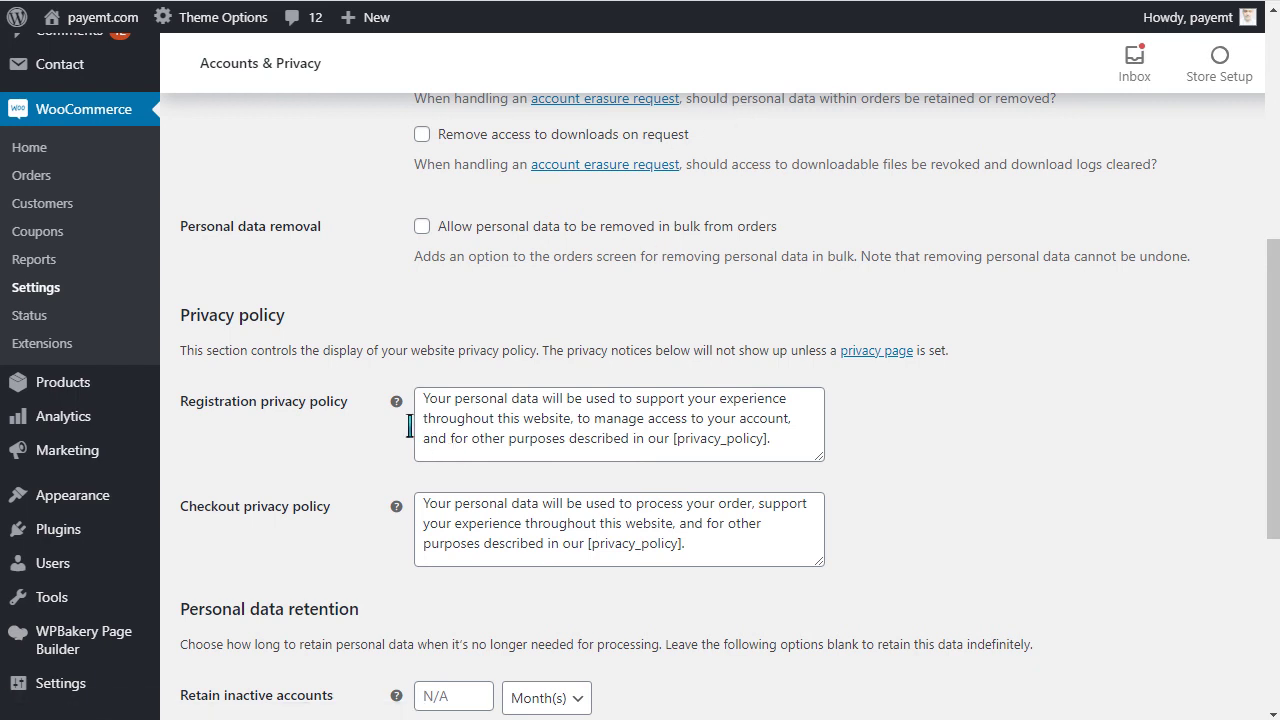
{"action": "scroll", "coordinate": [543, 331], "scroll_direction": "down", "scroll_amount": 2}
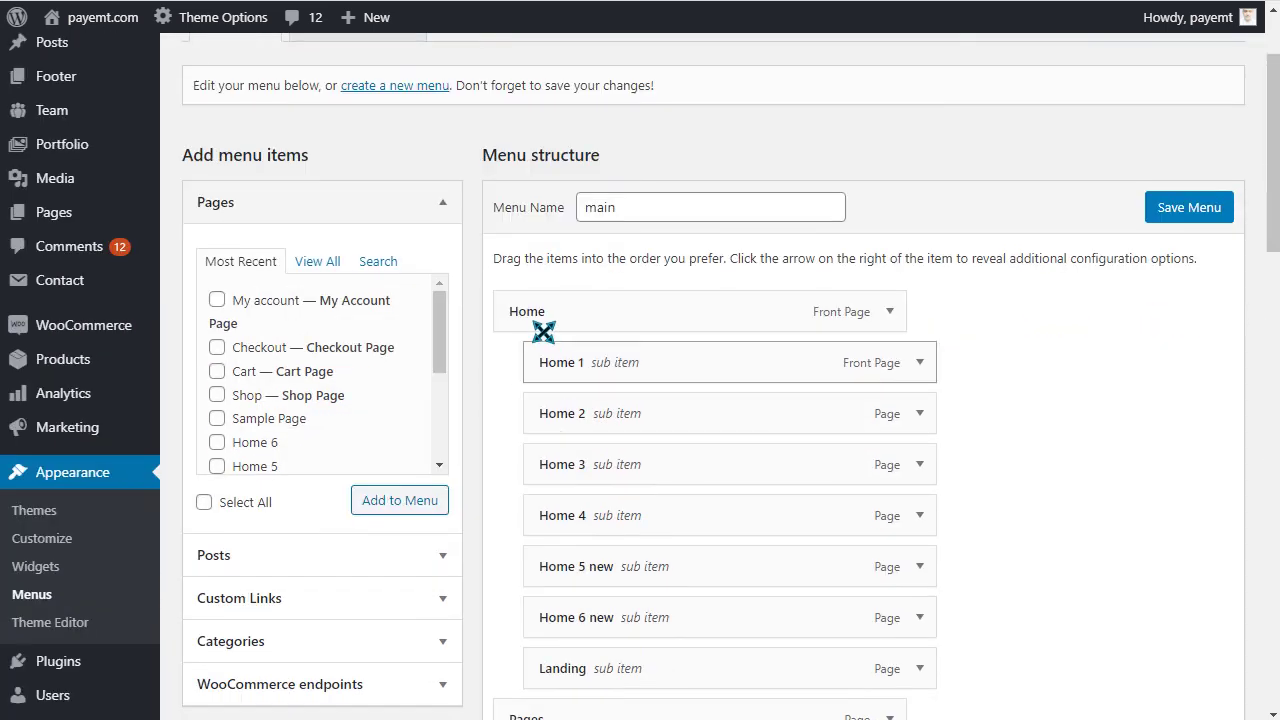
{"action": "scroll", "coordinate": [771, 408], "scroll_direction": "down", "scroll_amount": 1}
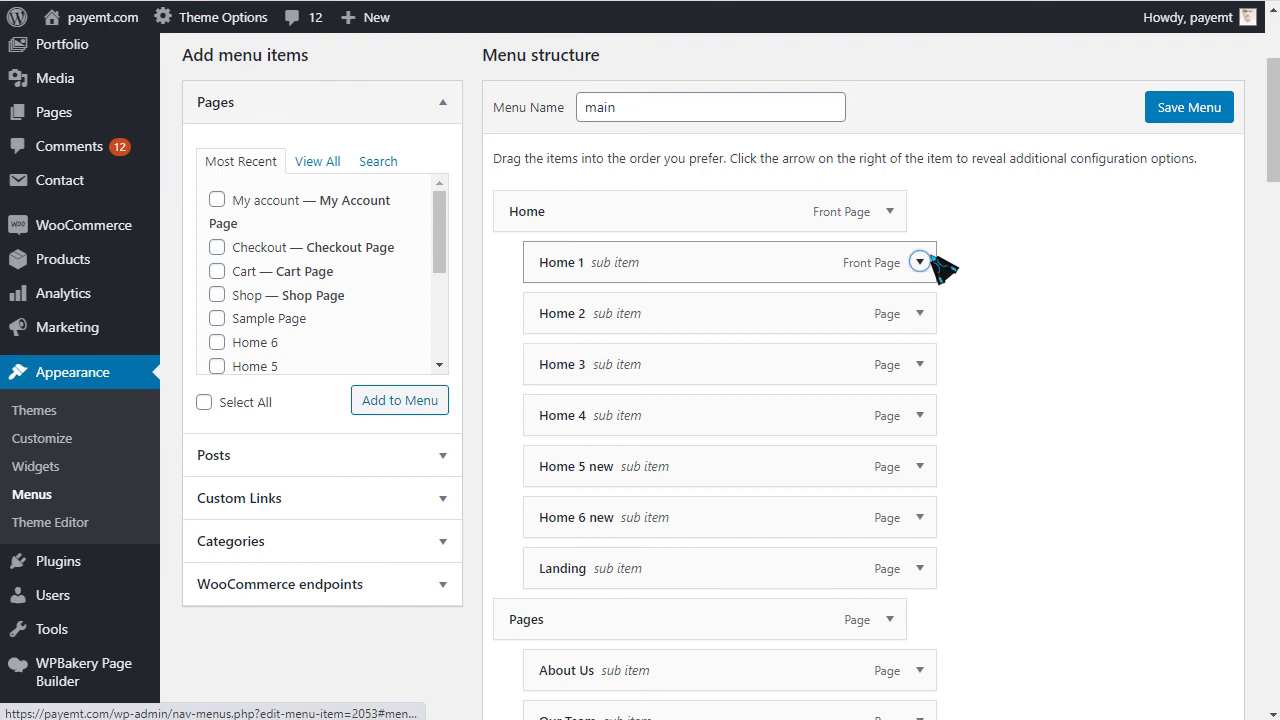
Step: Expand the Home 1 sub item of the main menu, review its label, mega menu, move and remove options, and collapse it
{"action": "left_click", "coordinate": [919, 262]}
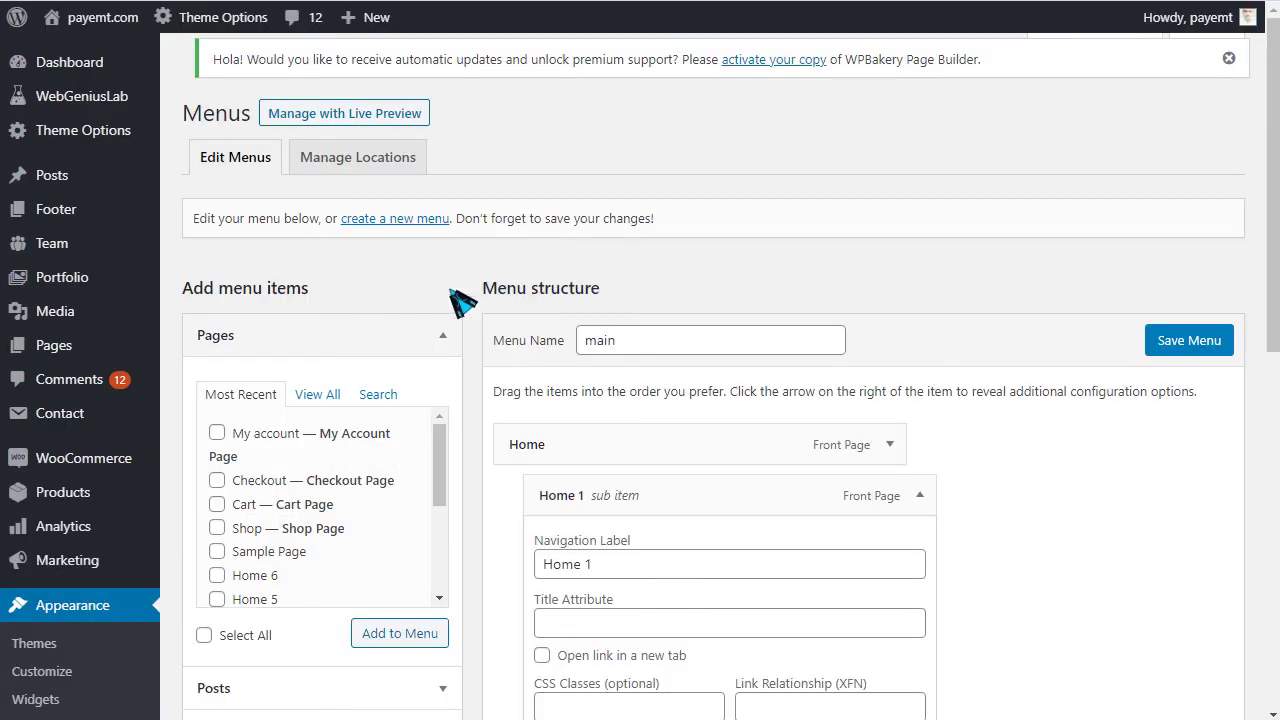
{"action": "scroll", "coordinate": [730, 395], "scroll_direction": "down", "scroll_amount": 2}
{"action": "scroll", "coordinate": [600, 460], "scroll_direction": "down", "scroll_amount": 2}
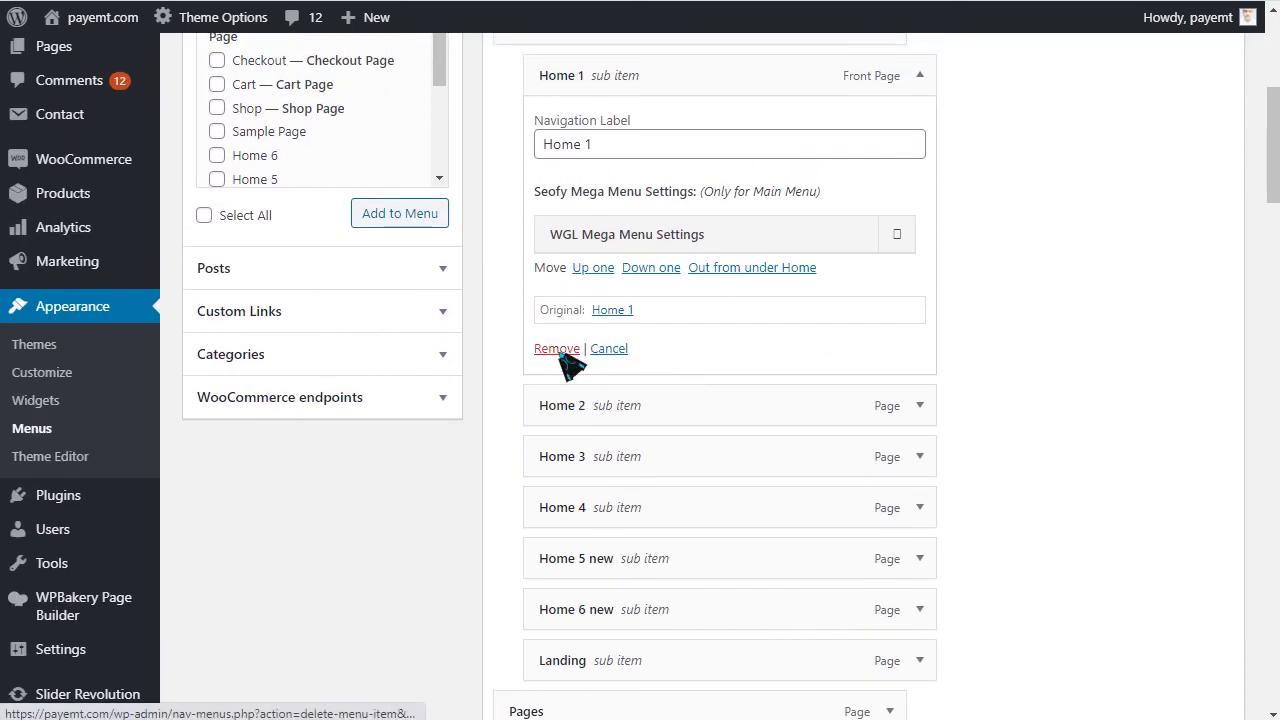
{"action": "scroll", "coordinate": [791, 277], "scroll_direction": "up", "scroll_amount": 2}
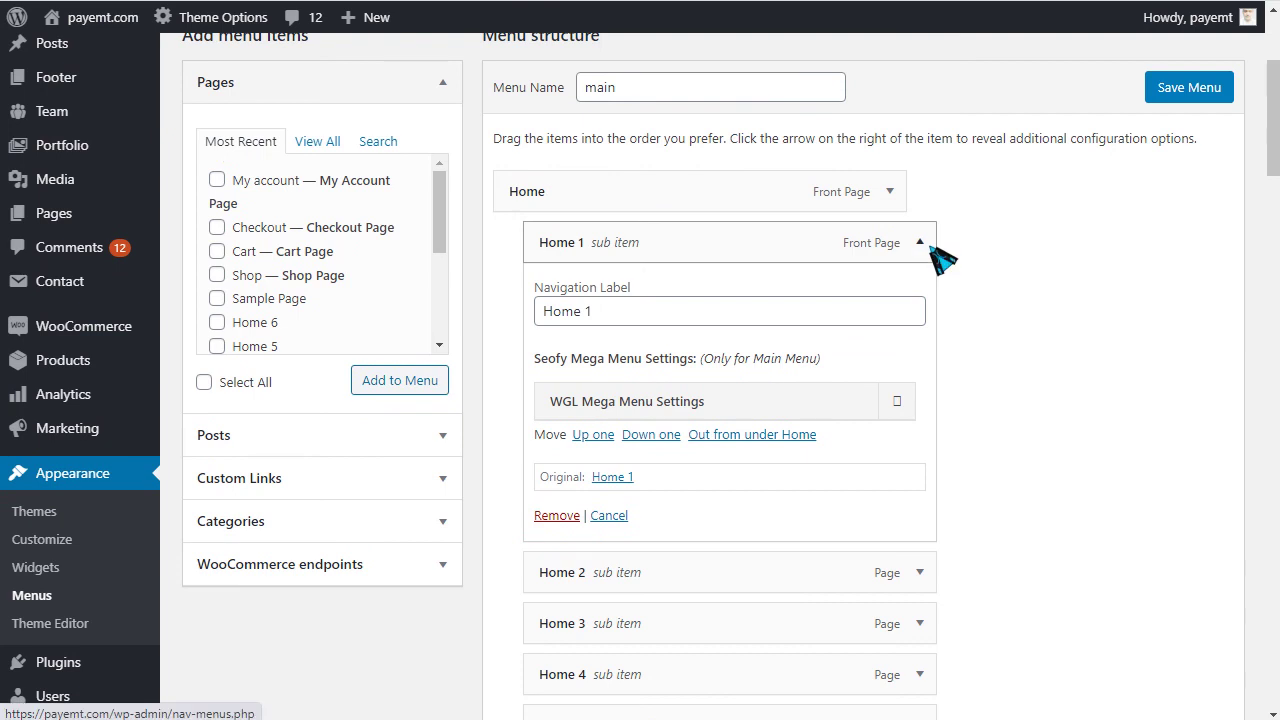
{"action": "left_click", "coordinate": [919, 243]}
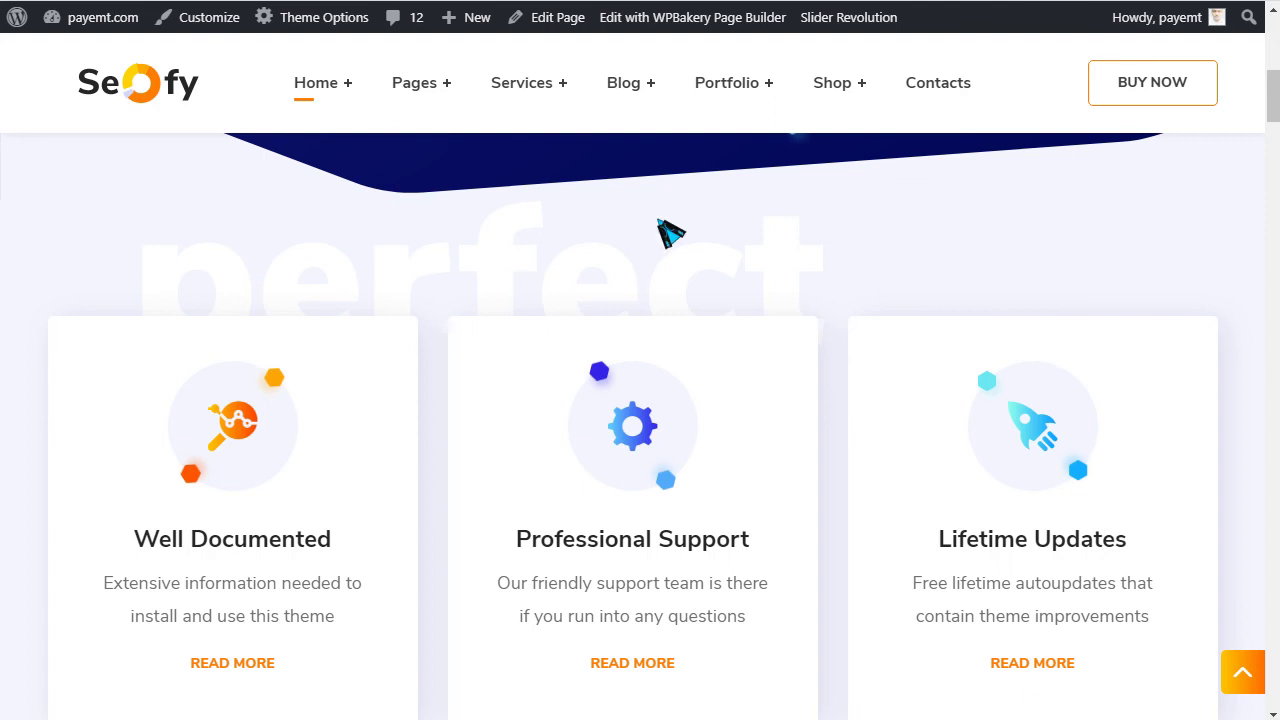
Step: Examine the landing page's feature boxes and pre-built home page layouts, along with the entries of the Home submenu
{"action": "scroll", "coordinate": [905, 535], "scroll_direction": "down", "scroll_amount": 2}
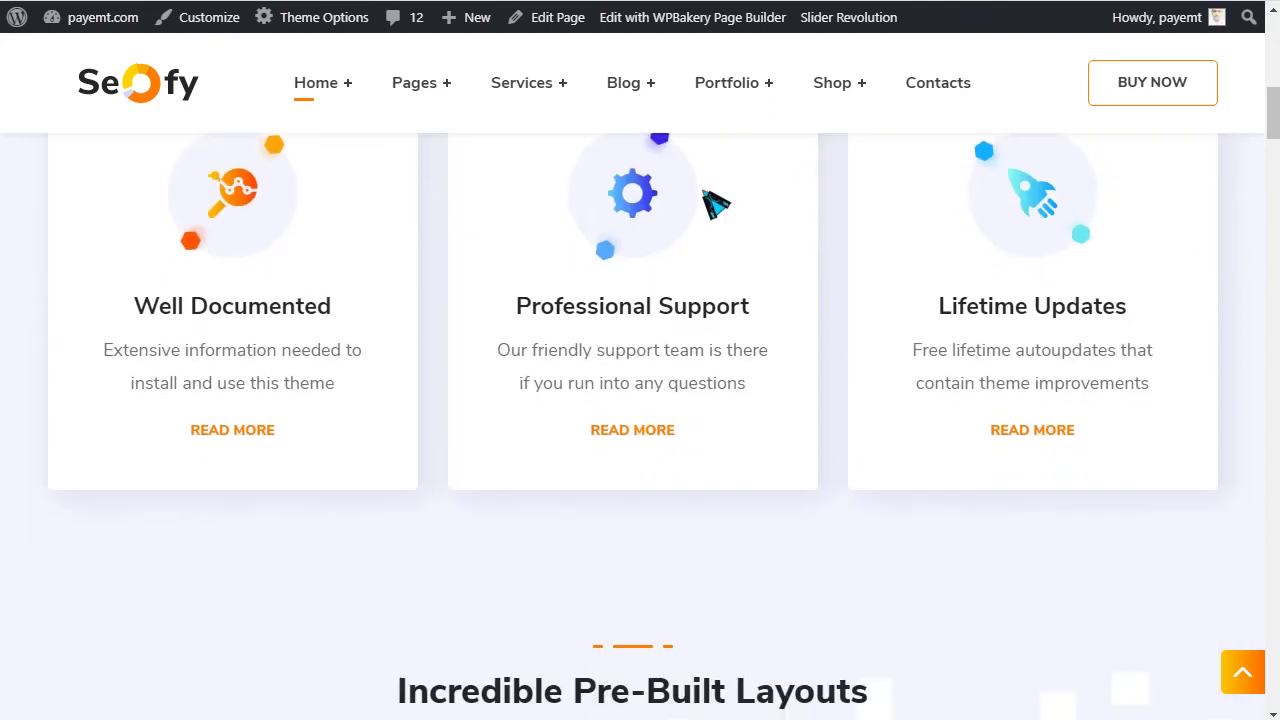
{"action": "scroll", "coordinate": [280, 314], "scroll_direction": "down", "scroll_amount": 4}
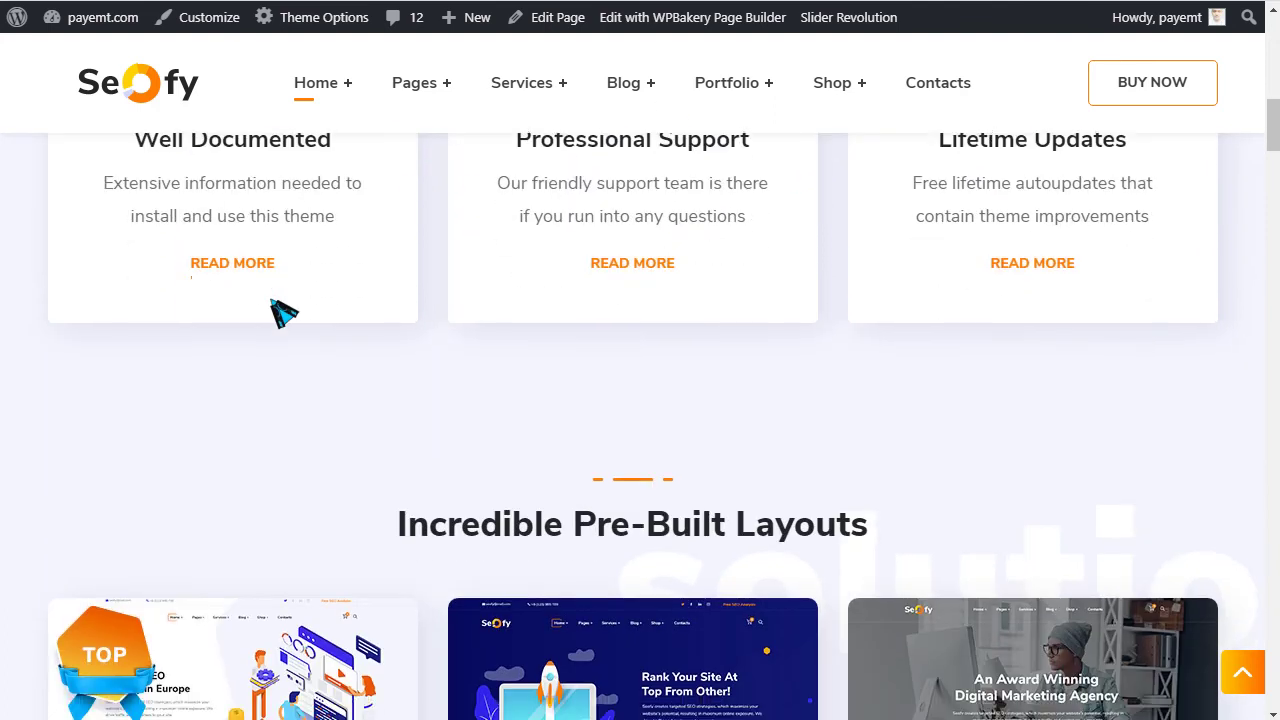
{"action": "scroll", "coordinate": [640, 420], "scroll_direction": "down", "scroll_amount": 4}
{"action": "mouse_move", "coordinate": [340, 95]}
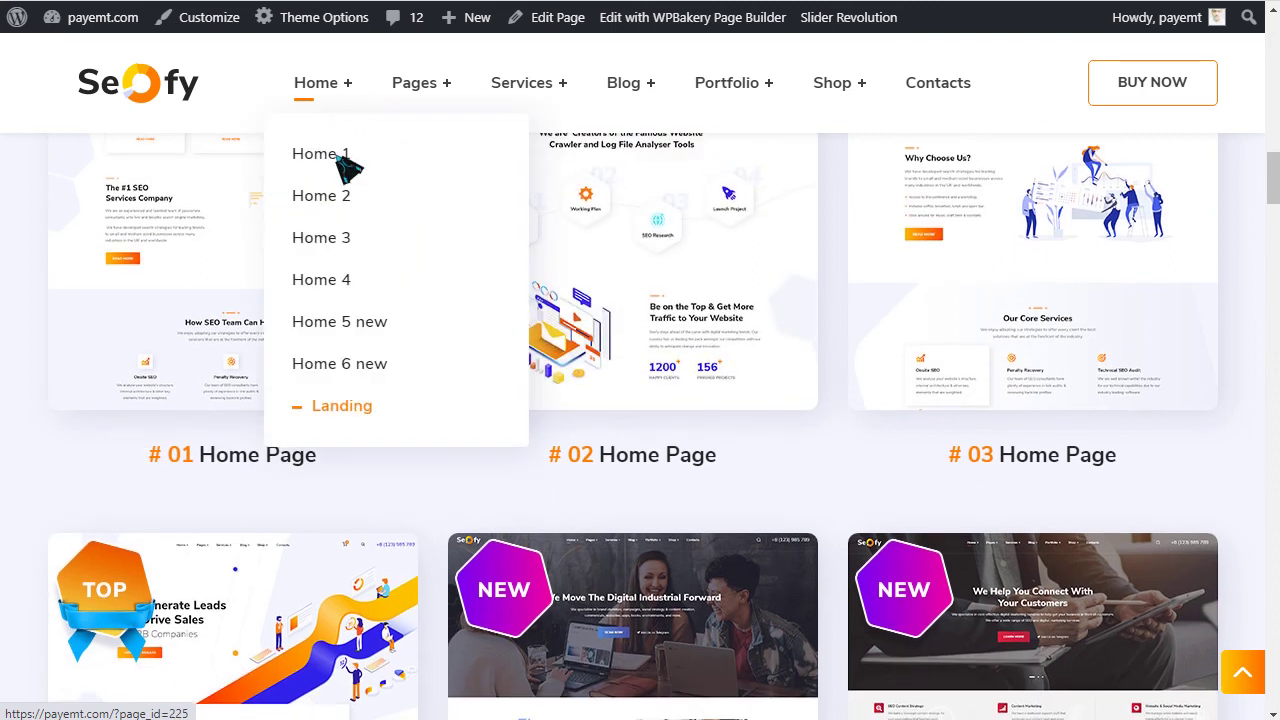
{"action": "scroll", "coordinate": [388, 340], "scroll_direction": "down", "scroll_amount": 3}
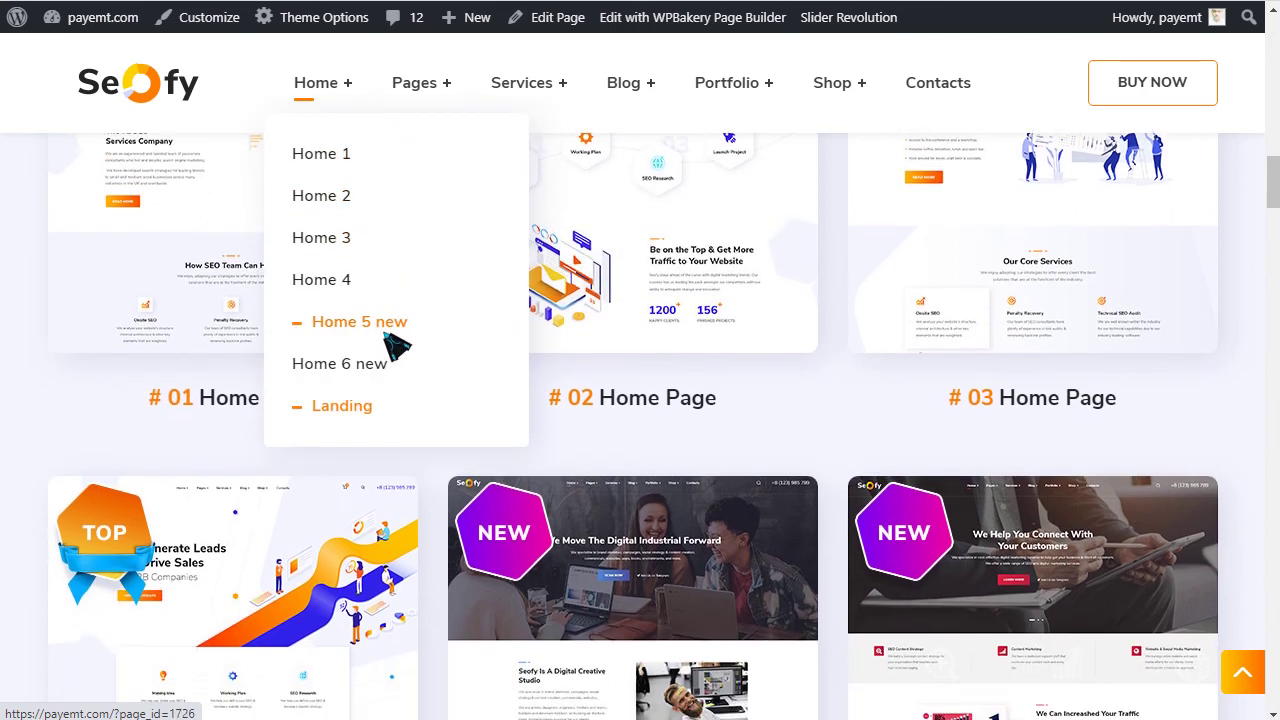
{"action": "scroll", "coordinate": [271, 471], "scroll_direction": "down", "scroll_amount": 2}
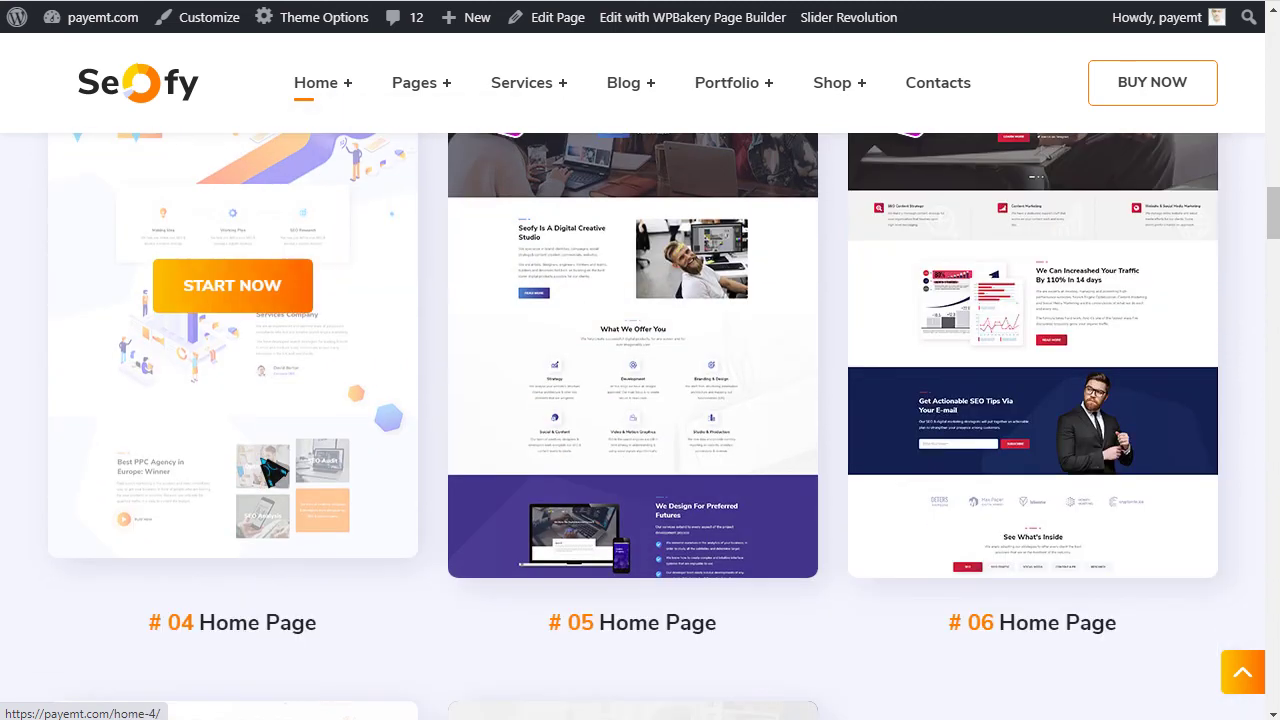
{"action": "scroll", "coordinate": [294, 457], "scroll_direction": "down", "scroll_amount": 6}
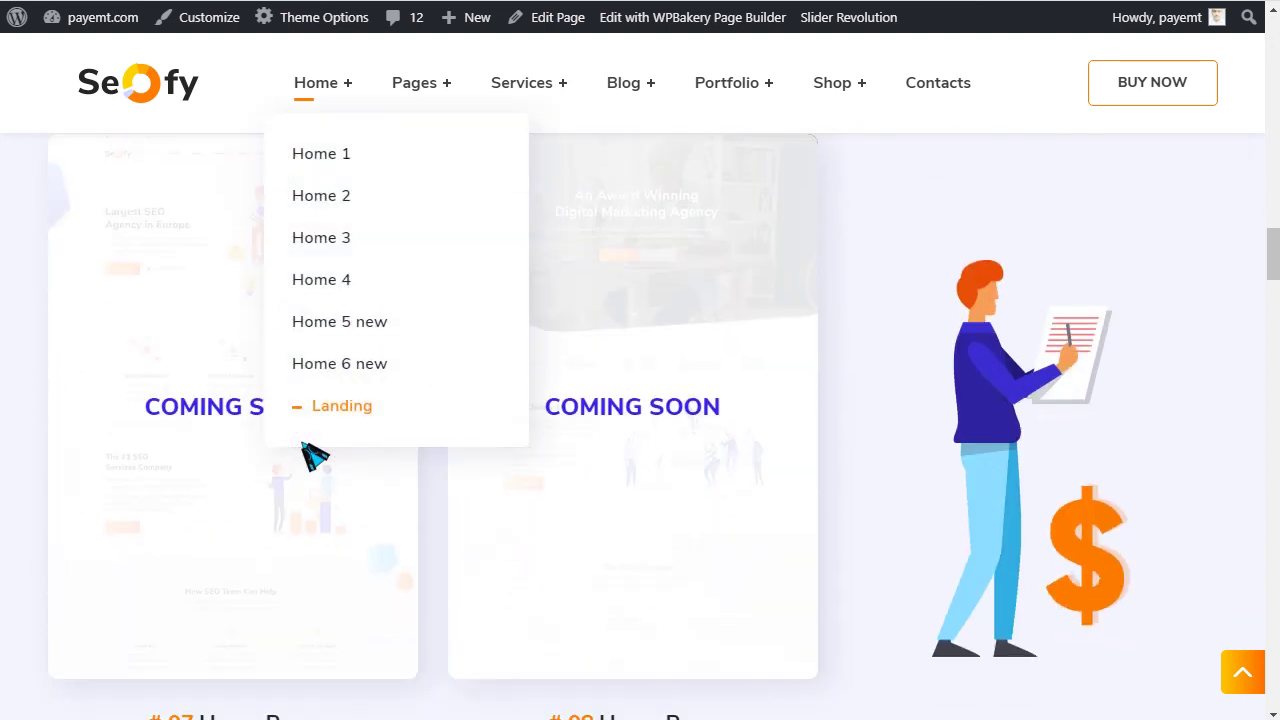
{"action": "scroll", "coordinate": [470, 488], "scroll_direction": "down", "scroll_amount": 5}
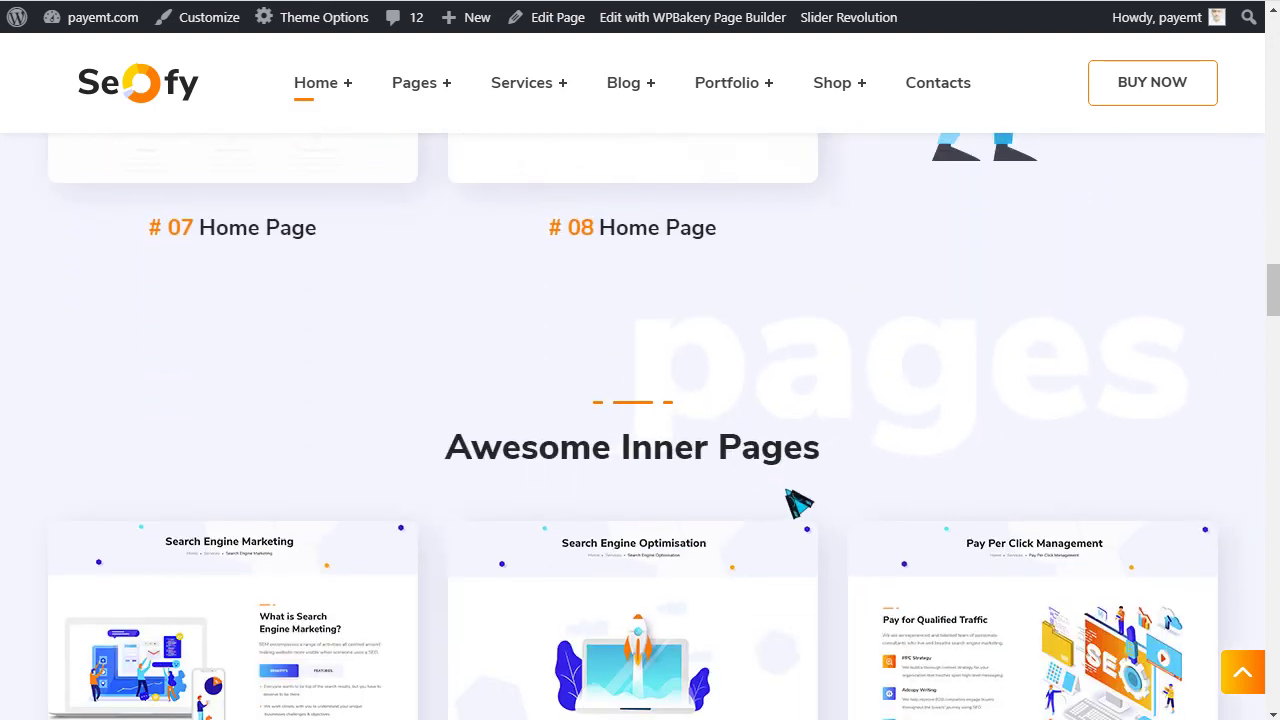
Step: Review the landing page's inner page previews, row animation, header options and blog layout sections
{"action": "scroll", "coordinate": [805, 505], "scroll_direction": "down", "scroll_amount": 8}
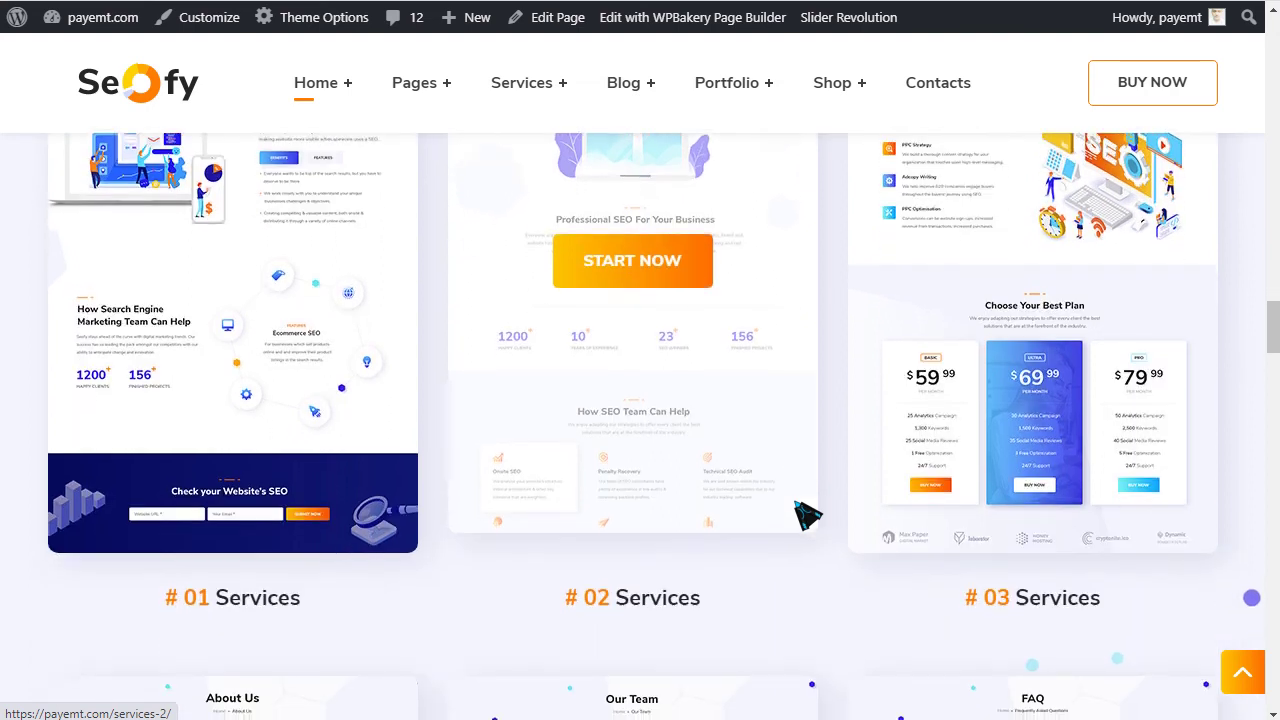
{"action": "scroll", "coordinate": [805, 505], "scroll_direction": "down", "scroll_amount": 10}
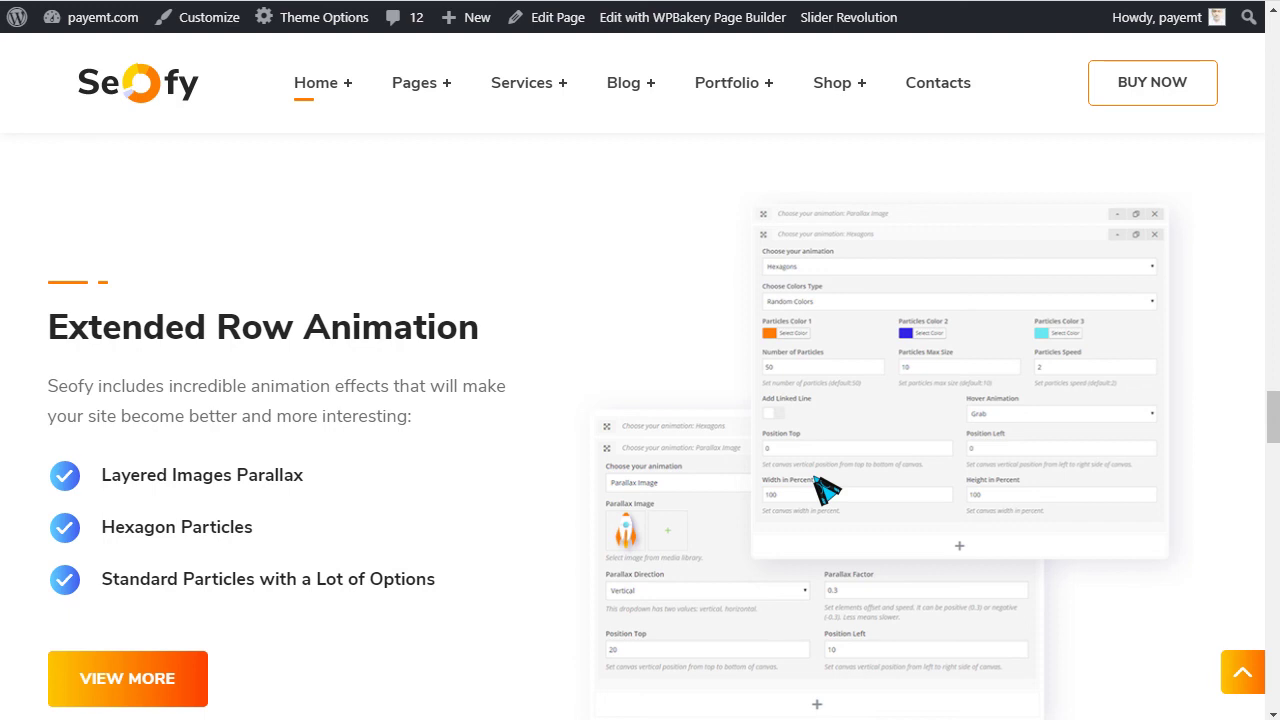
{"action": "scroll", "coordinate": [900, 455], "scroll_direction": "down", "scroll_amount": 5}
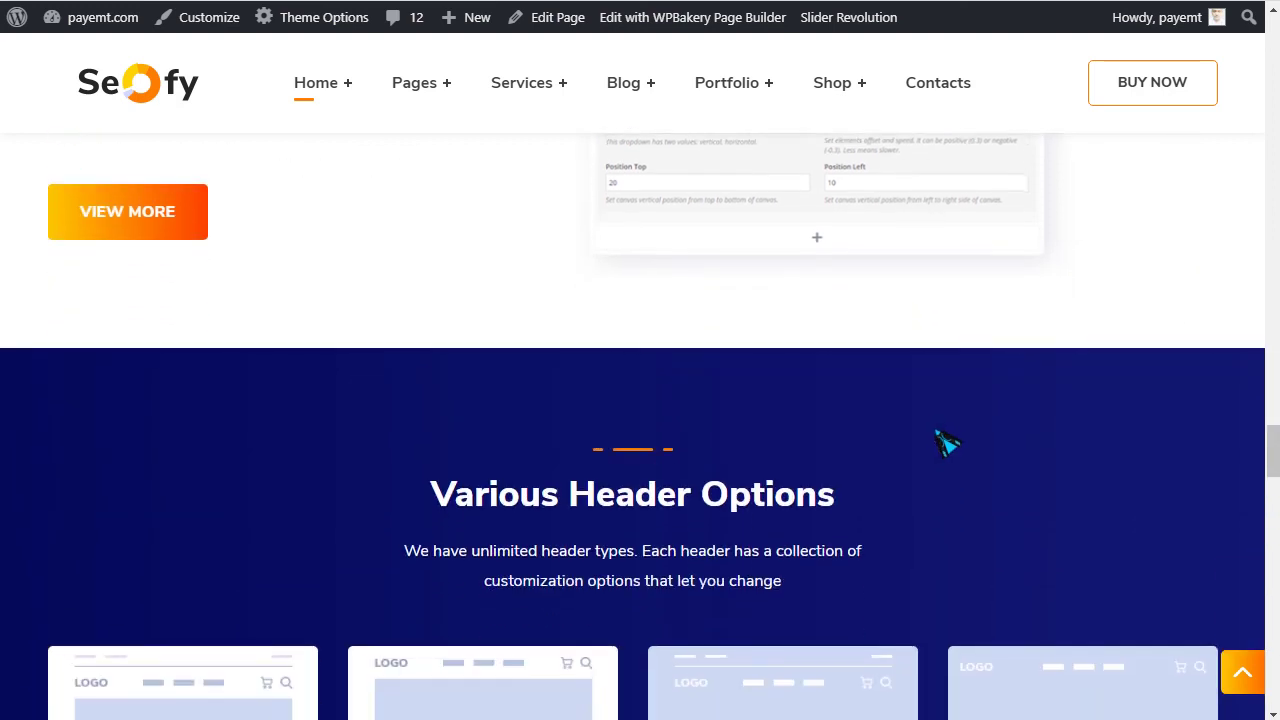
{"action": "scroll", "coordinate": [957, 445], "scroll_direction": "down", "scroll_amount": 2}
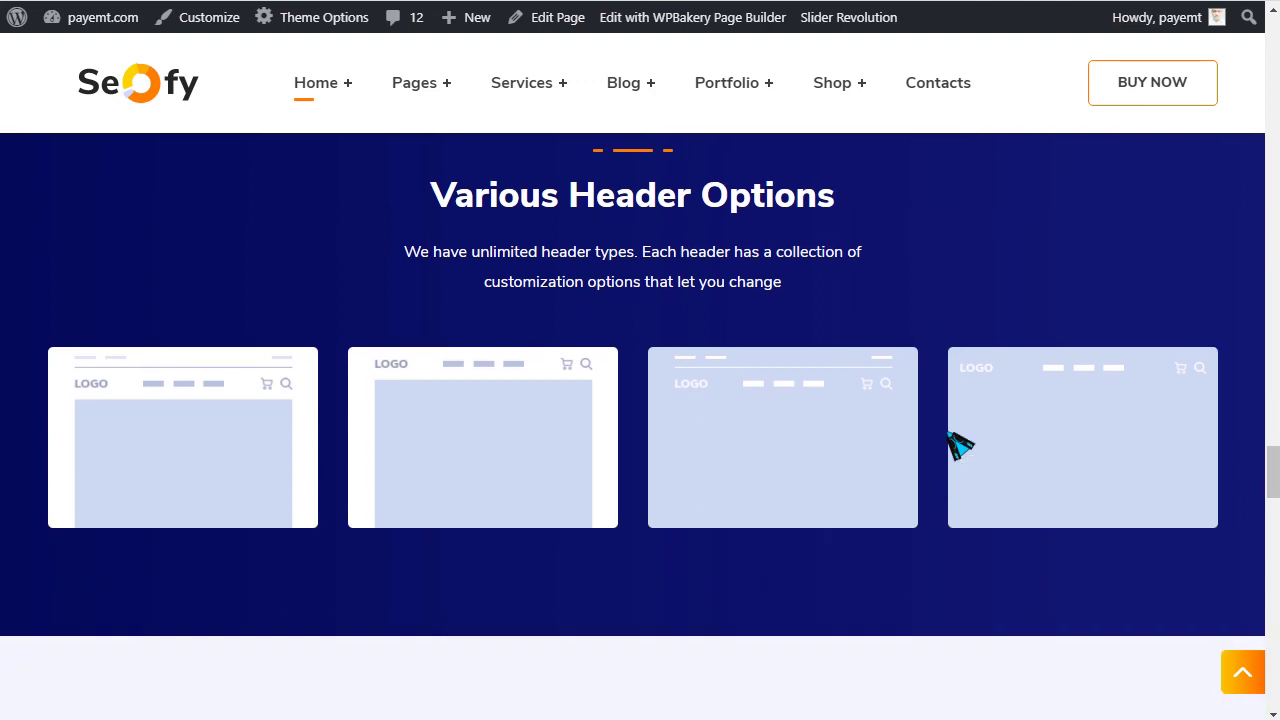
{"action": "scroll", "coordinate": [958, 445], "scroll_direction": "down", "scroll_amount": 5}
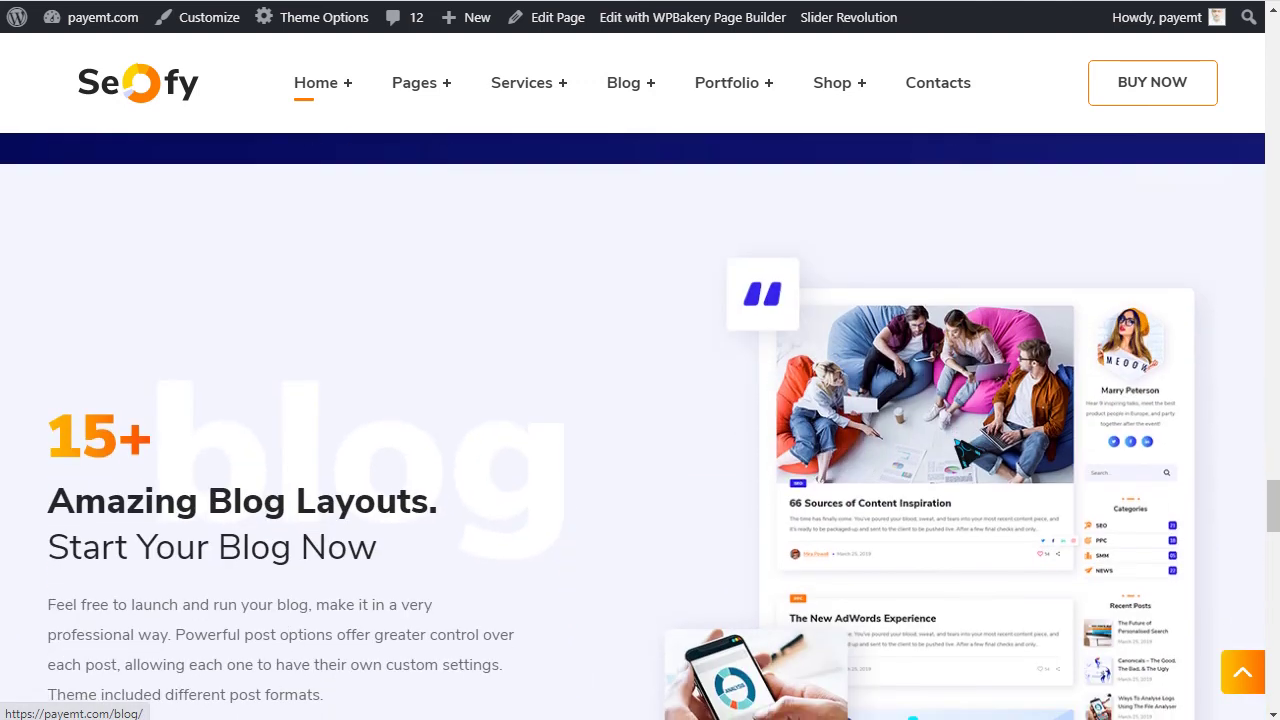
{"action": "scroll", "coordinate": [523, 486], "scroll_direction": "down", "scroll_amount": 2}
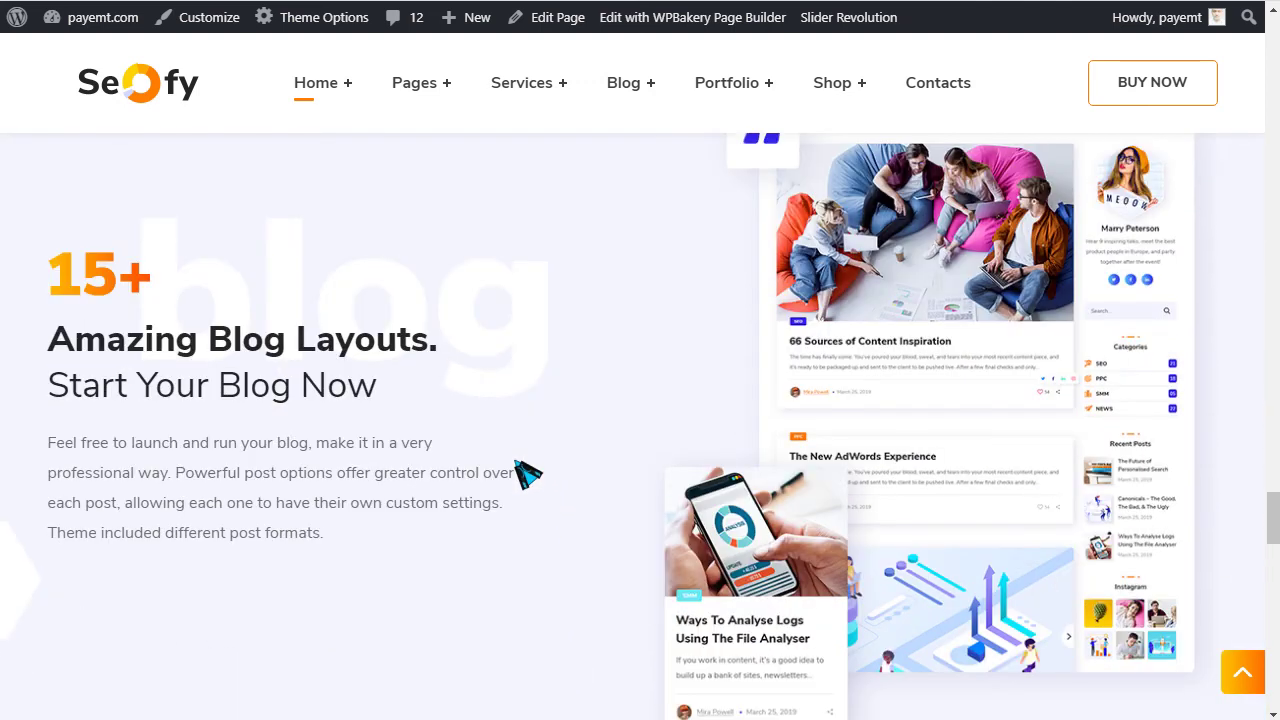